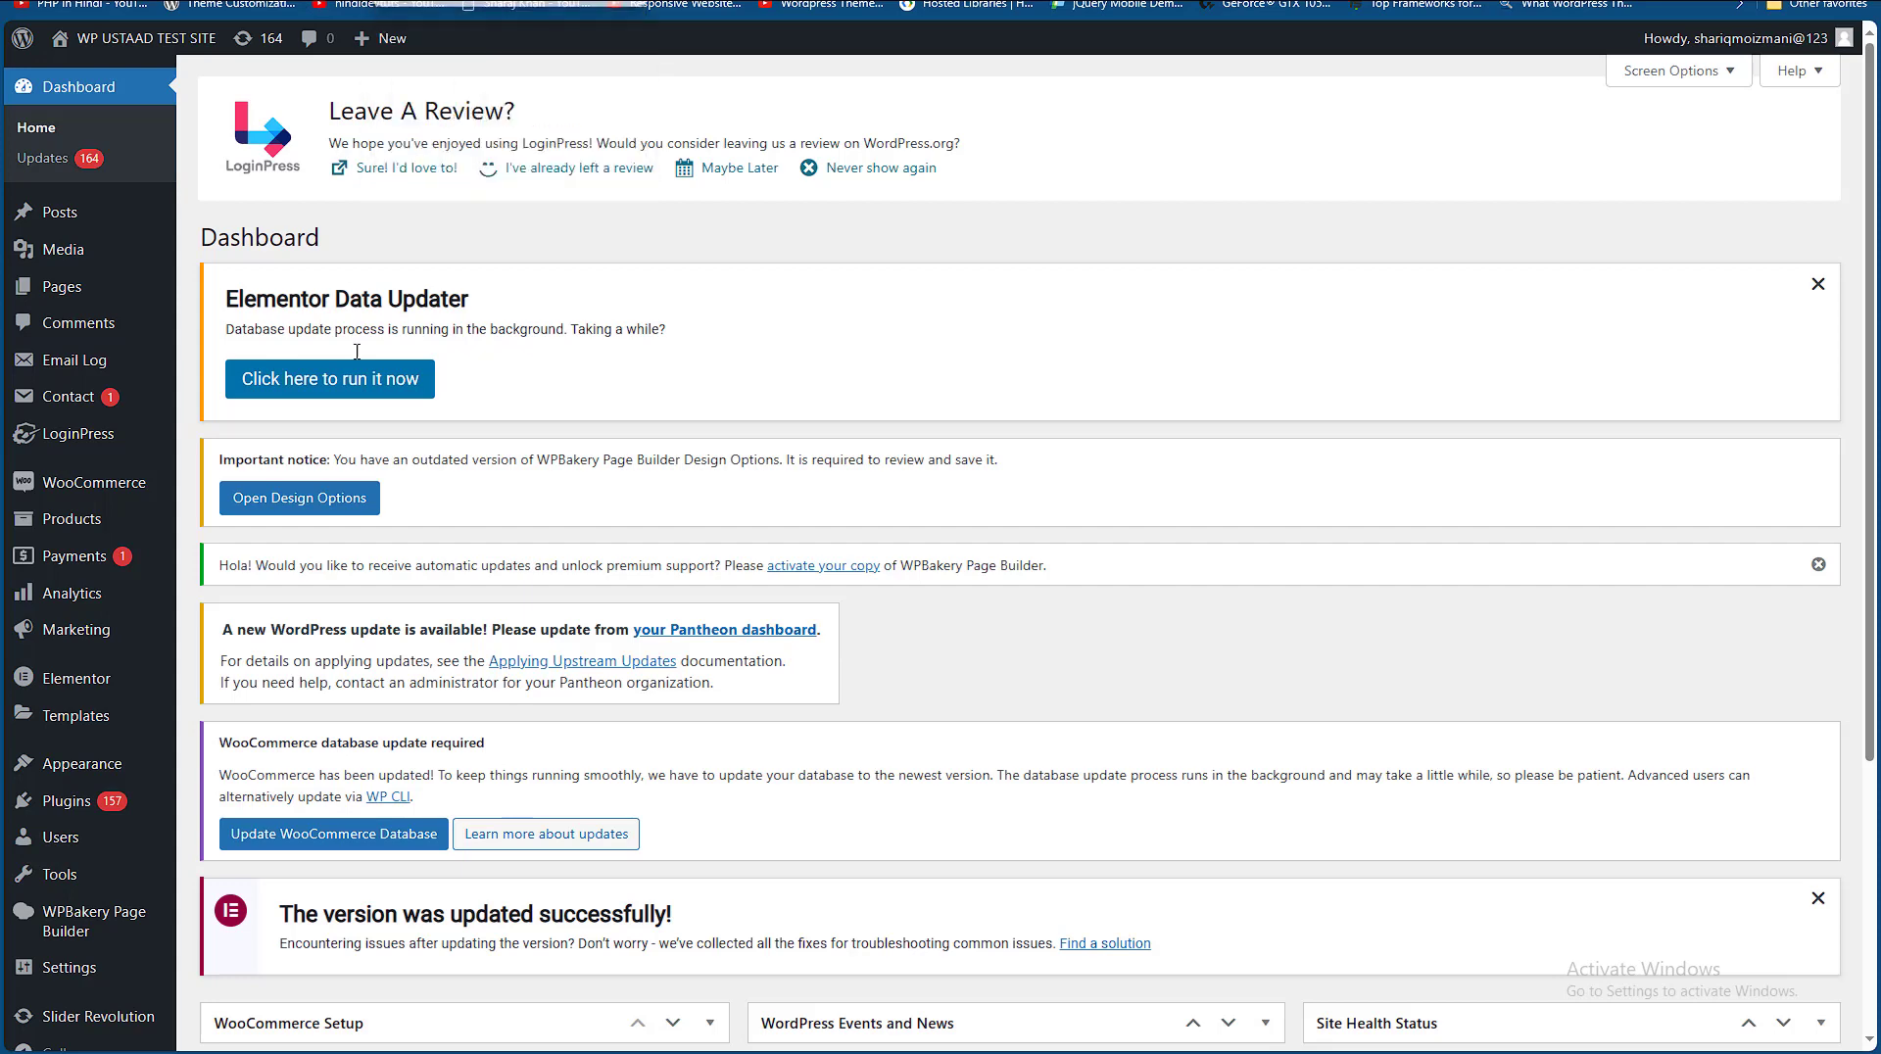
- Find the Product Attachment for WooCommerce plugin in the plugin directory, install it and activate it
{"action": "scroll", "coordinate": [569, 612], "scroll_direction": "down", "scroll_amount": 4}
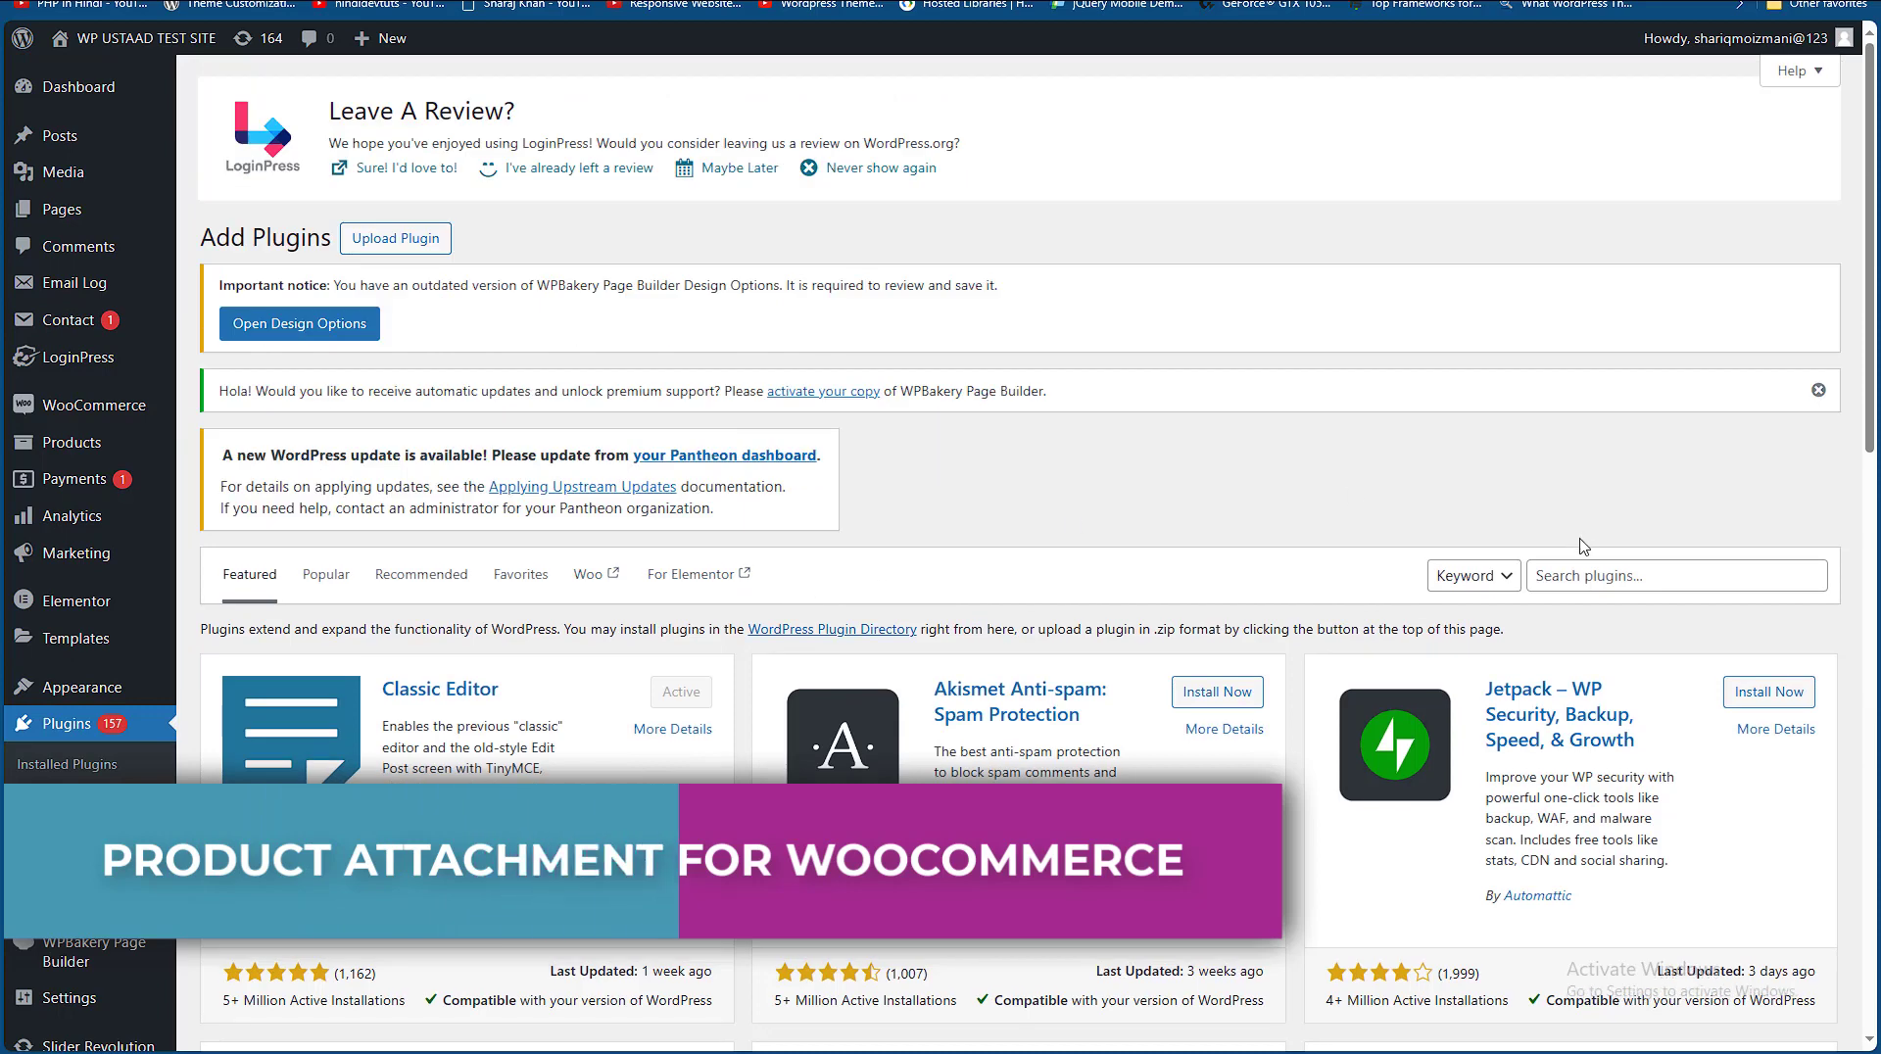
{"action": "left_click", "coordinate": [1581, 578]}
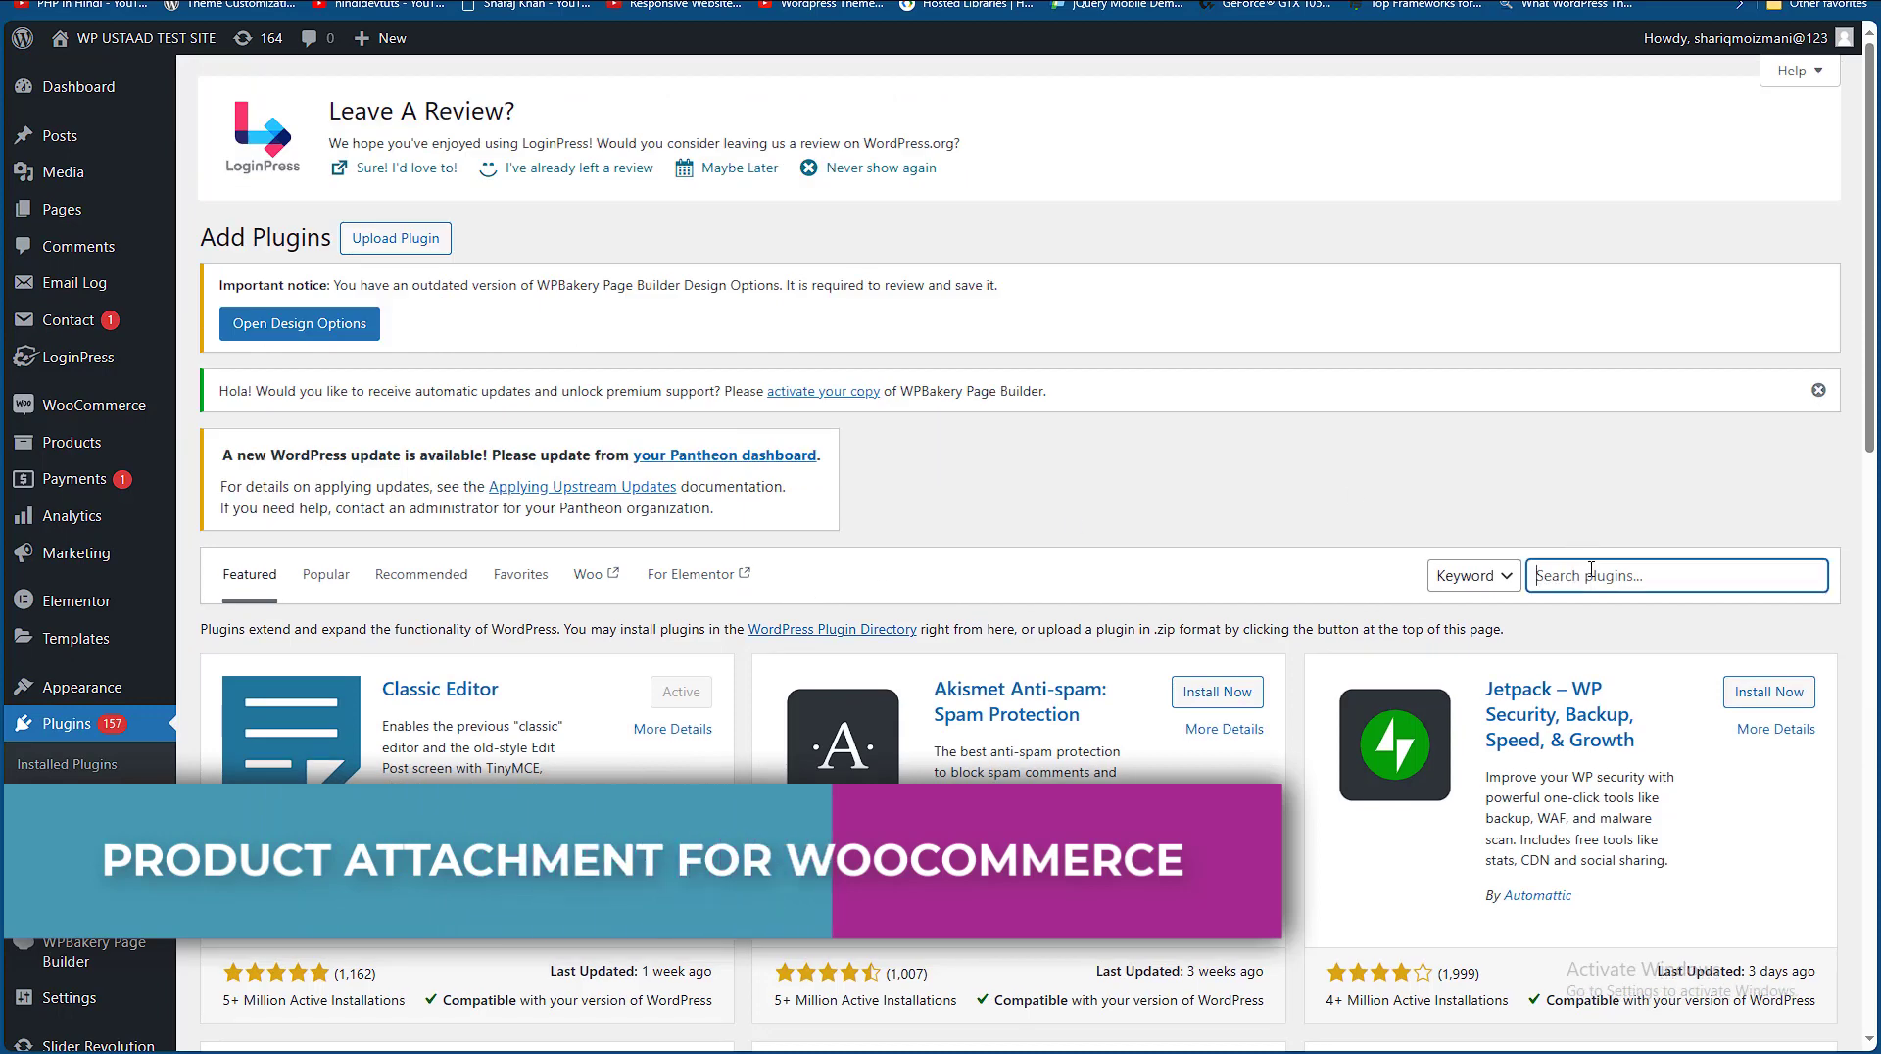
{"action": "type", "text": "Product Attachment for WooCommerce"}
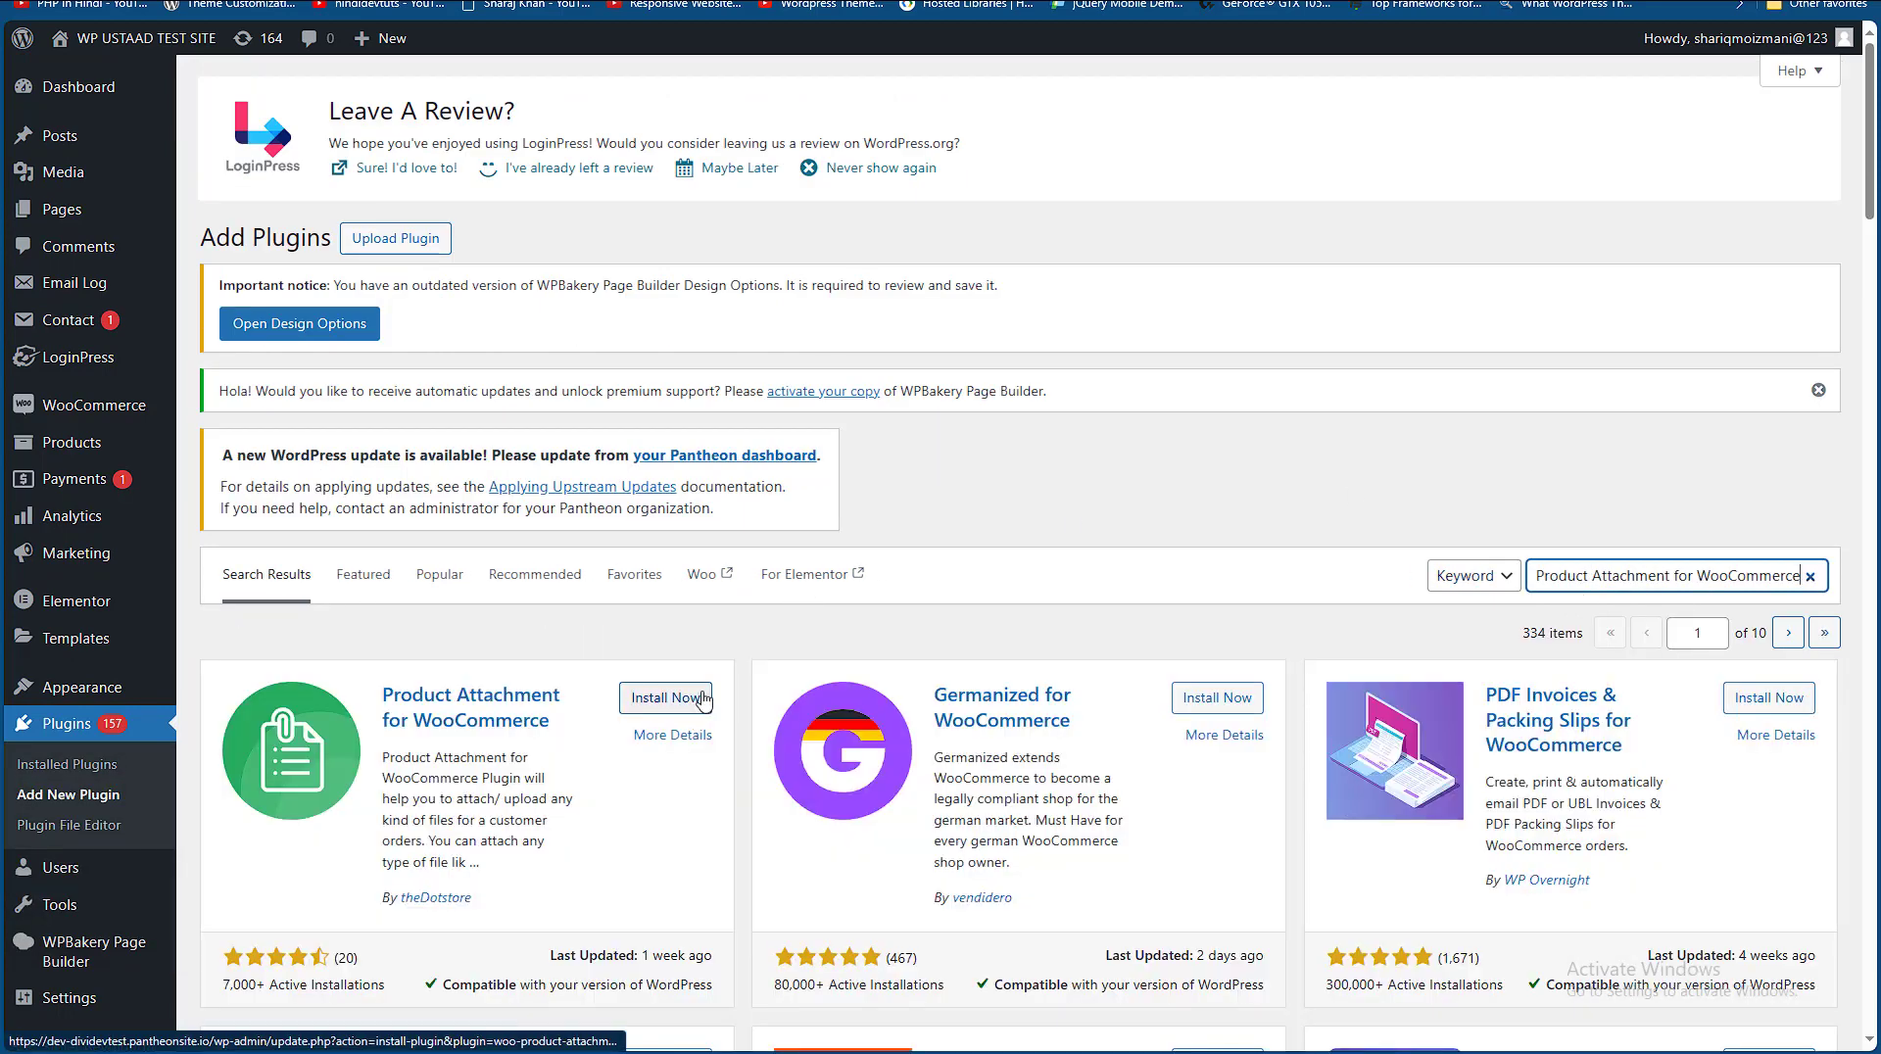
{"action": "left_click", "coordinate": [665, 698]}
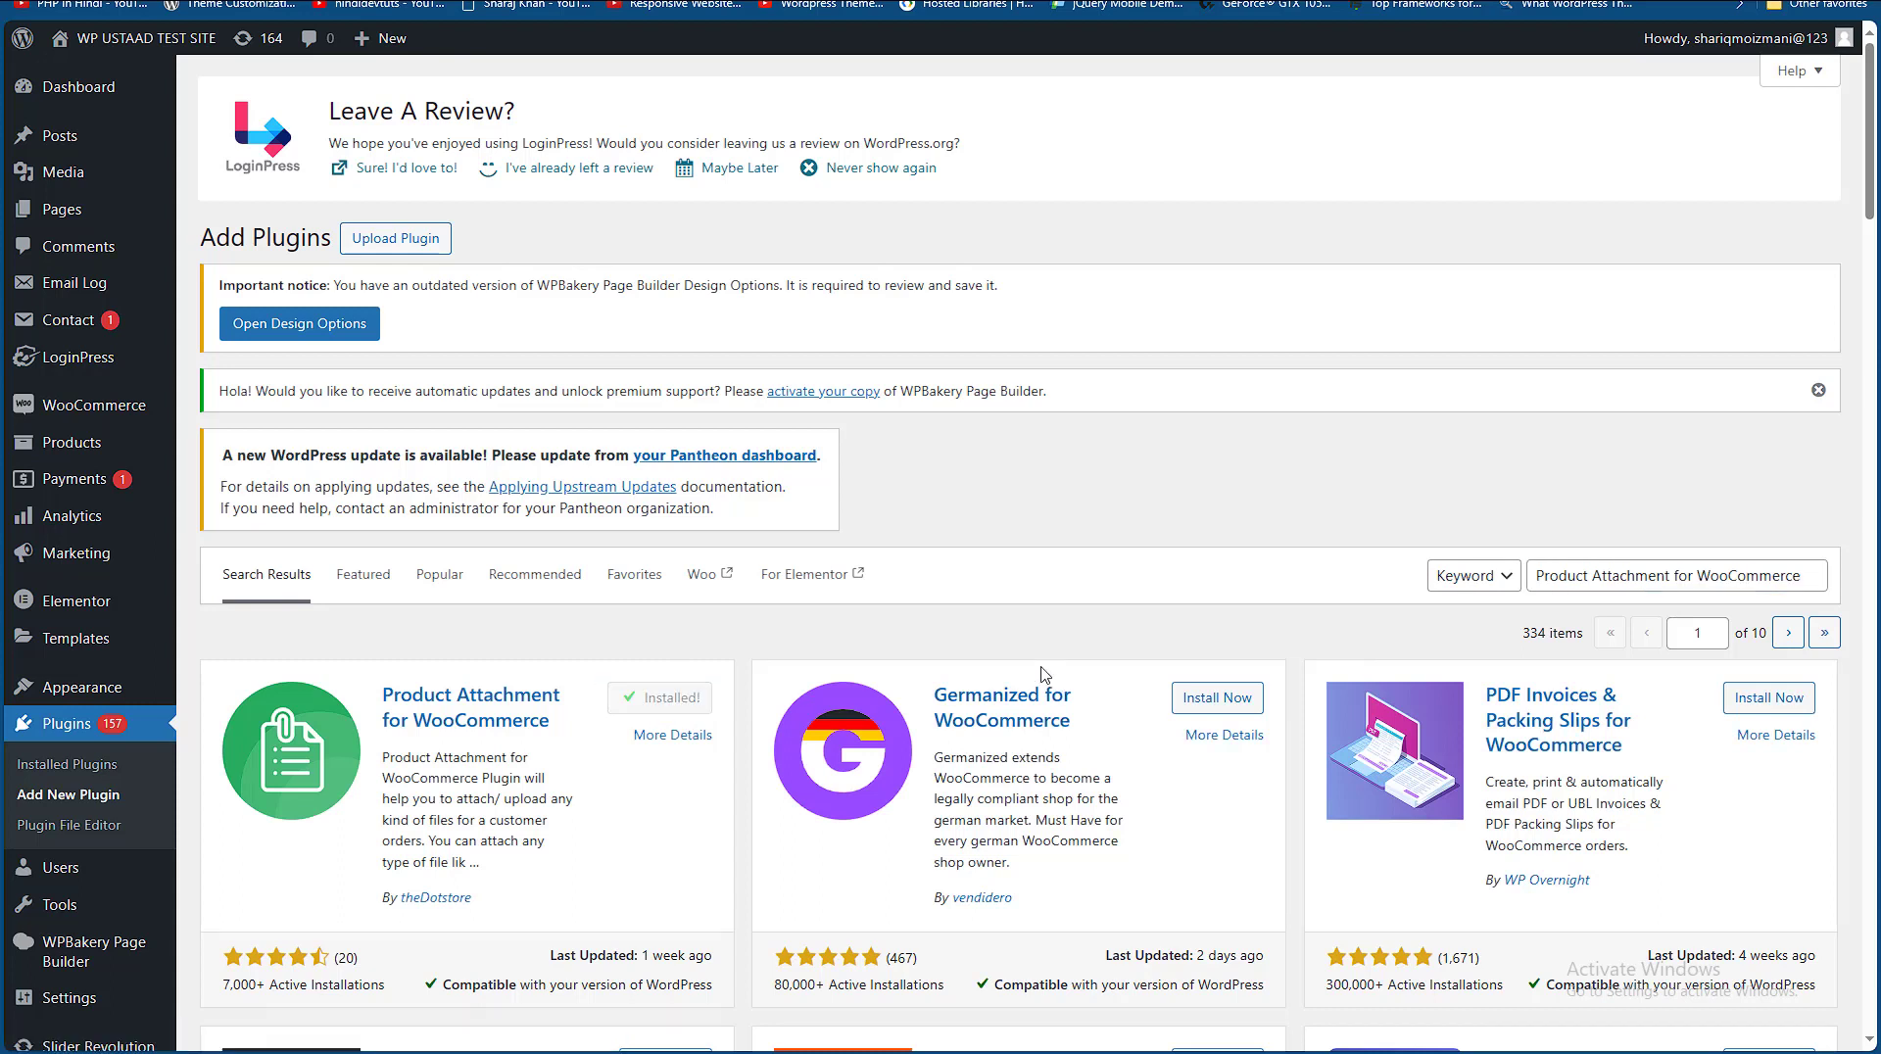
{"action": "left_click", "coordinate": [675, 700]}
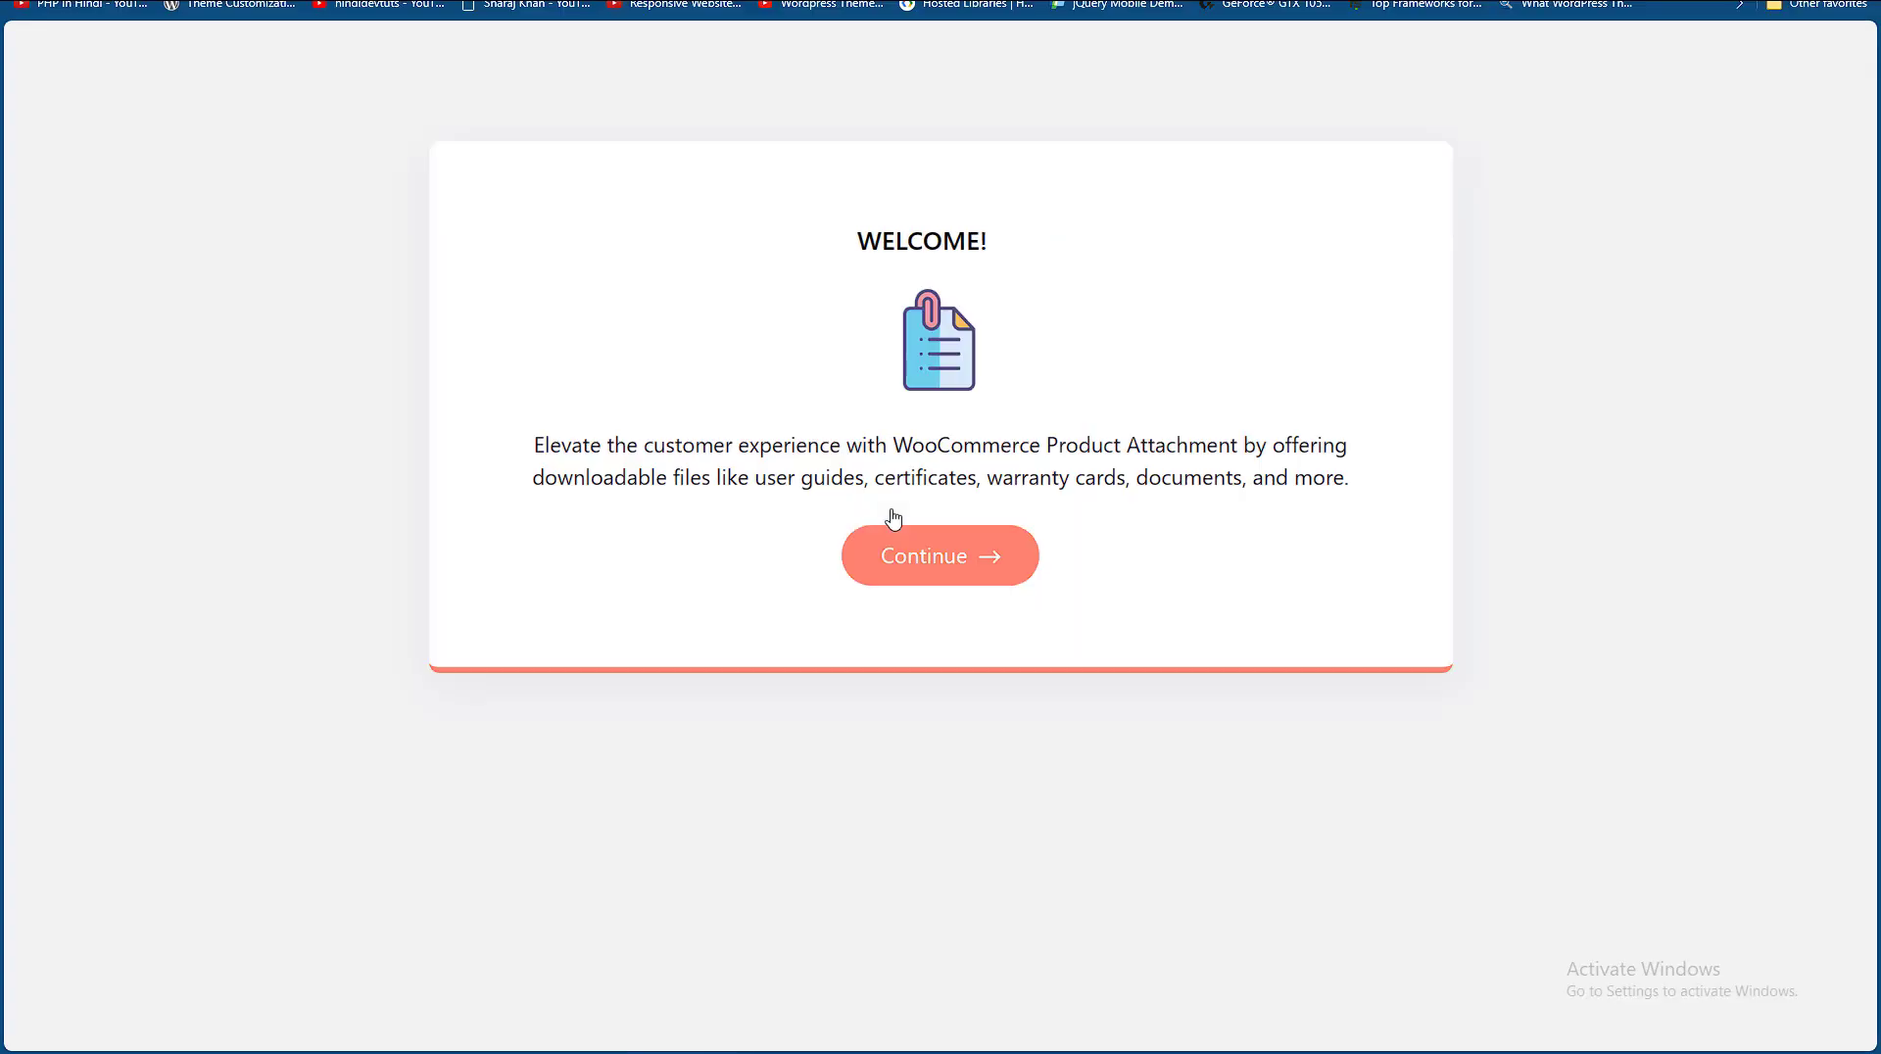
- Complete the plugin's welcome wizard without opting in to e-mail notifications and without playing the quick tour video
{"action": "left_click", "coordinate": [926, 567]}
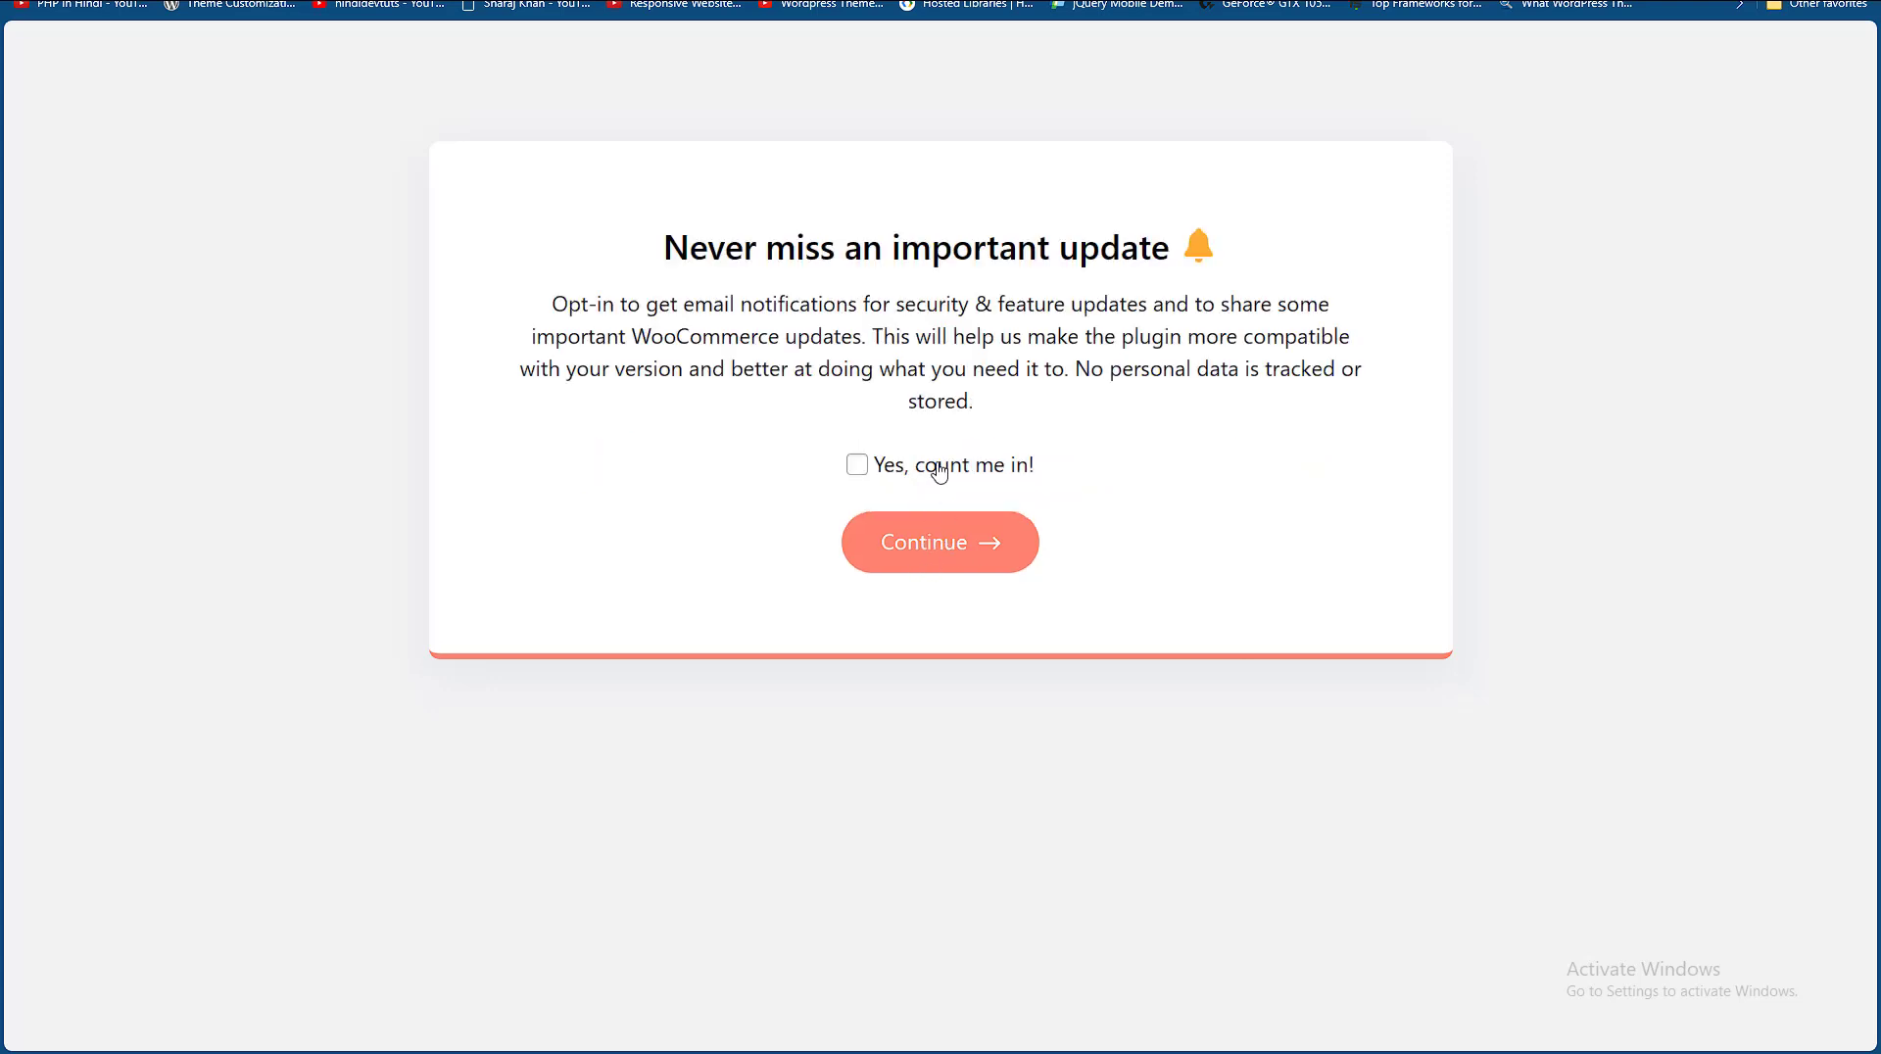
{"action": "left_click", "coordinate": [941, 547]}
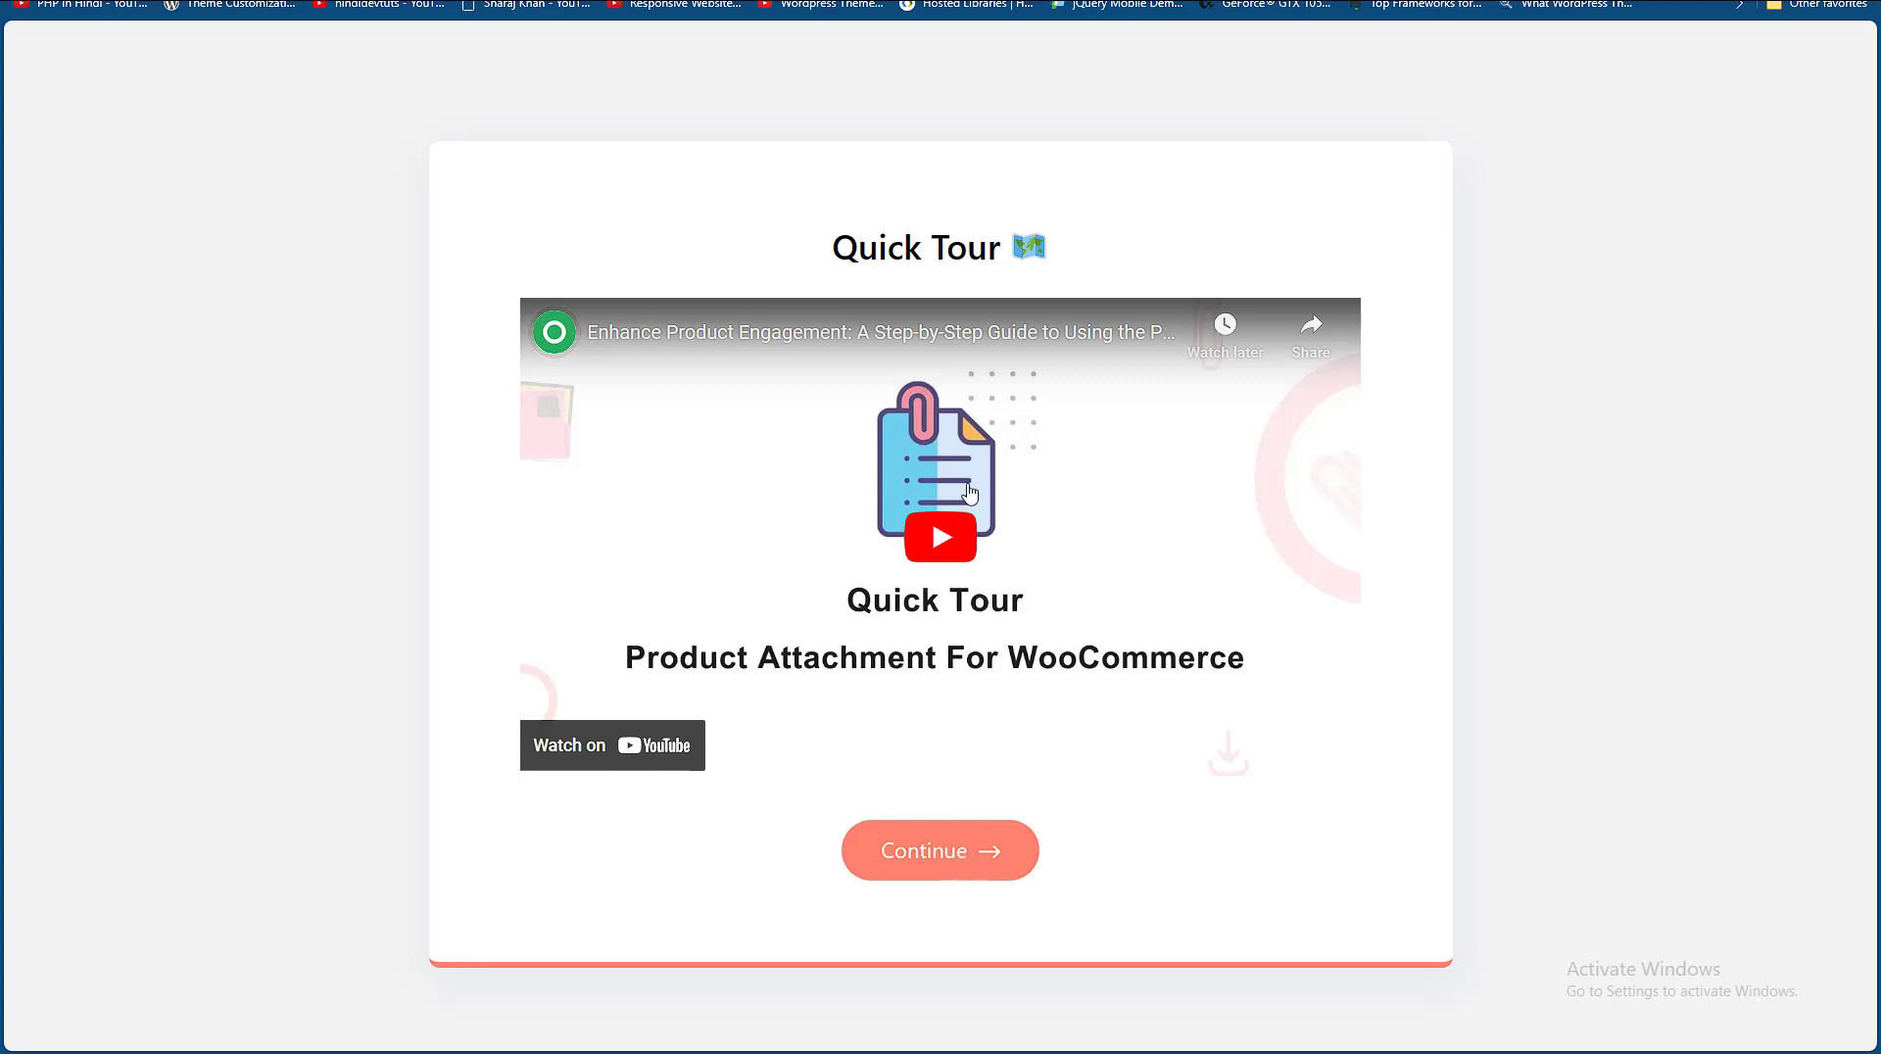
{"action": "left_click", "coordinate": [928, 862]}
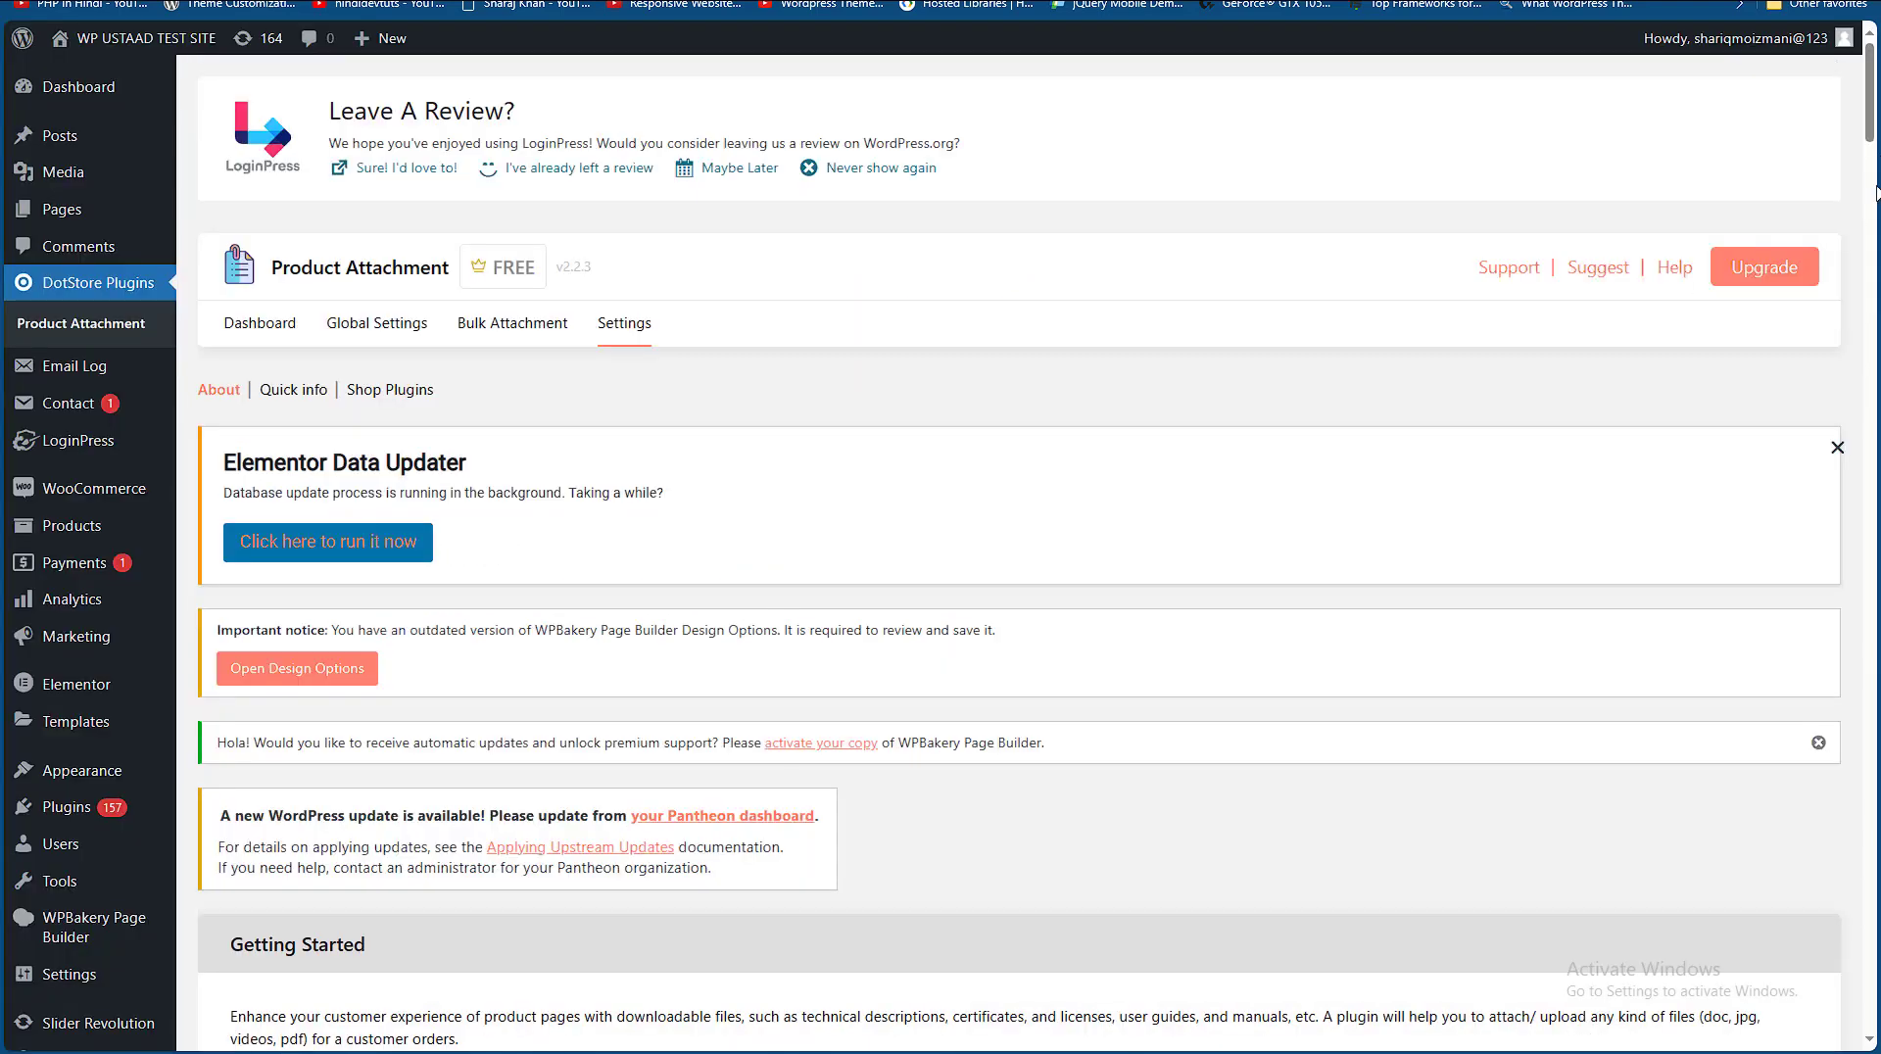
- Review the plugin's Getting Started guide, covering the product page, order, account, attachment and bulk attachment settings
{"action": "scroll", "coordinate": [811, 411], "scroll_direction": "down", "scroll_amount": 9}
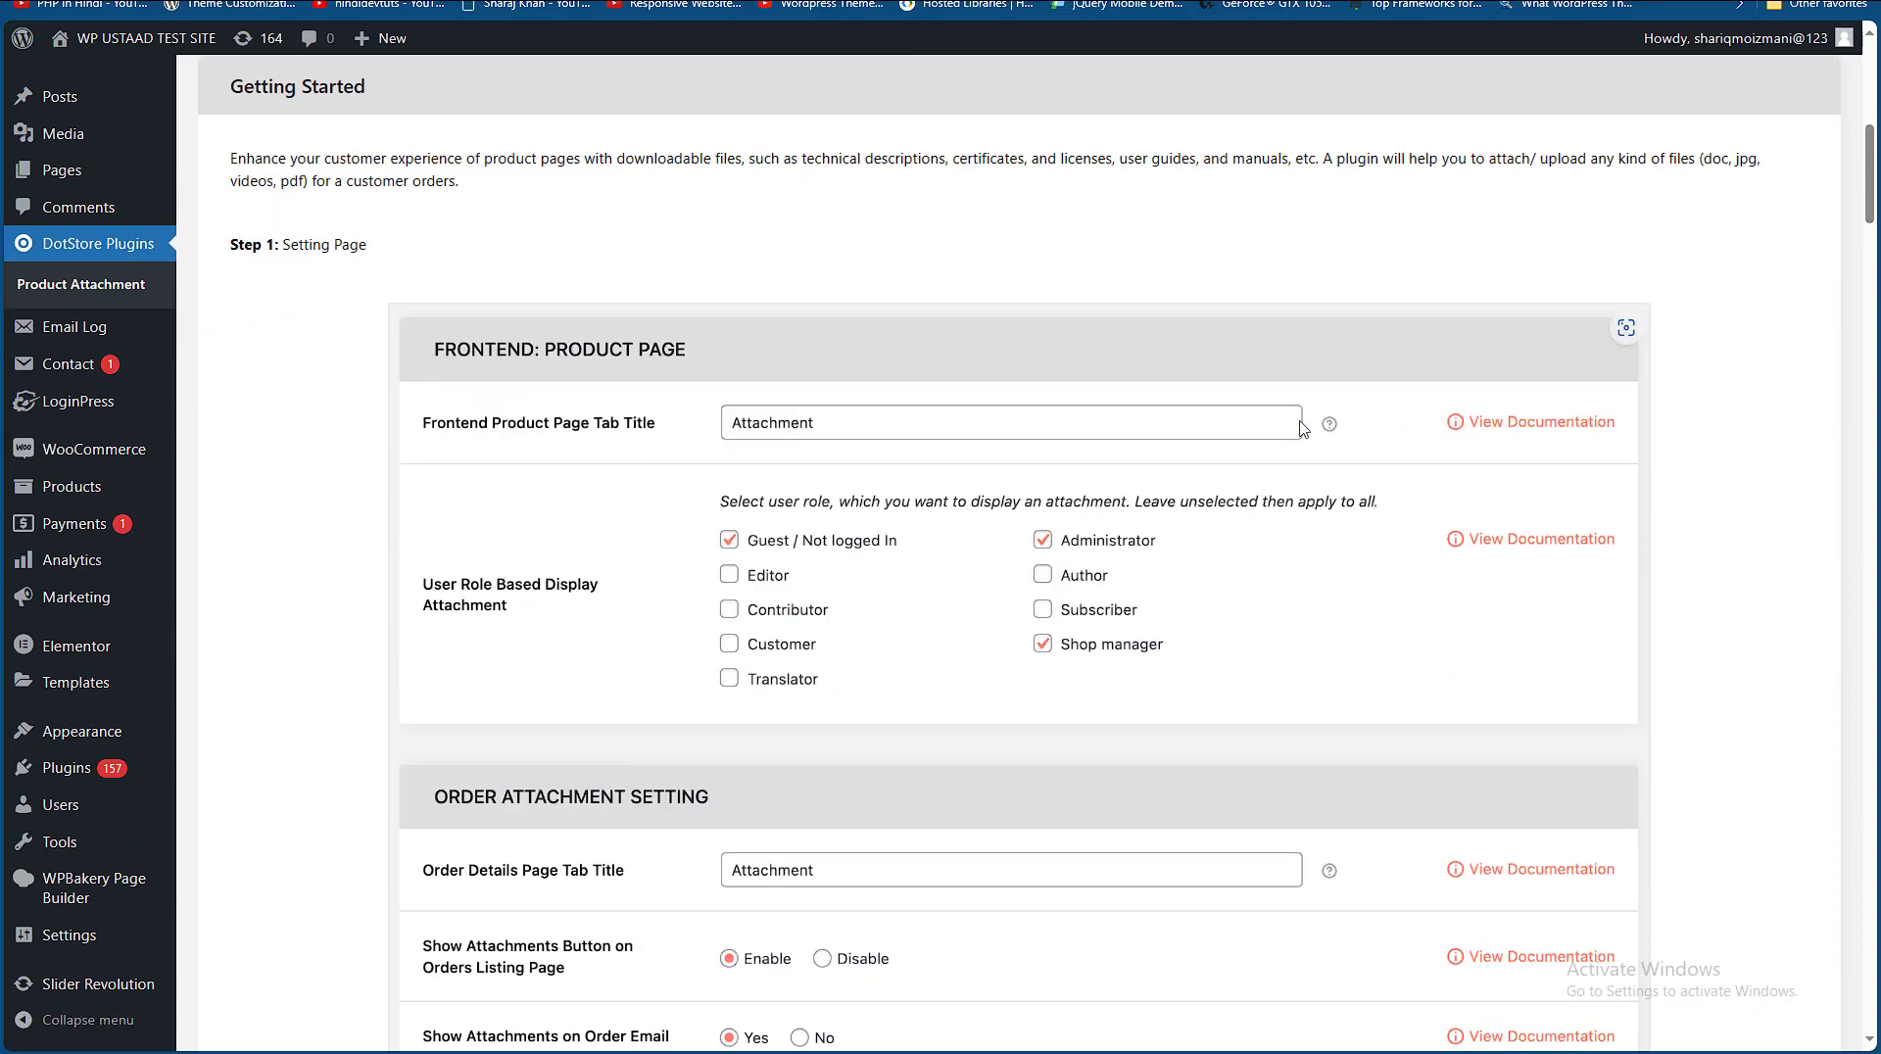
{"action": "scroll", "coordinate": [858, 215], "scroll_direction": "down", "scroll_amount": 4}
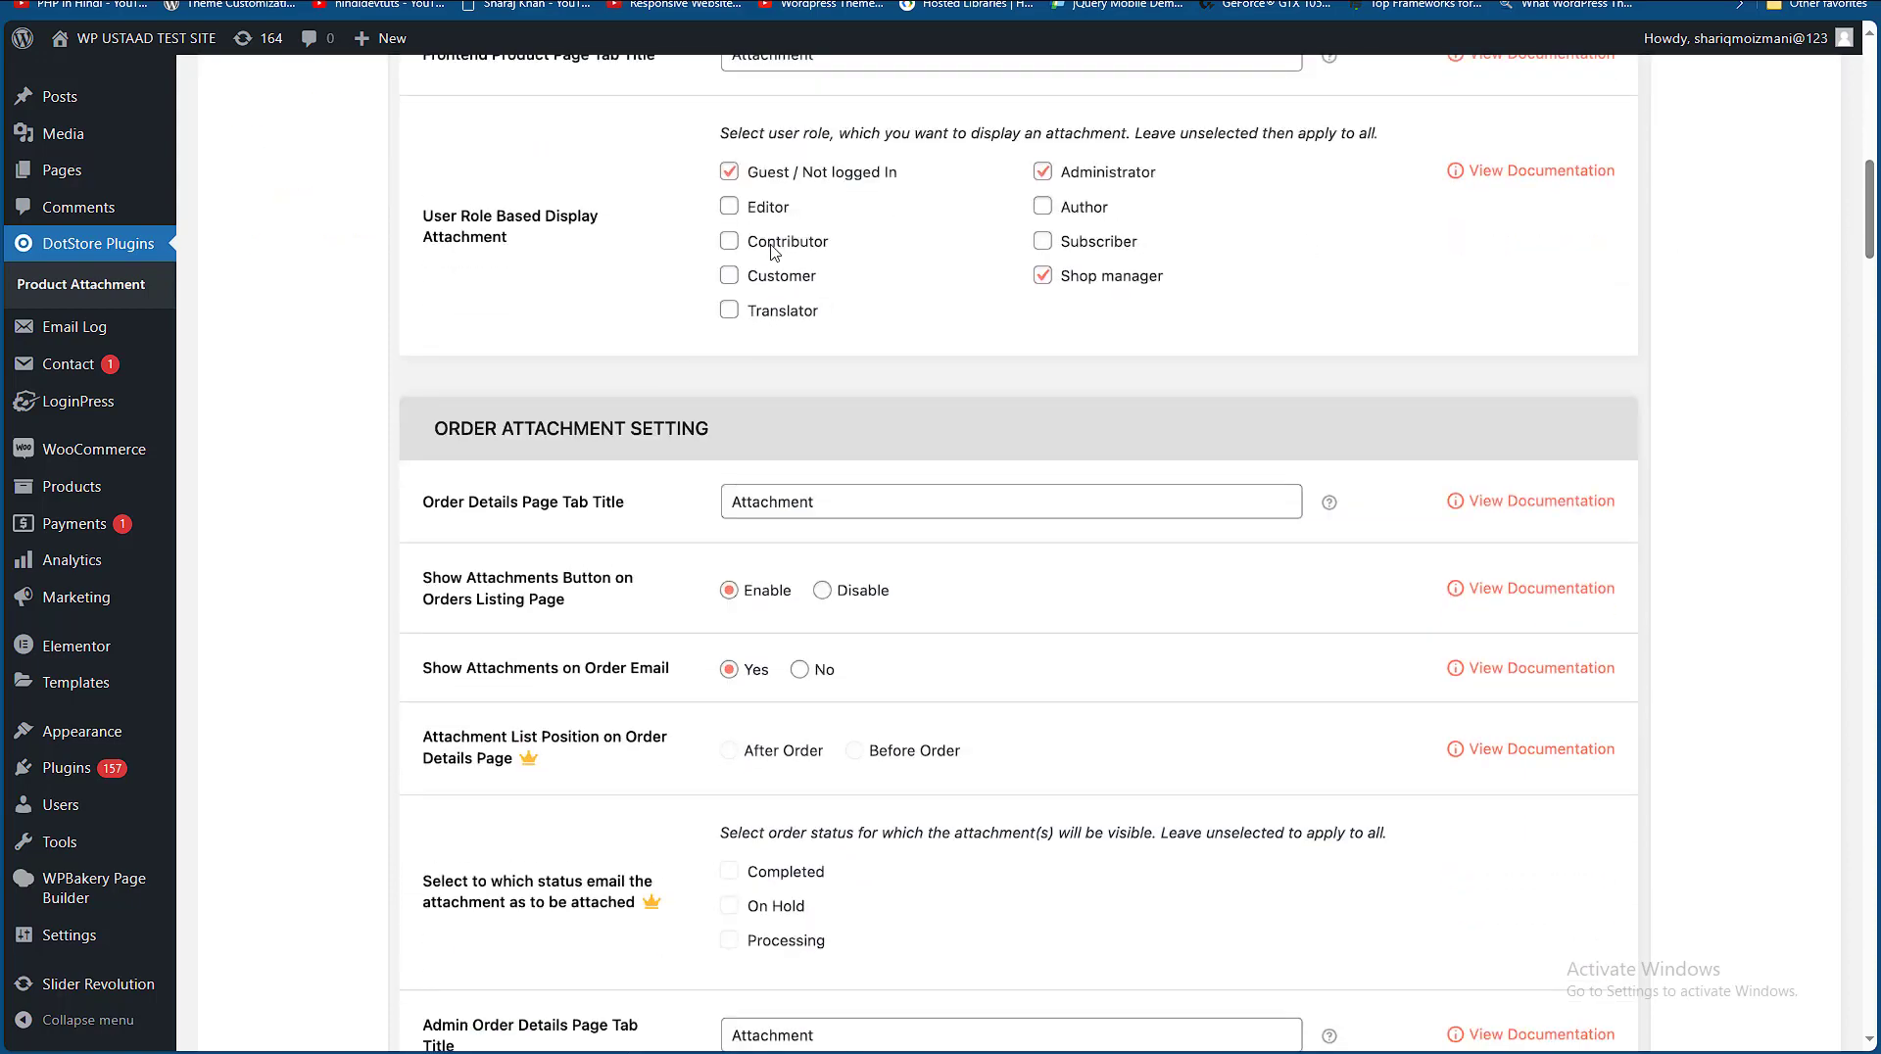
{"action": "left_click_drag", "start_coordinate": [1869, 230], "coordinate": [1869, 309]}
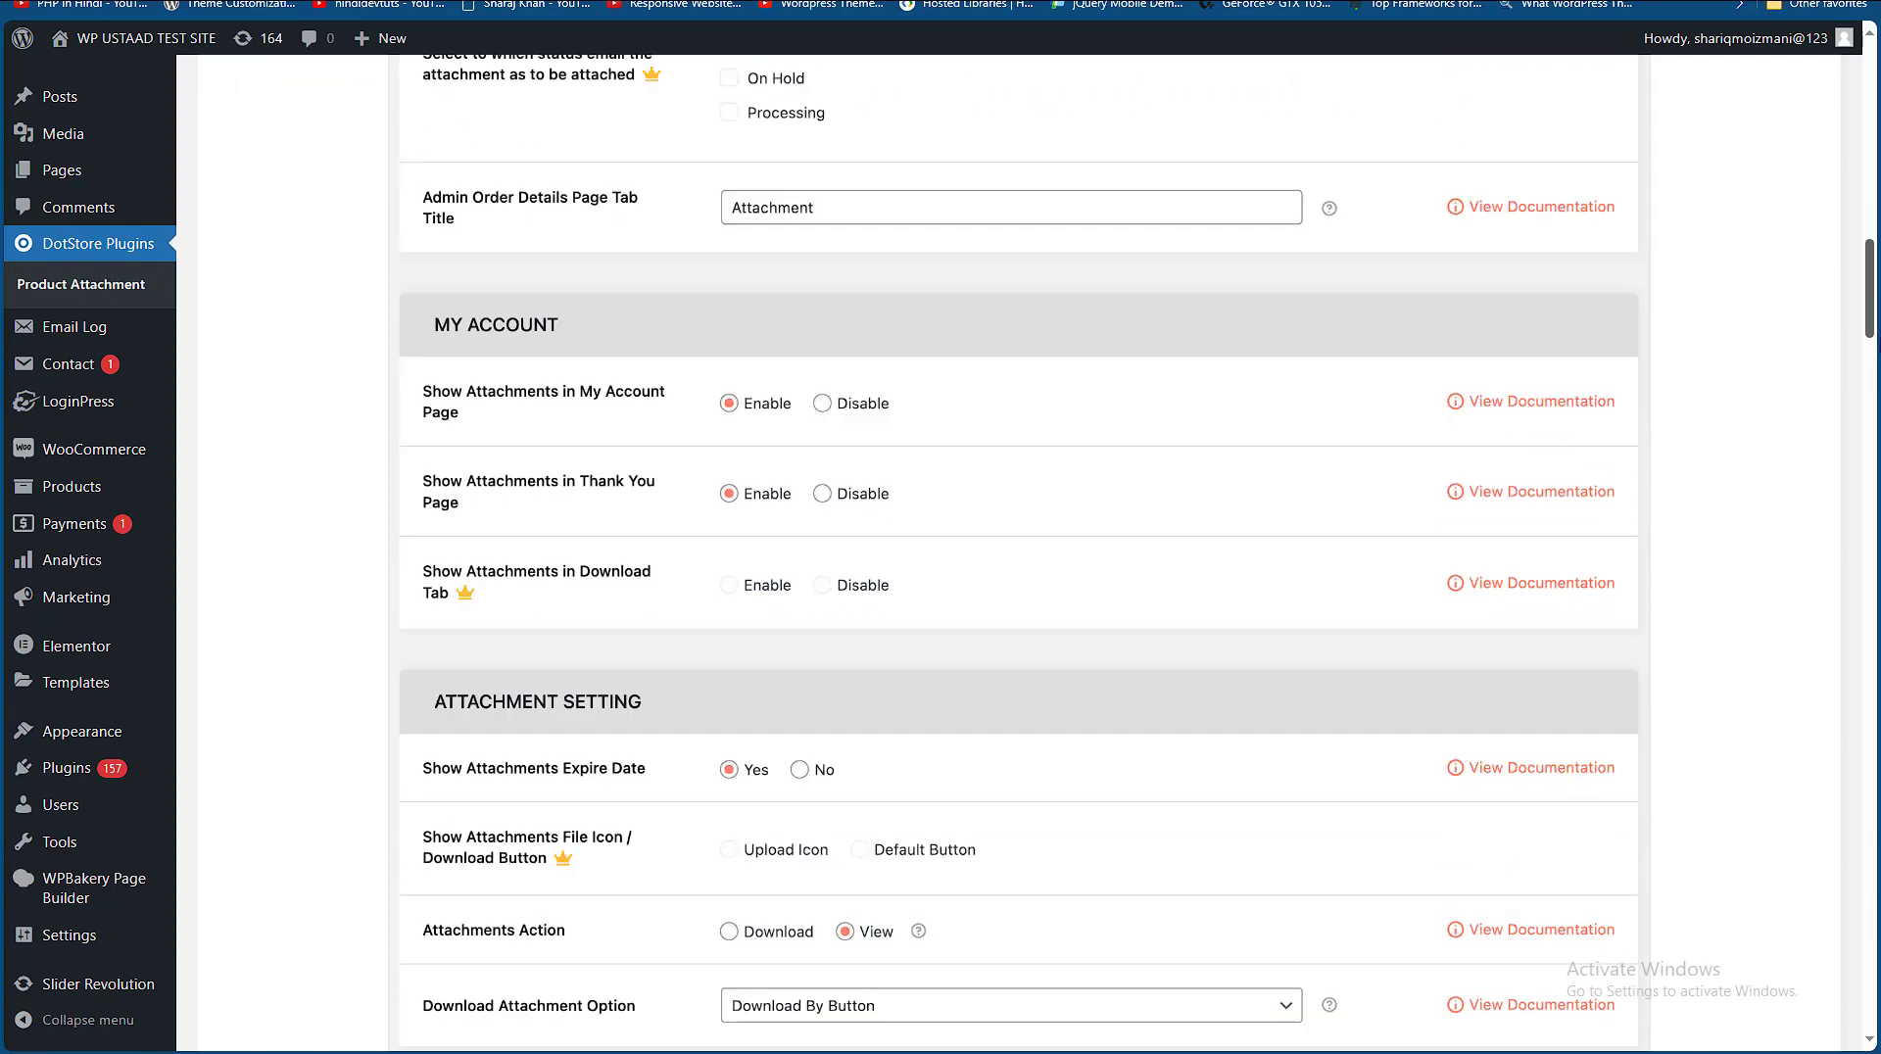
{"action": "scroll", "coordinate": [1216, 408], "scroll_direction": "down", "scroll_amount": 5}
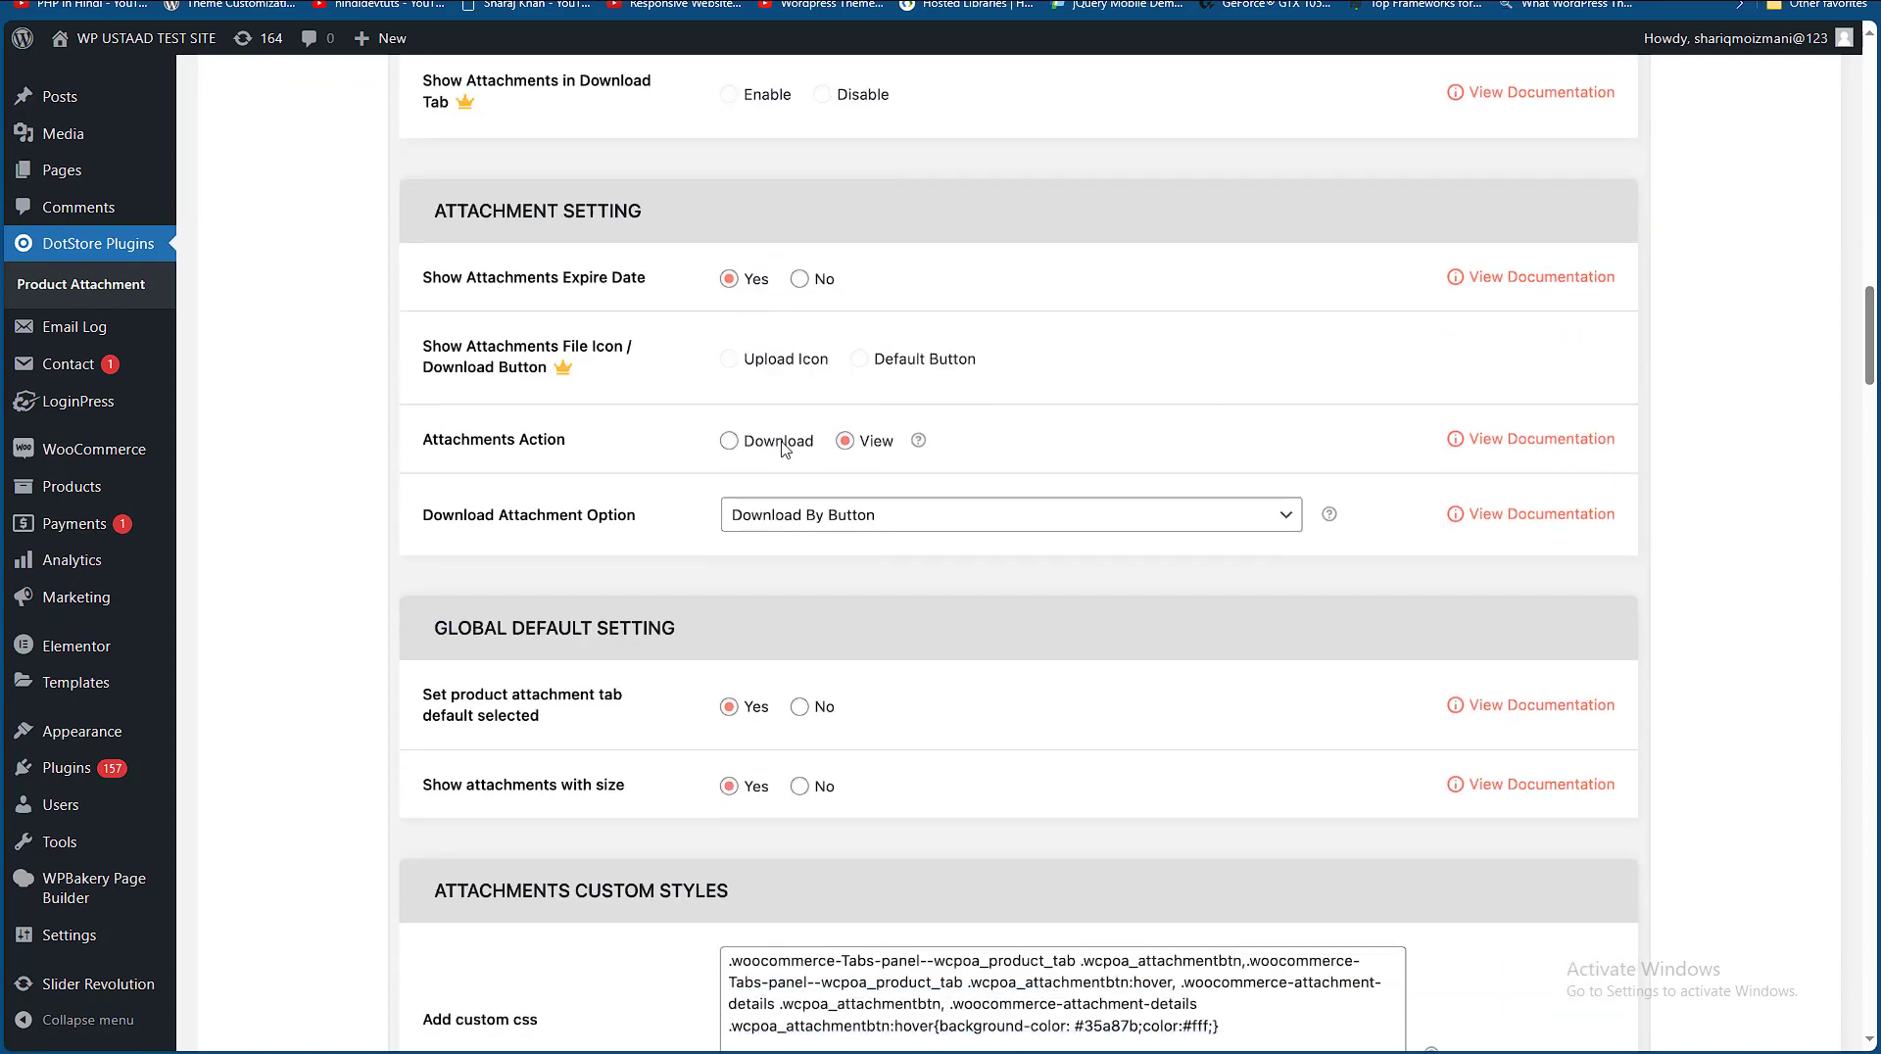
{"action": "left_click_drag", "start_coordinate": [1869, 335], "coordinate": [1872, 985]}
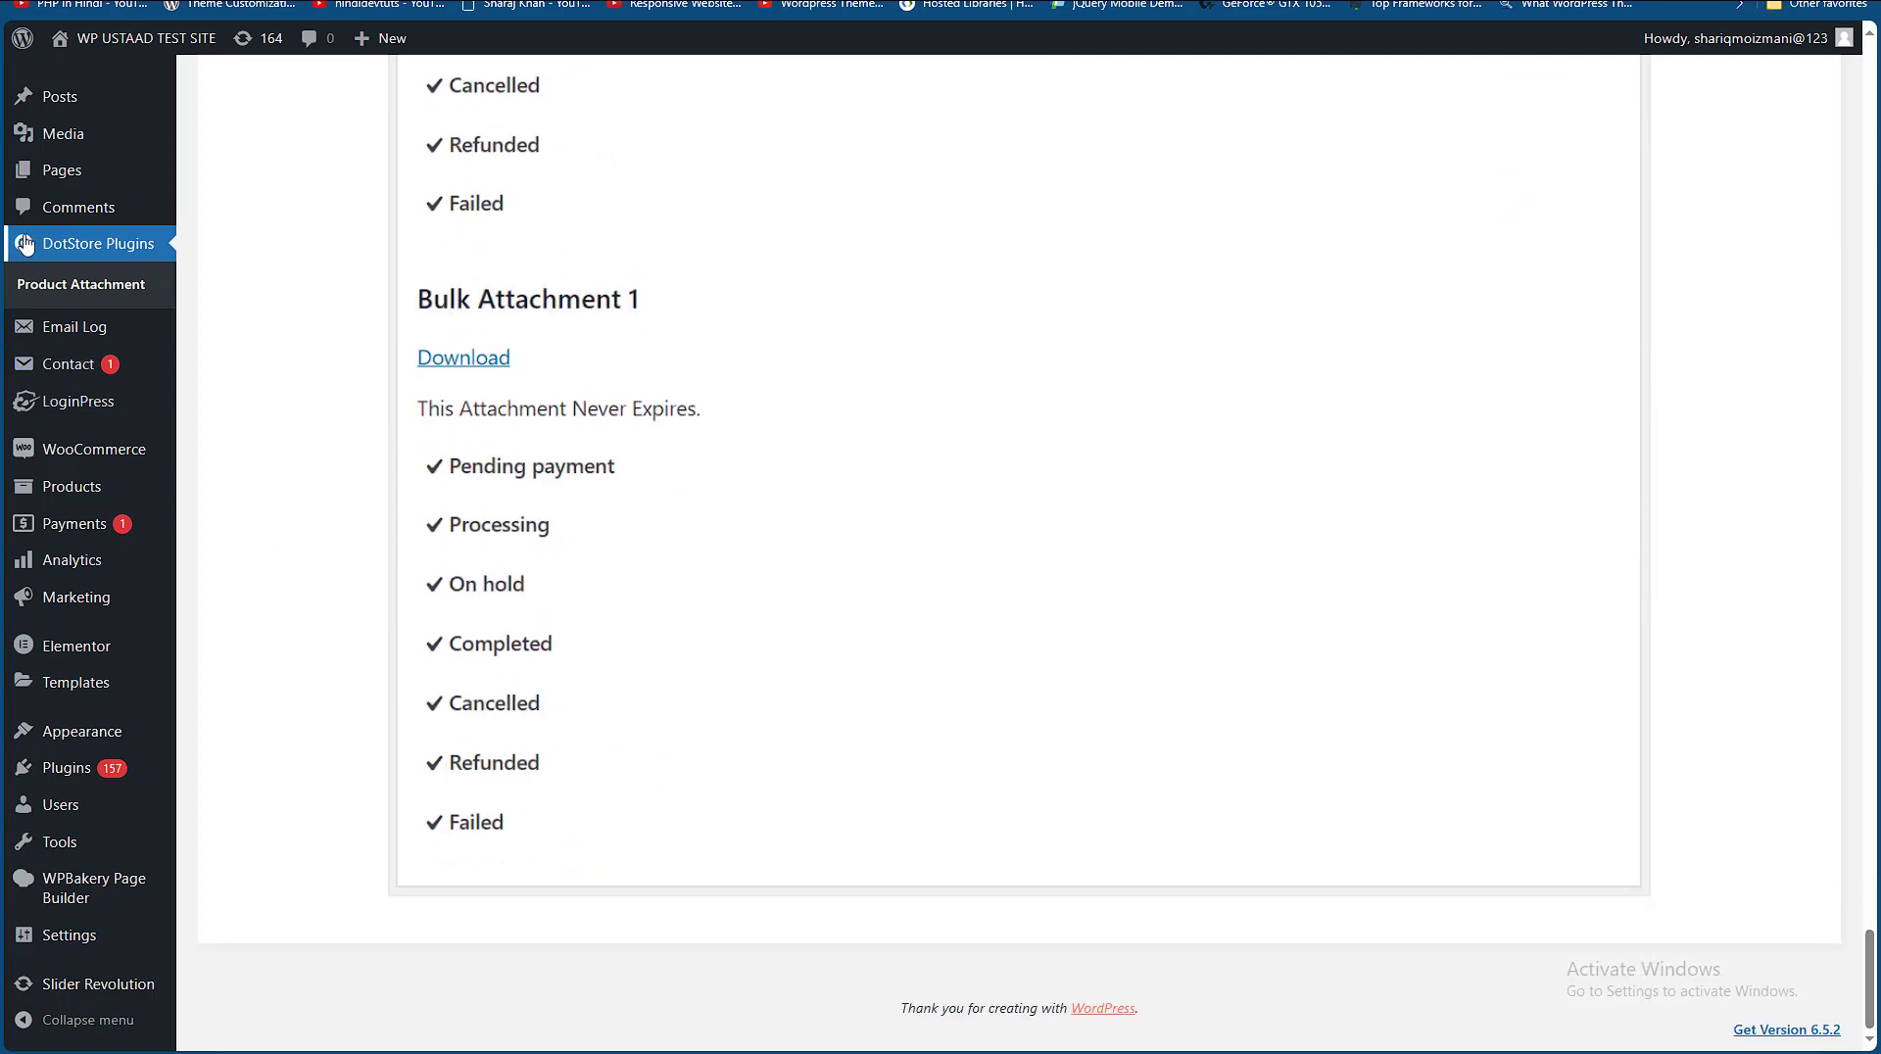
{"action": "scroll", "coordinate": [250, 447], "scroll_direction": "up", "scroll_amount": 20}
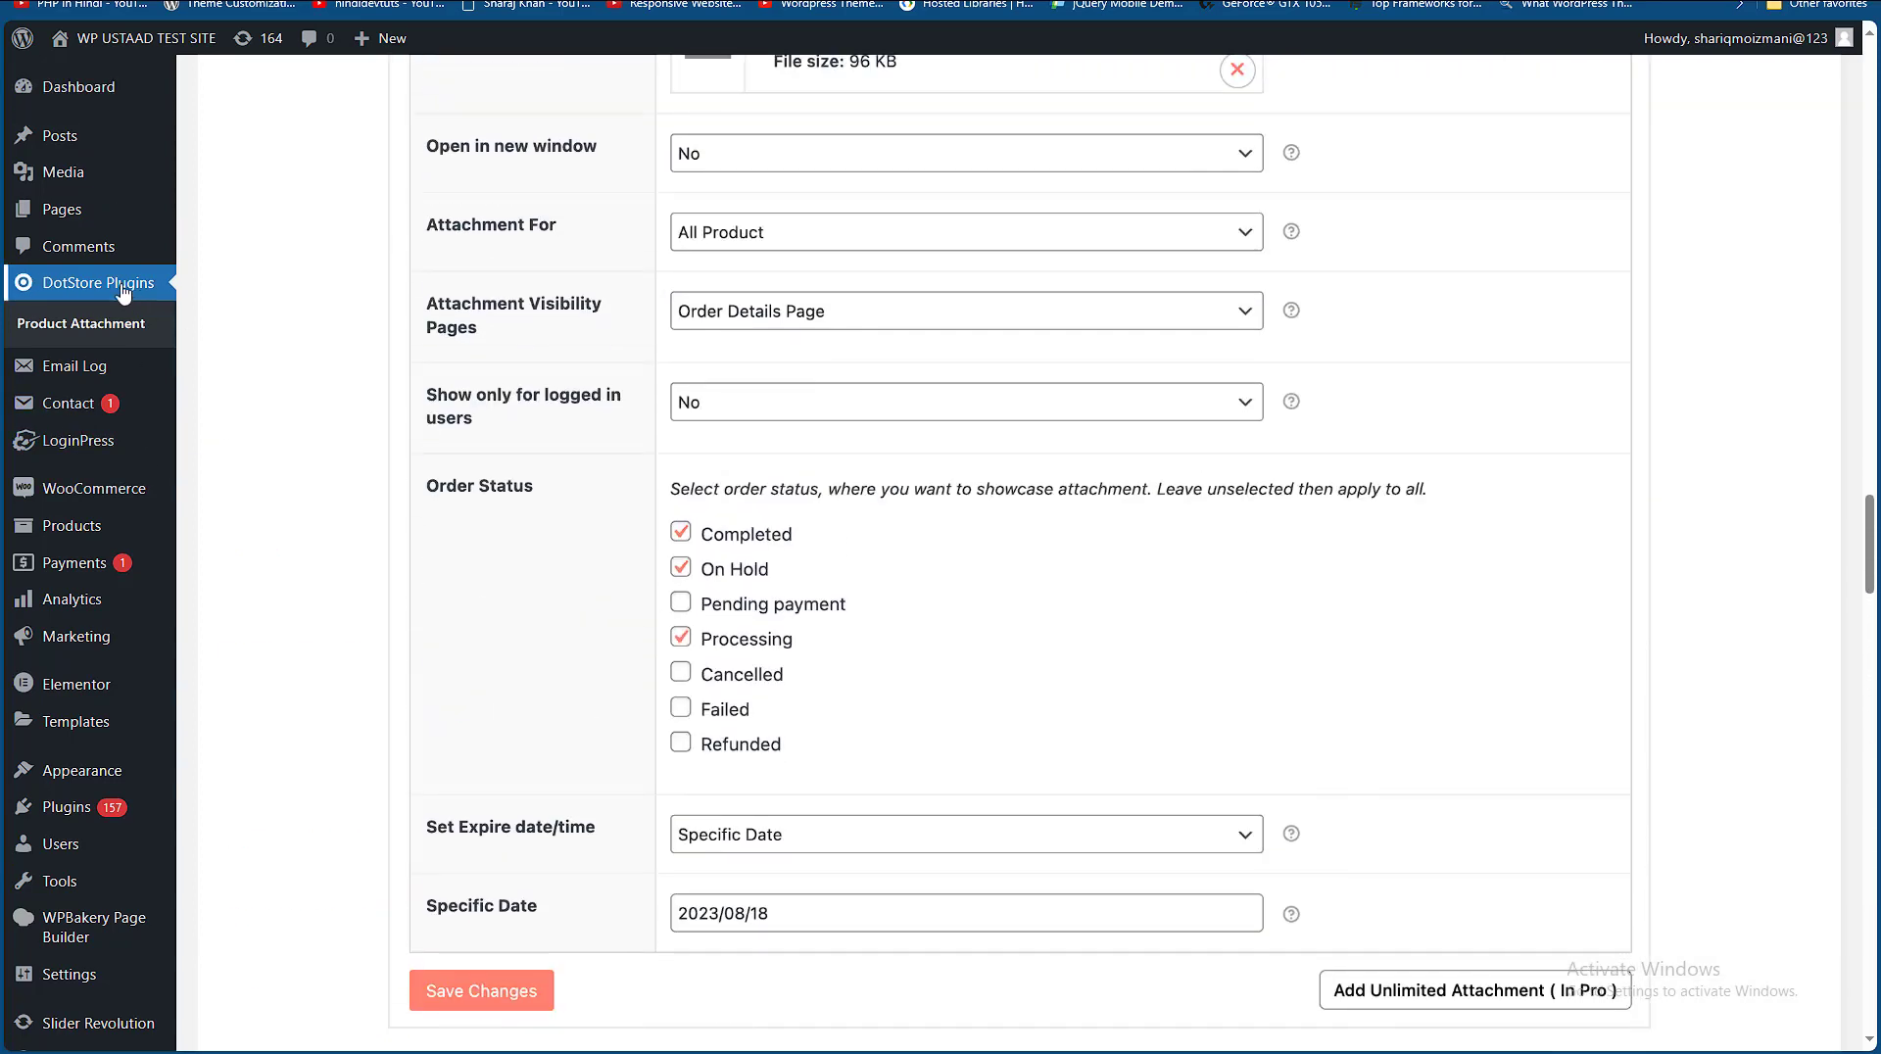
- Look over the General section of the WooCommerce settings
{"action": "mouse_move", "coordinate": [91, 488]}
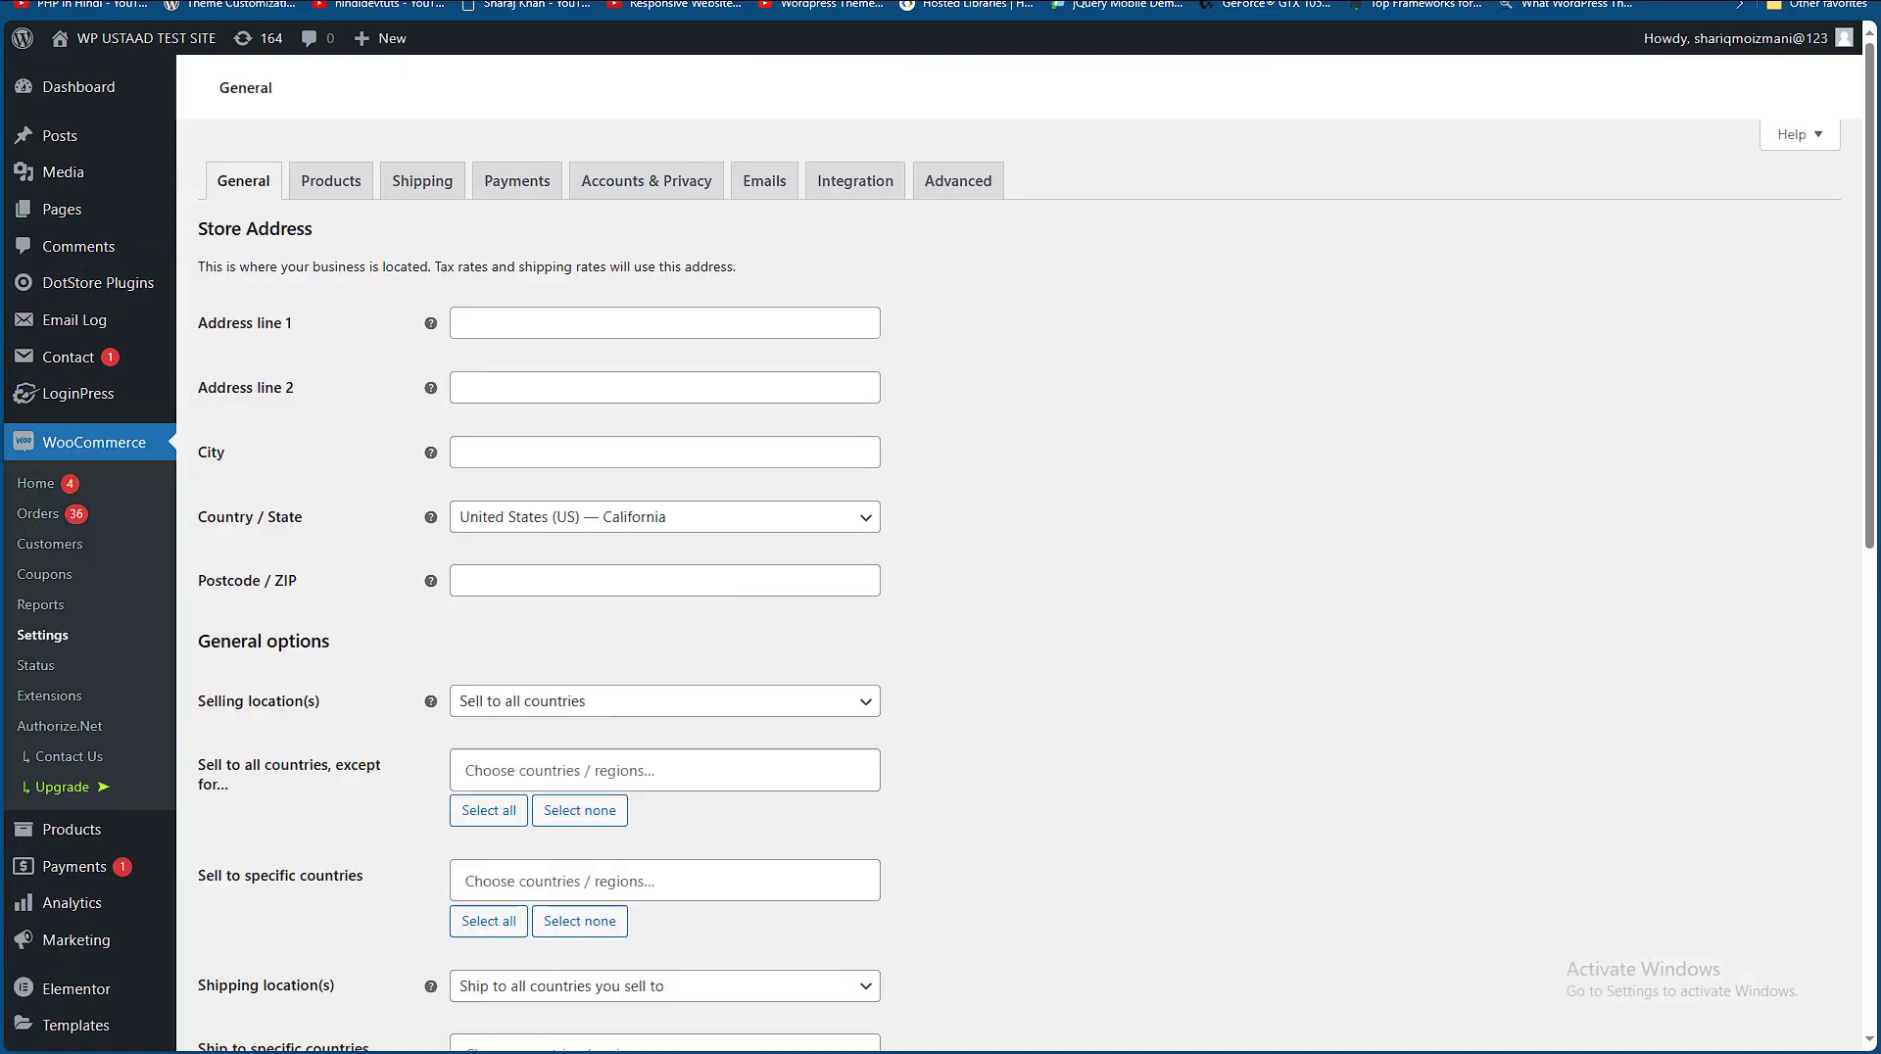
{"action": "scroll", "coordinate": [1634, 445], "scroll_direction": "down", "scroll_amount": 15}
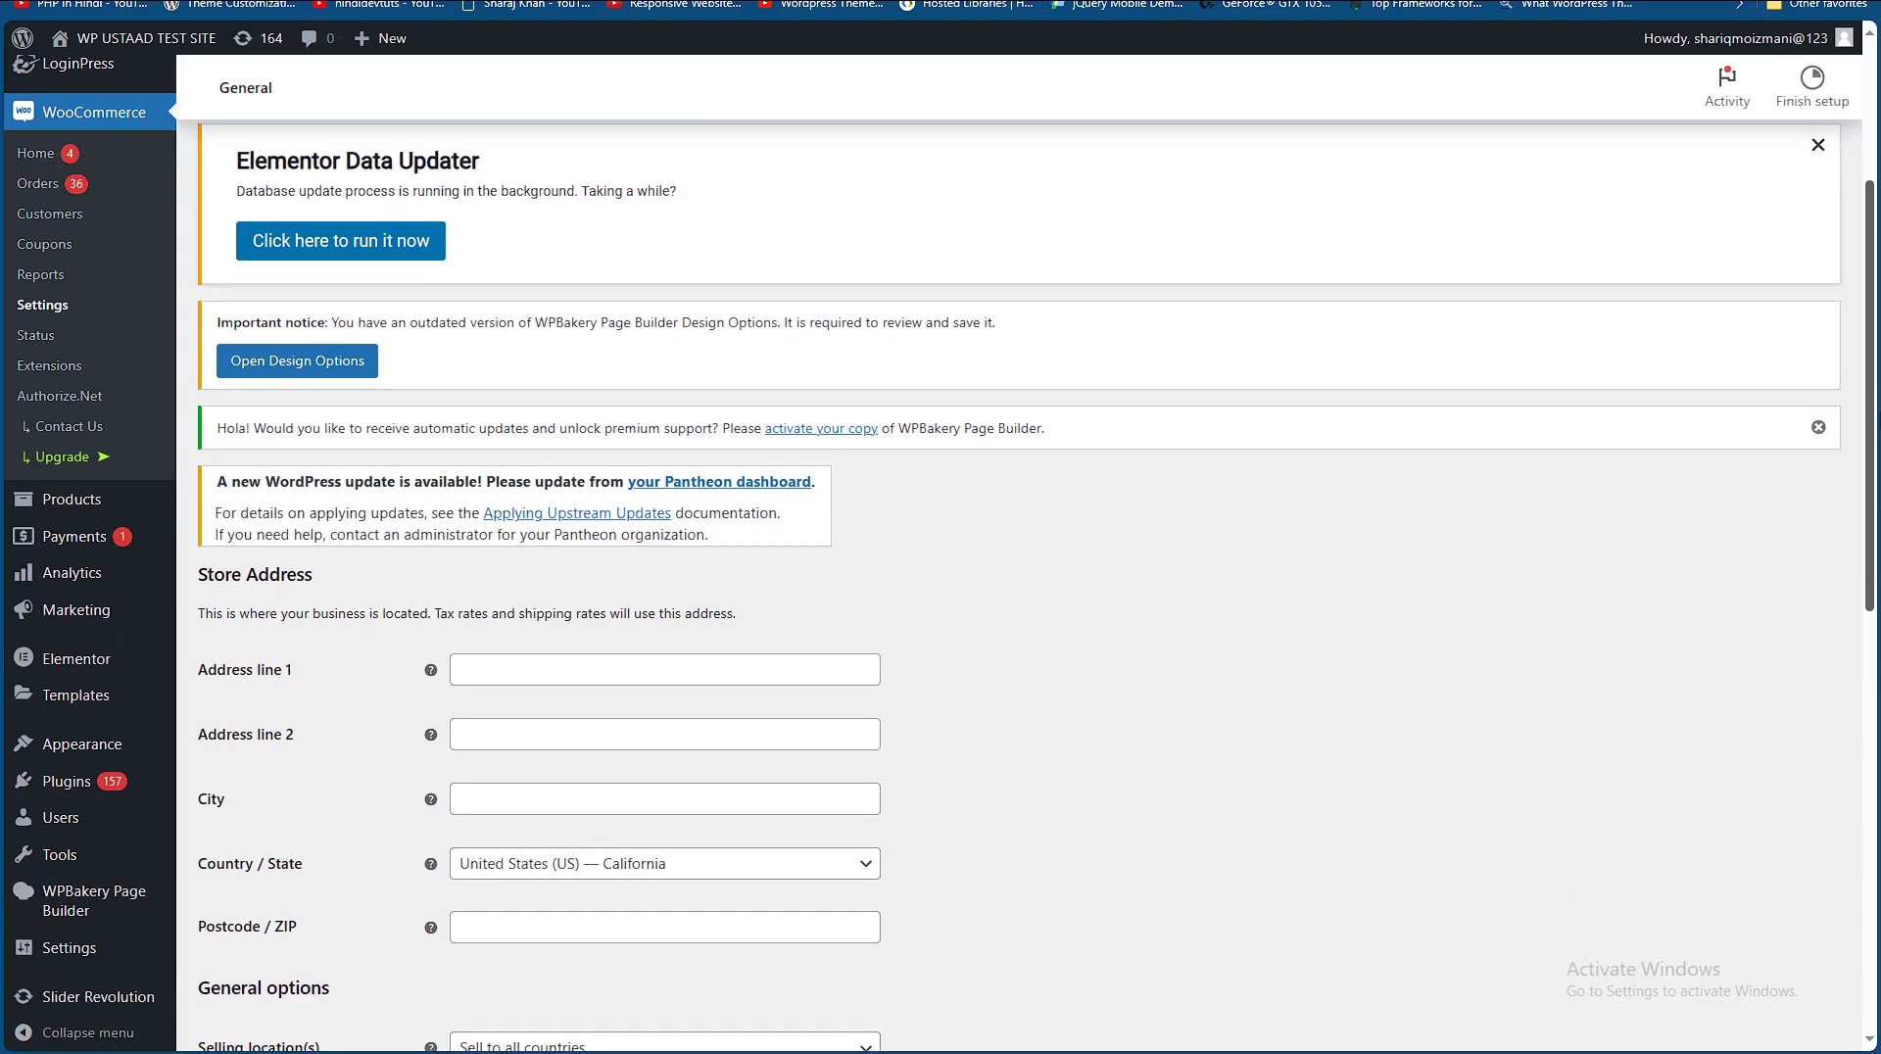
{"action": "scroll", "coordinate": [1348, 349], "scroll_direction": "up", "scroll_amount": 15}
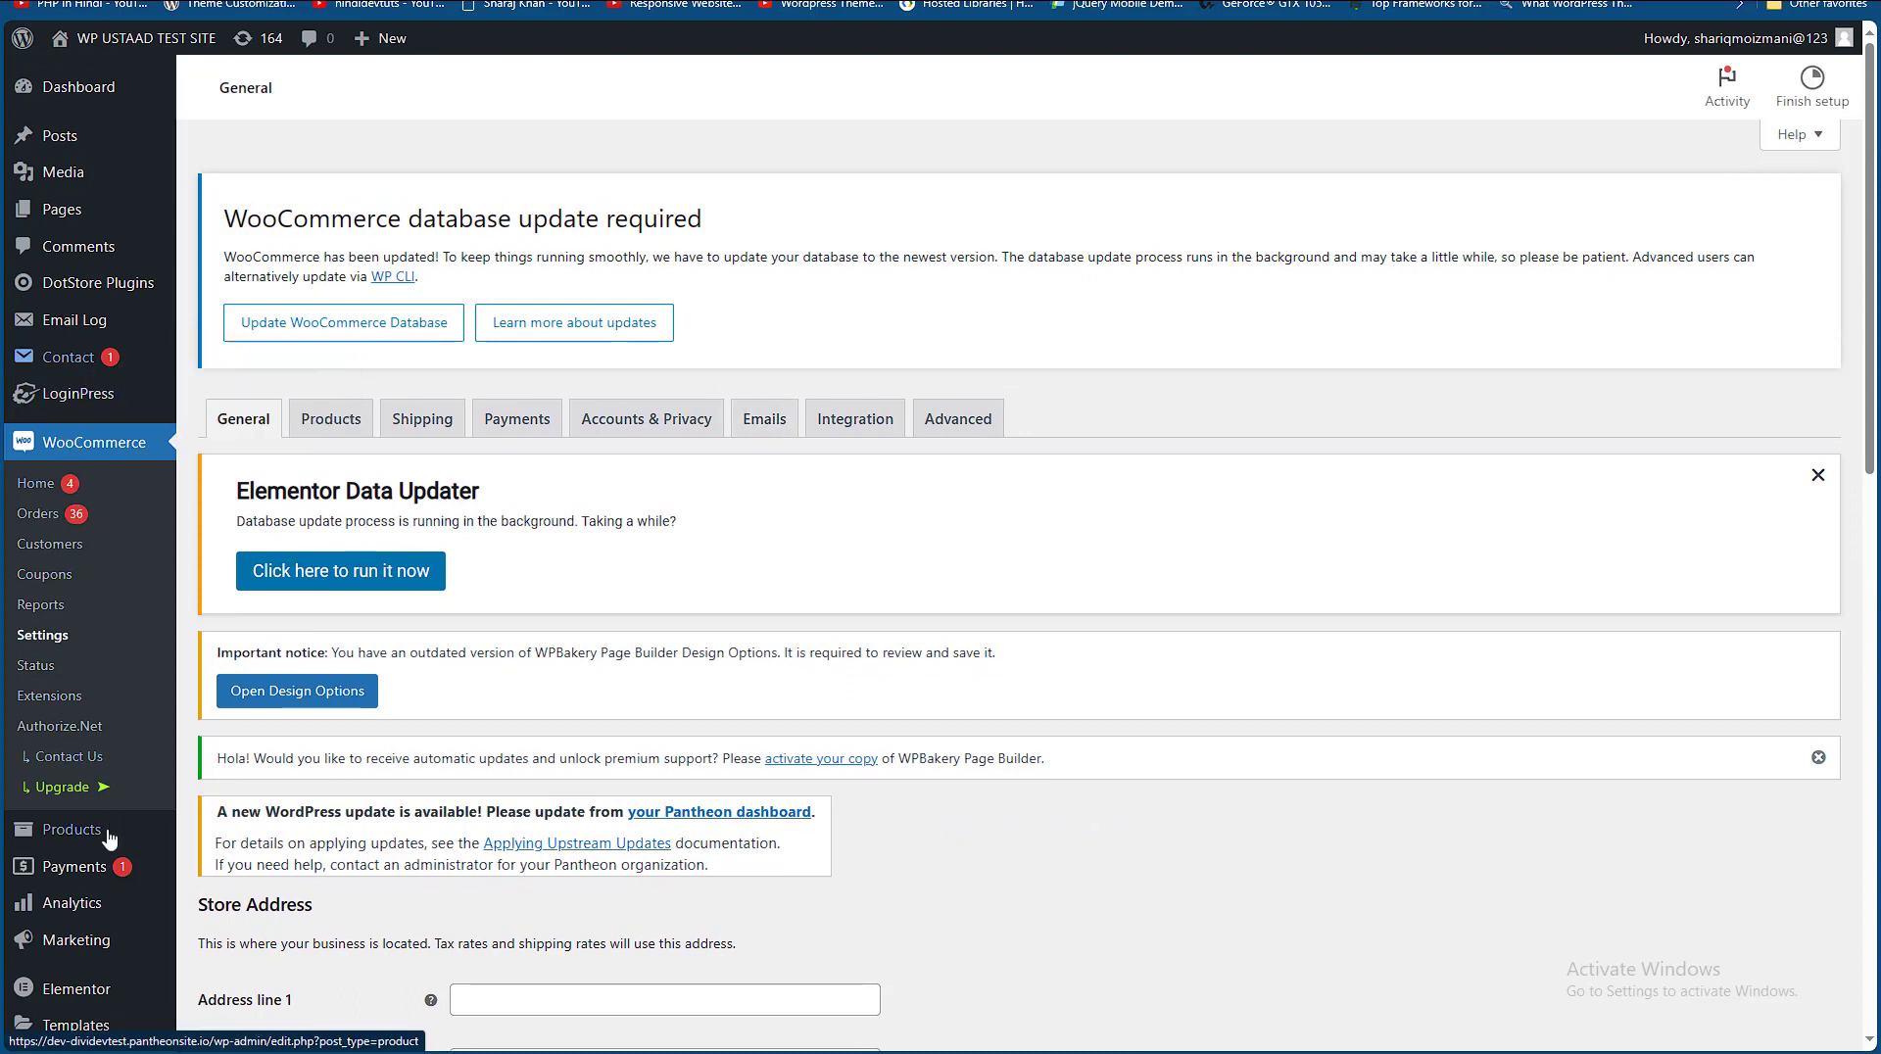
- Open the Phone Case Canvas product for editing from the list of all products
{"action": "mouse_move", "coordinate": [181, 851]}
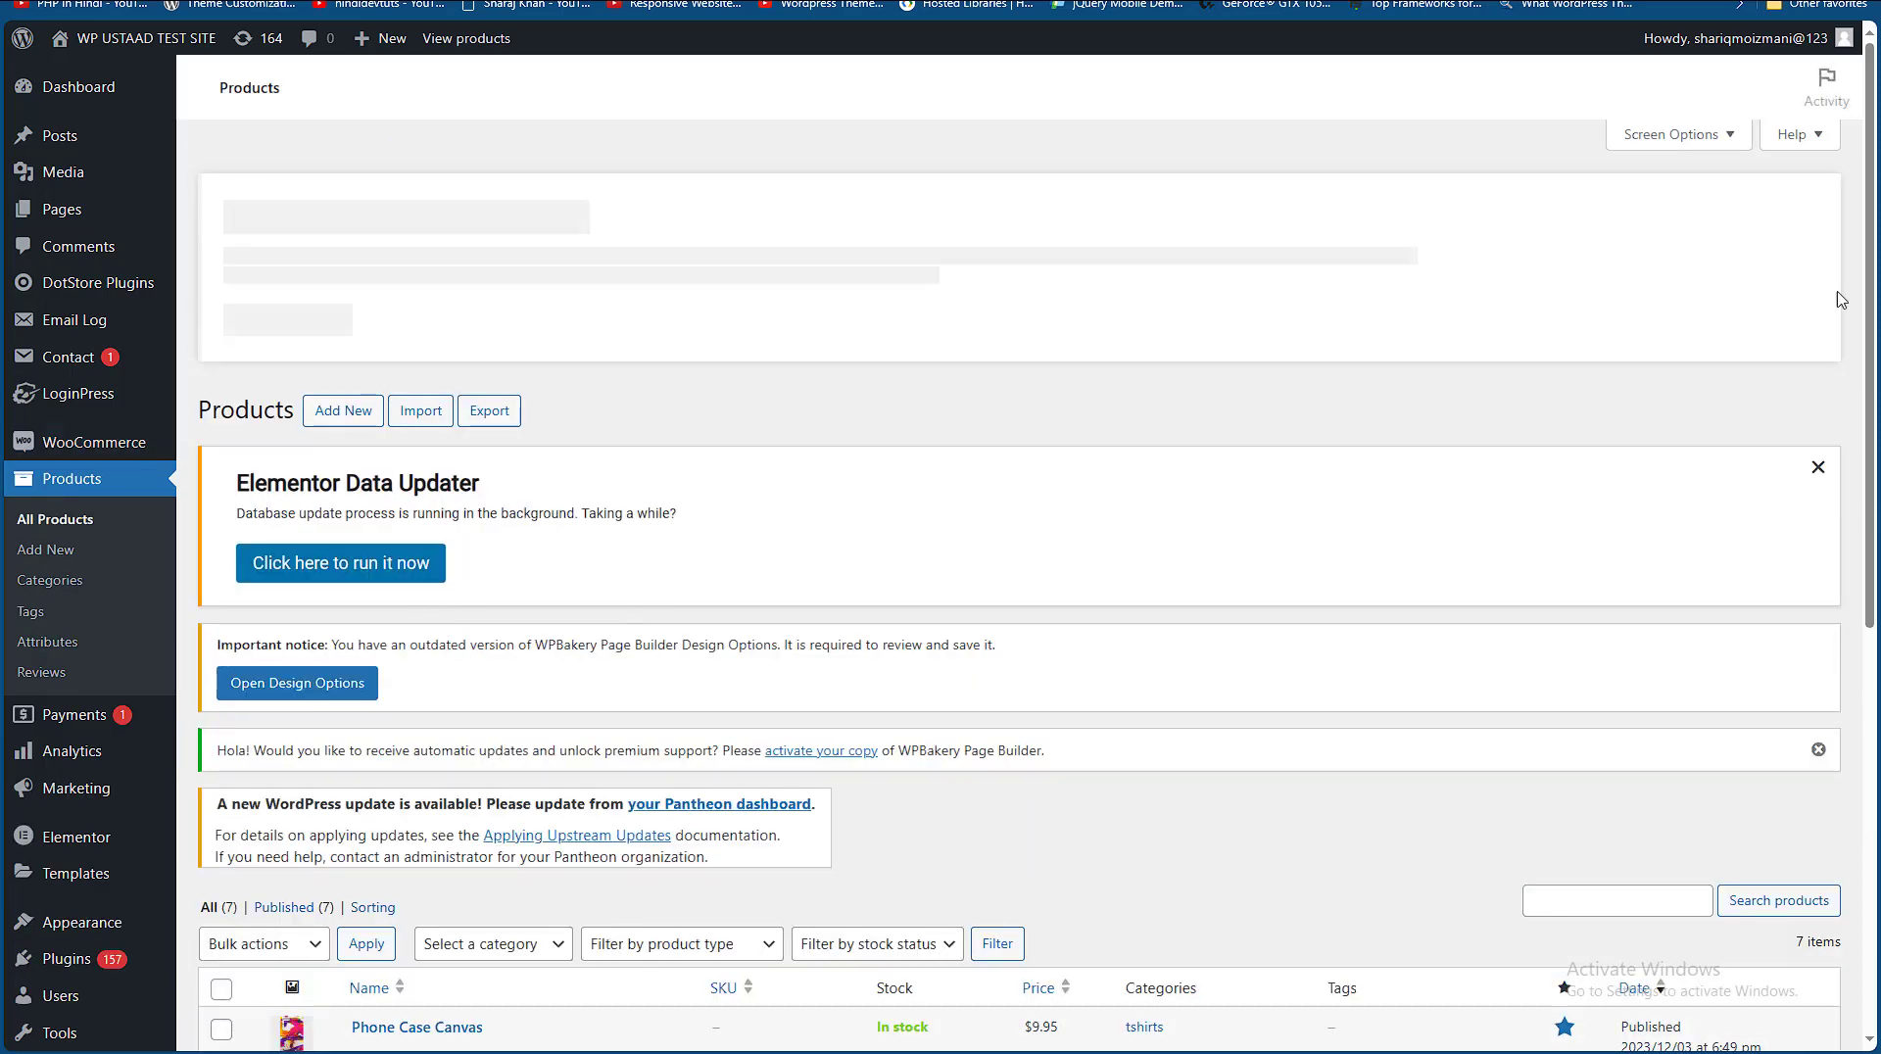
{"action": "scroll", "coordinate": [1832, 294], "scroll_direction": "down", "scroll_amount": 3}
{"action": "mouse_move", "coordinate": [573, 746]}
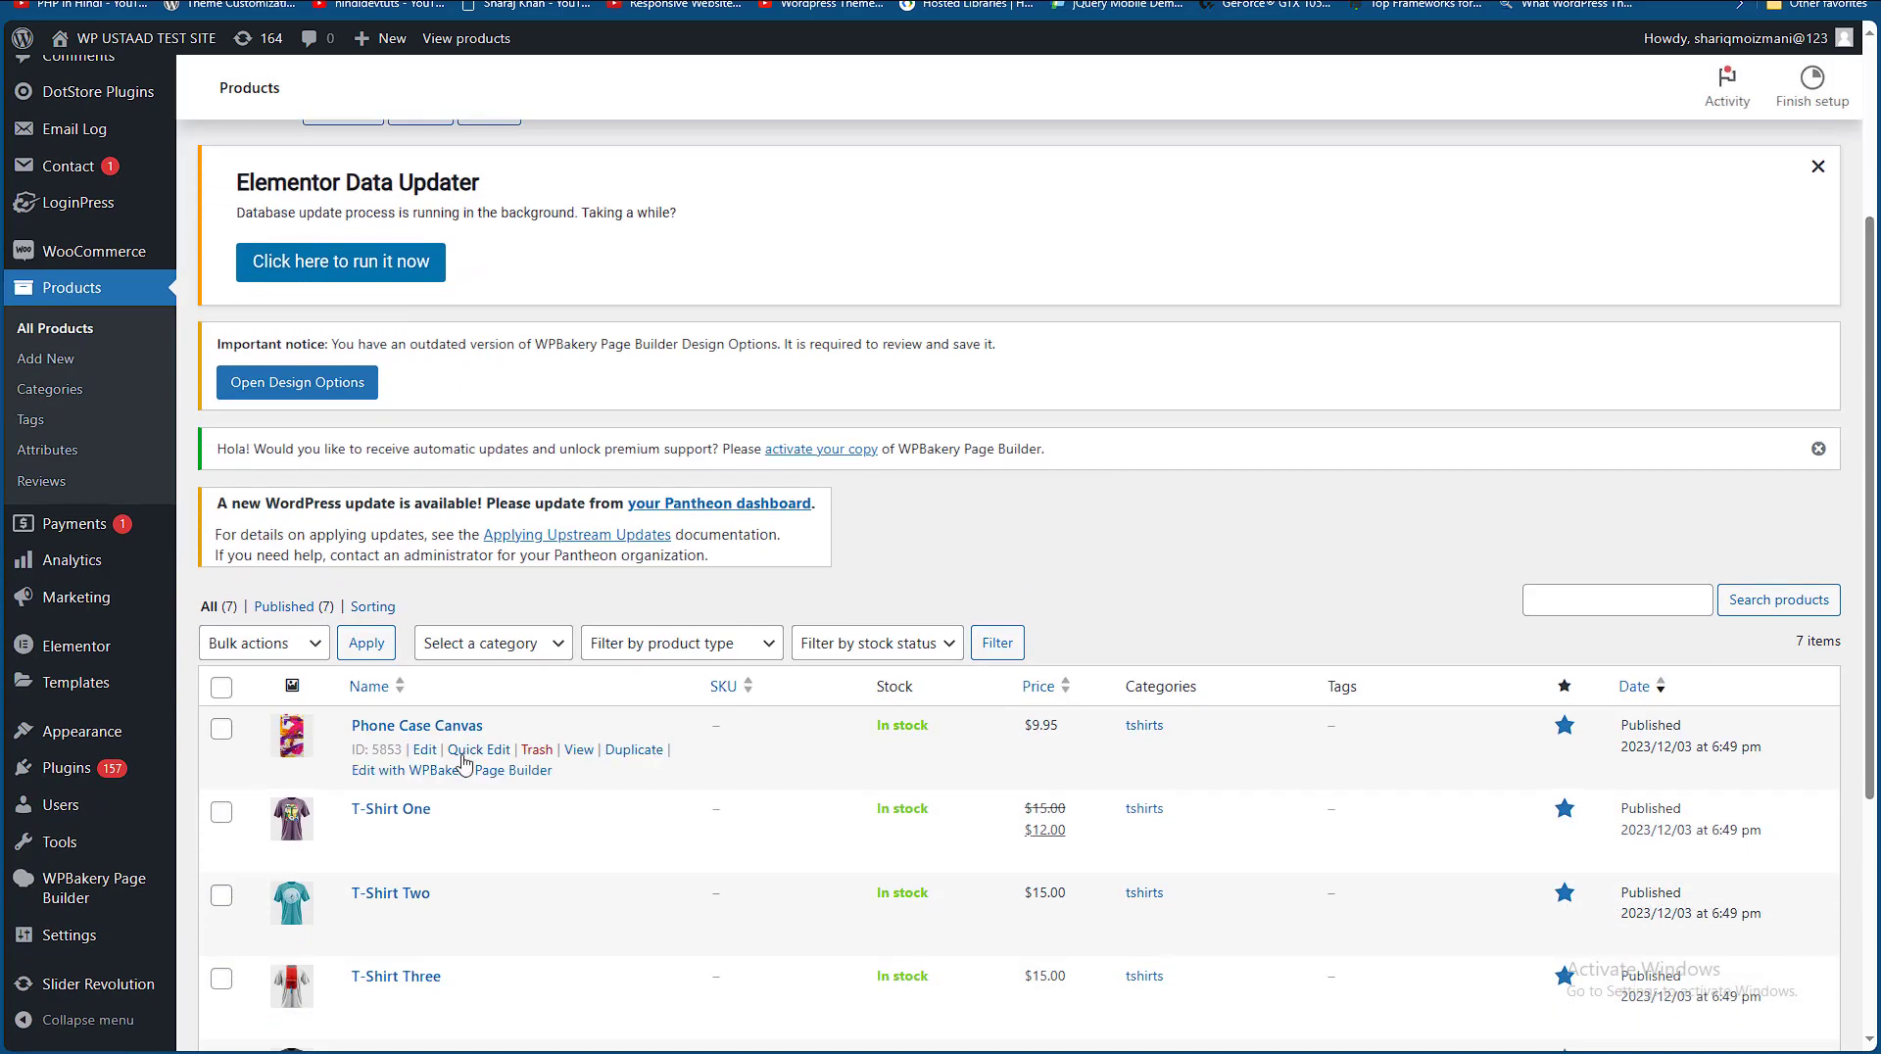
{"action": "left_click", "coordinate": [421, 750]}
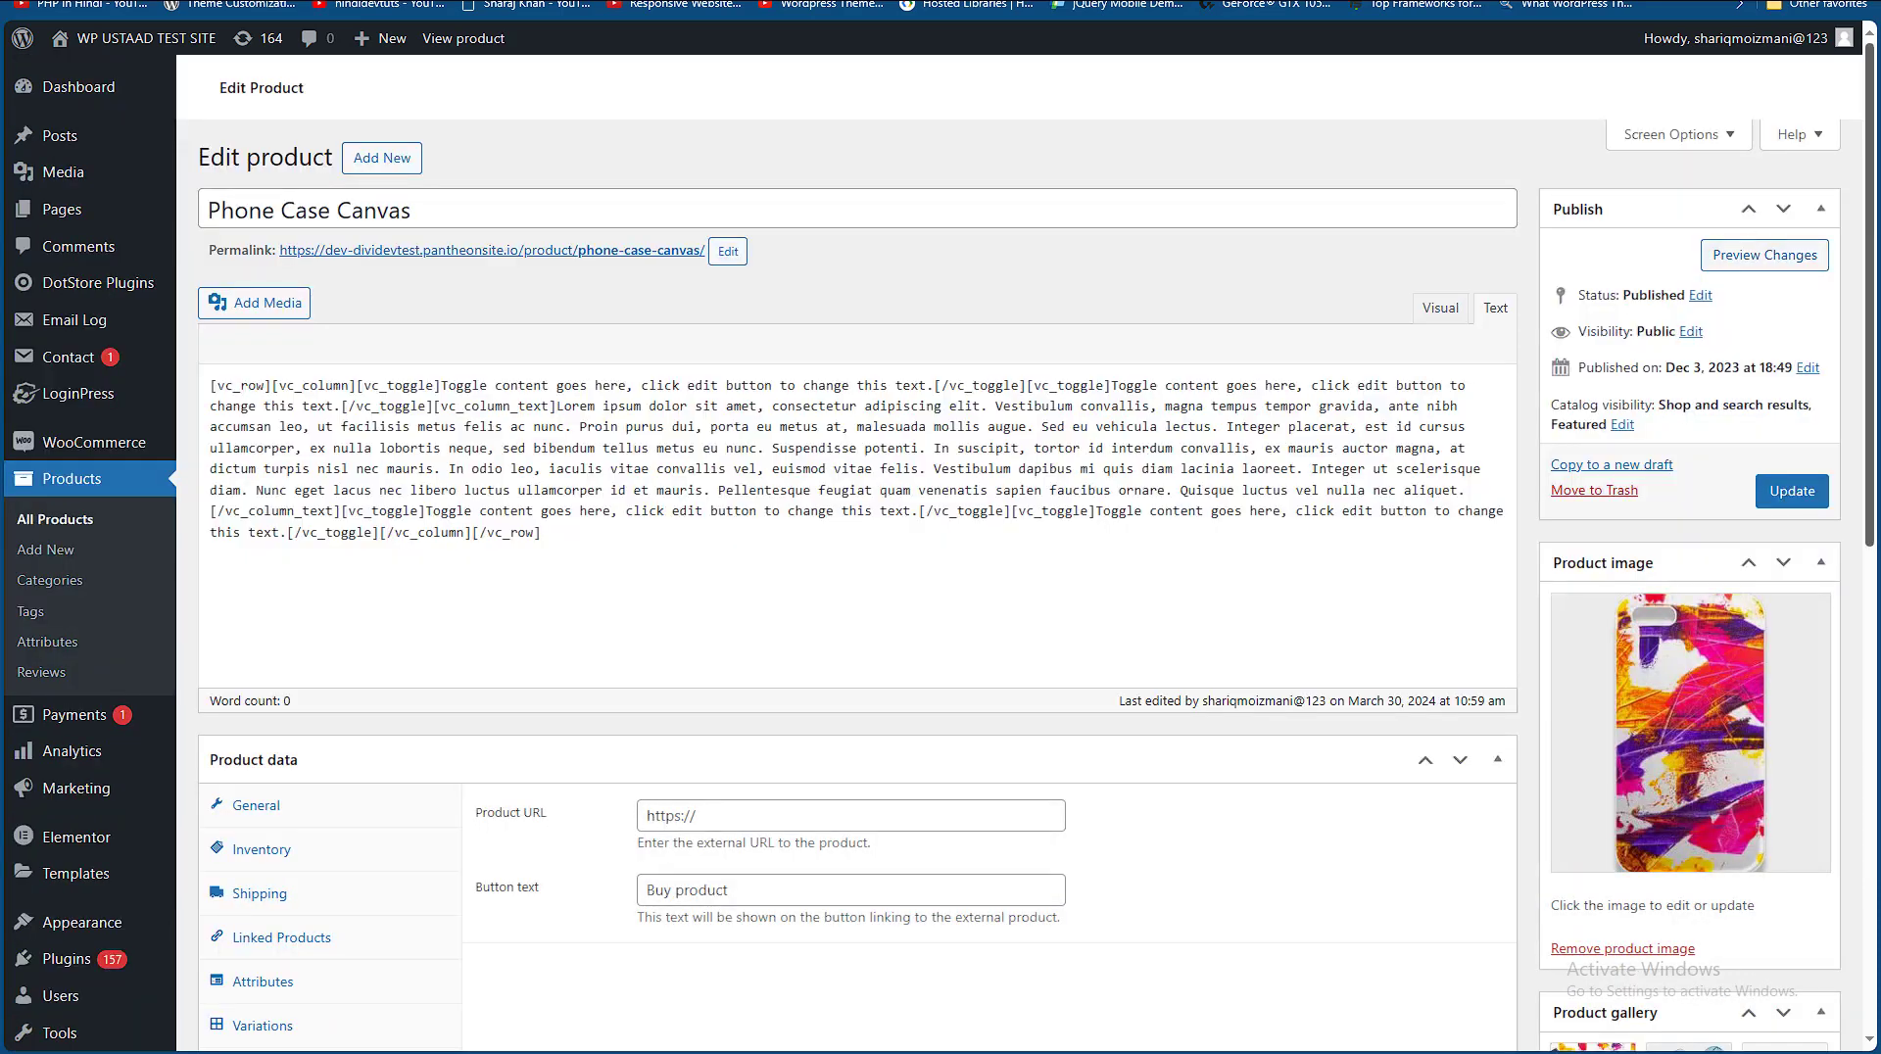
- Add a new attachment entry in the product's WooCommerce Product Attachment section
{"action": "scroll", "coordinate": [857, 588], "scroll_direction": "down", "scroll_amount": 1}
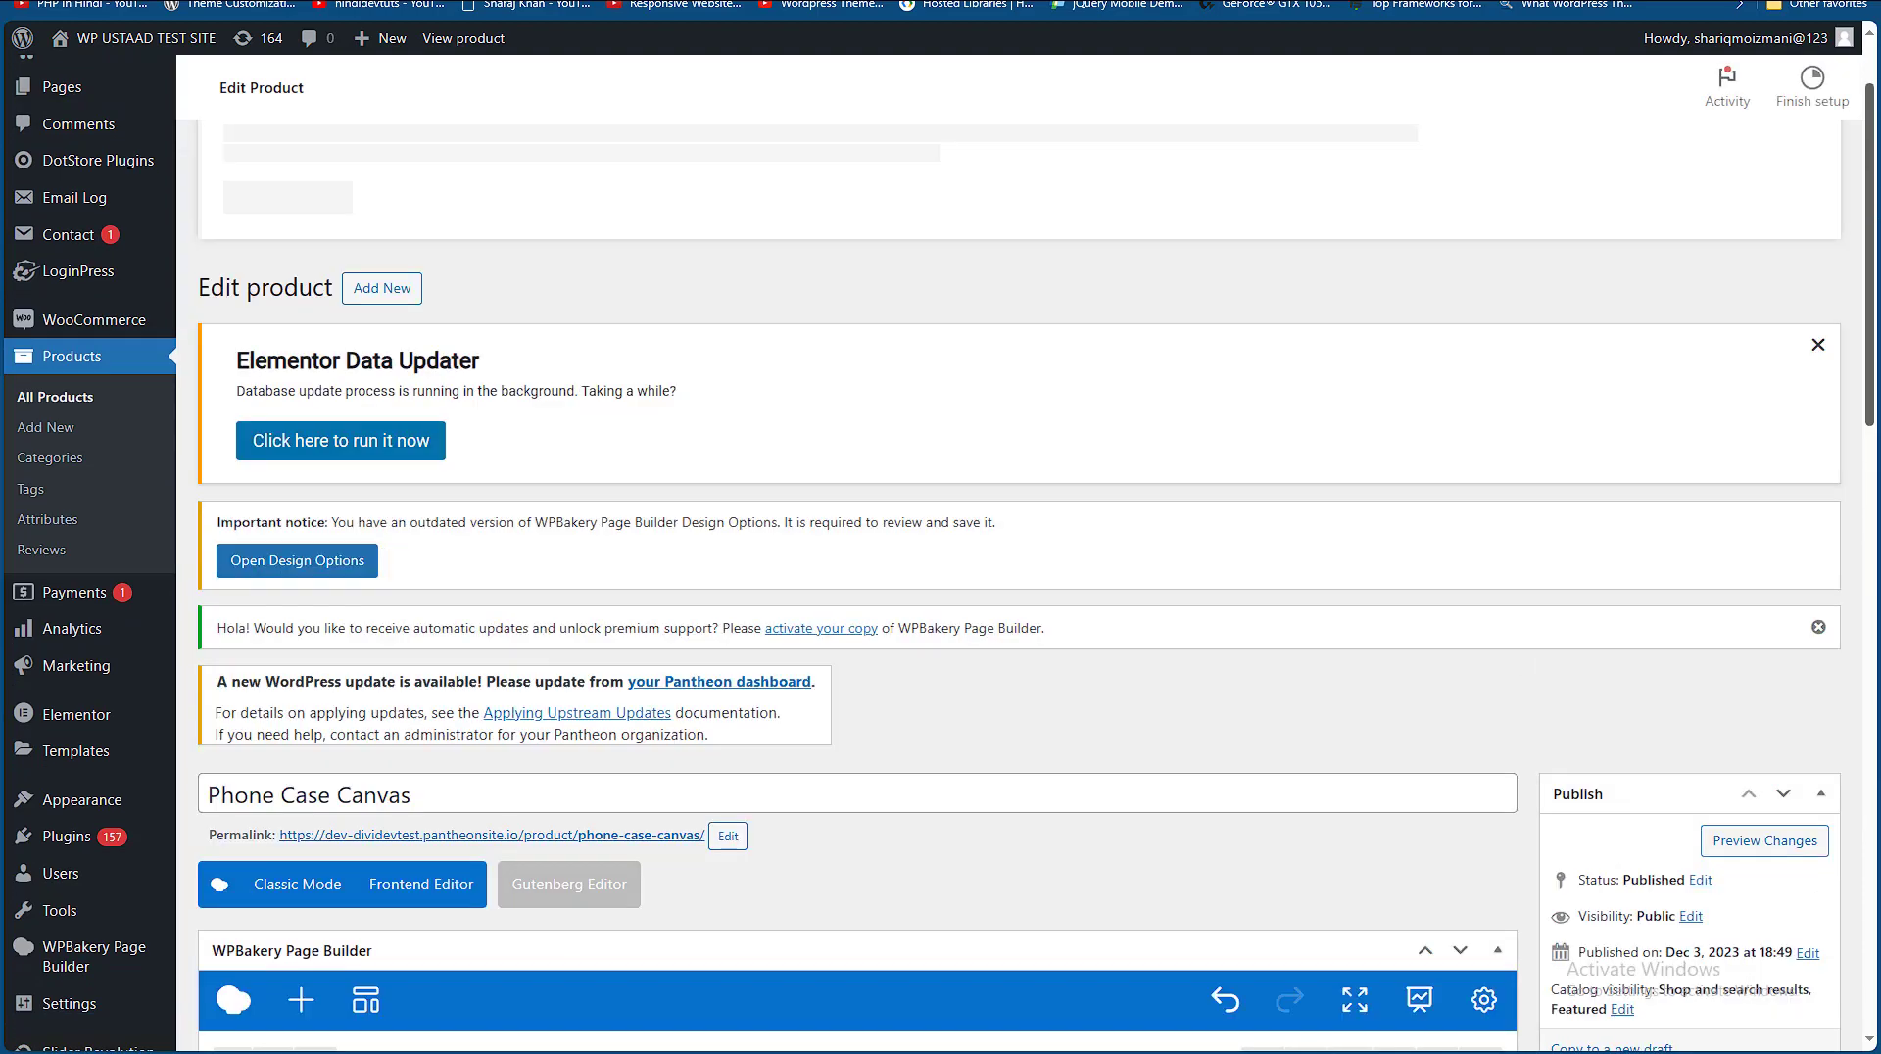
{"action": "scroll", "coordinate": [1084, 558], "scroll_direction": "down", "scroll_amount": 3}
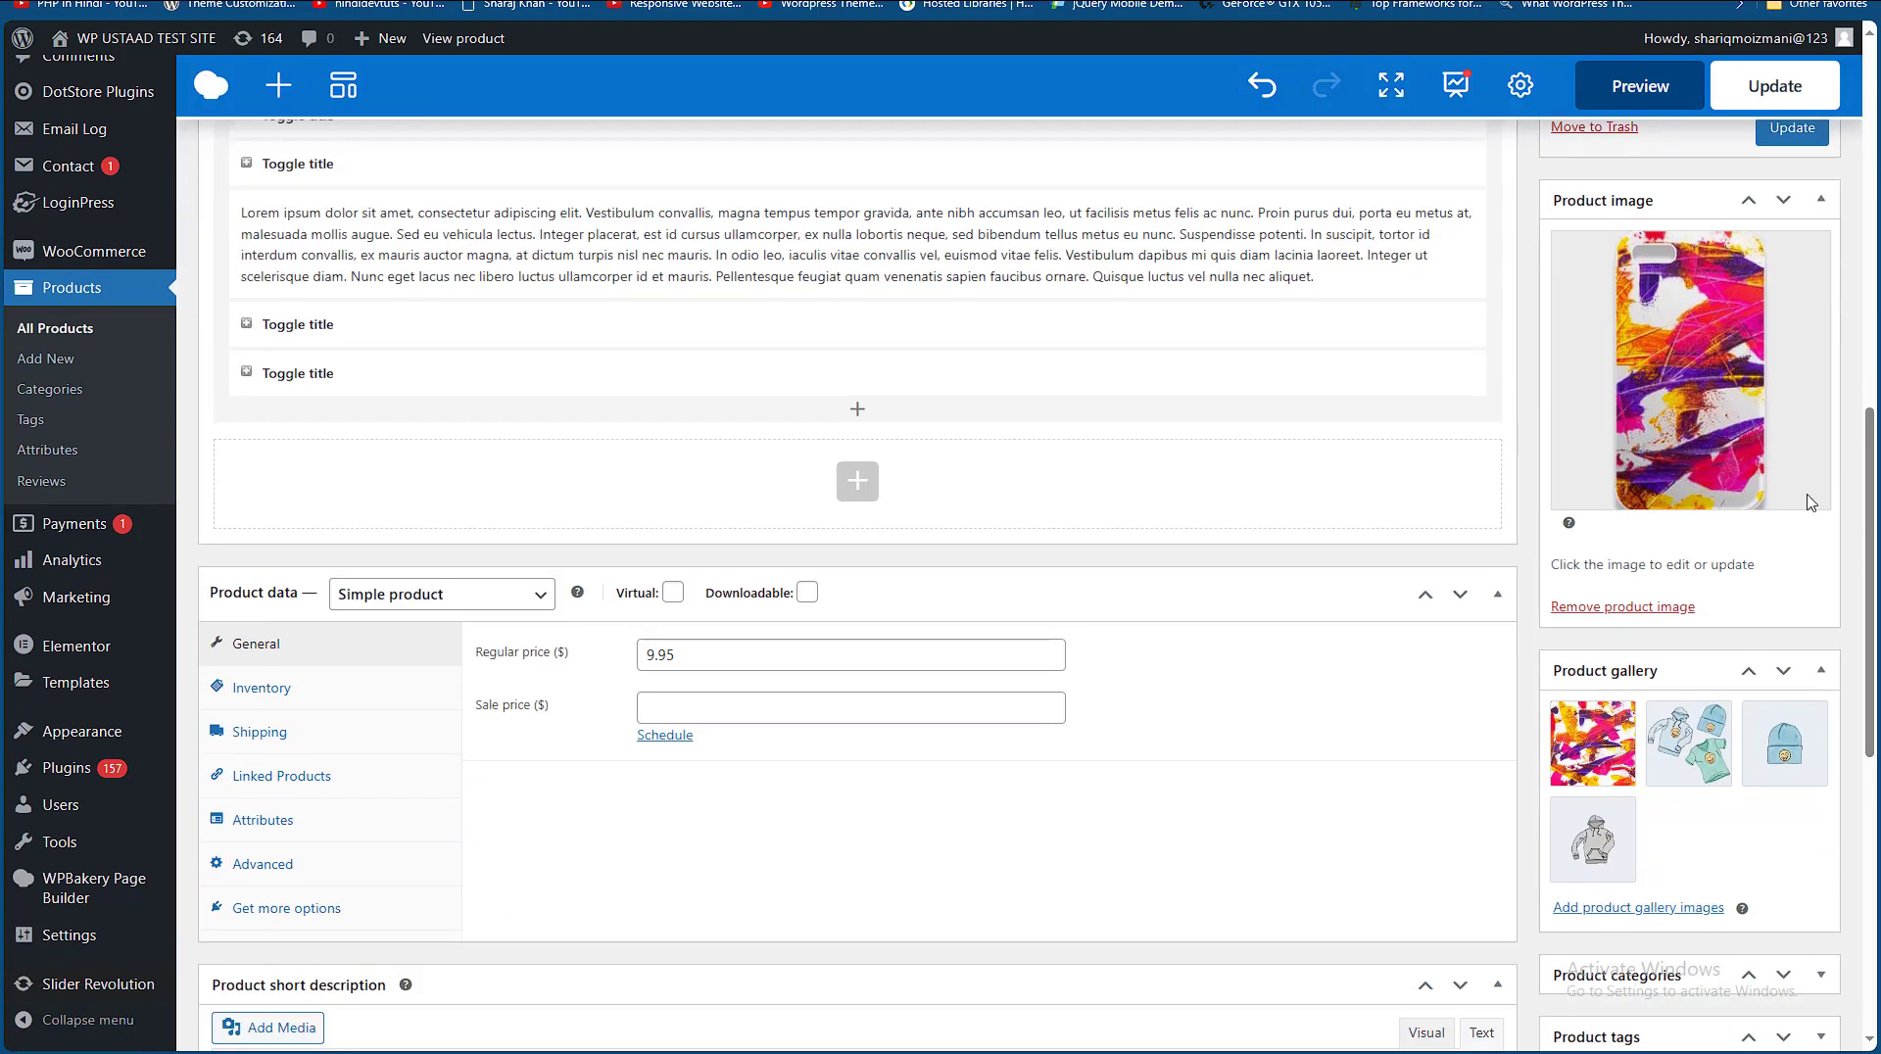
{"action": "left_click_drag", "start_coordinate": [1869, 571], "coordinate": [1873, 872]}
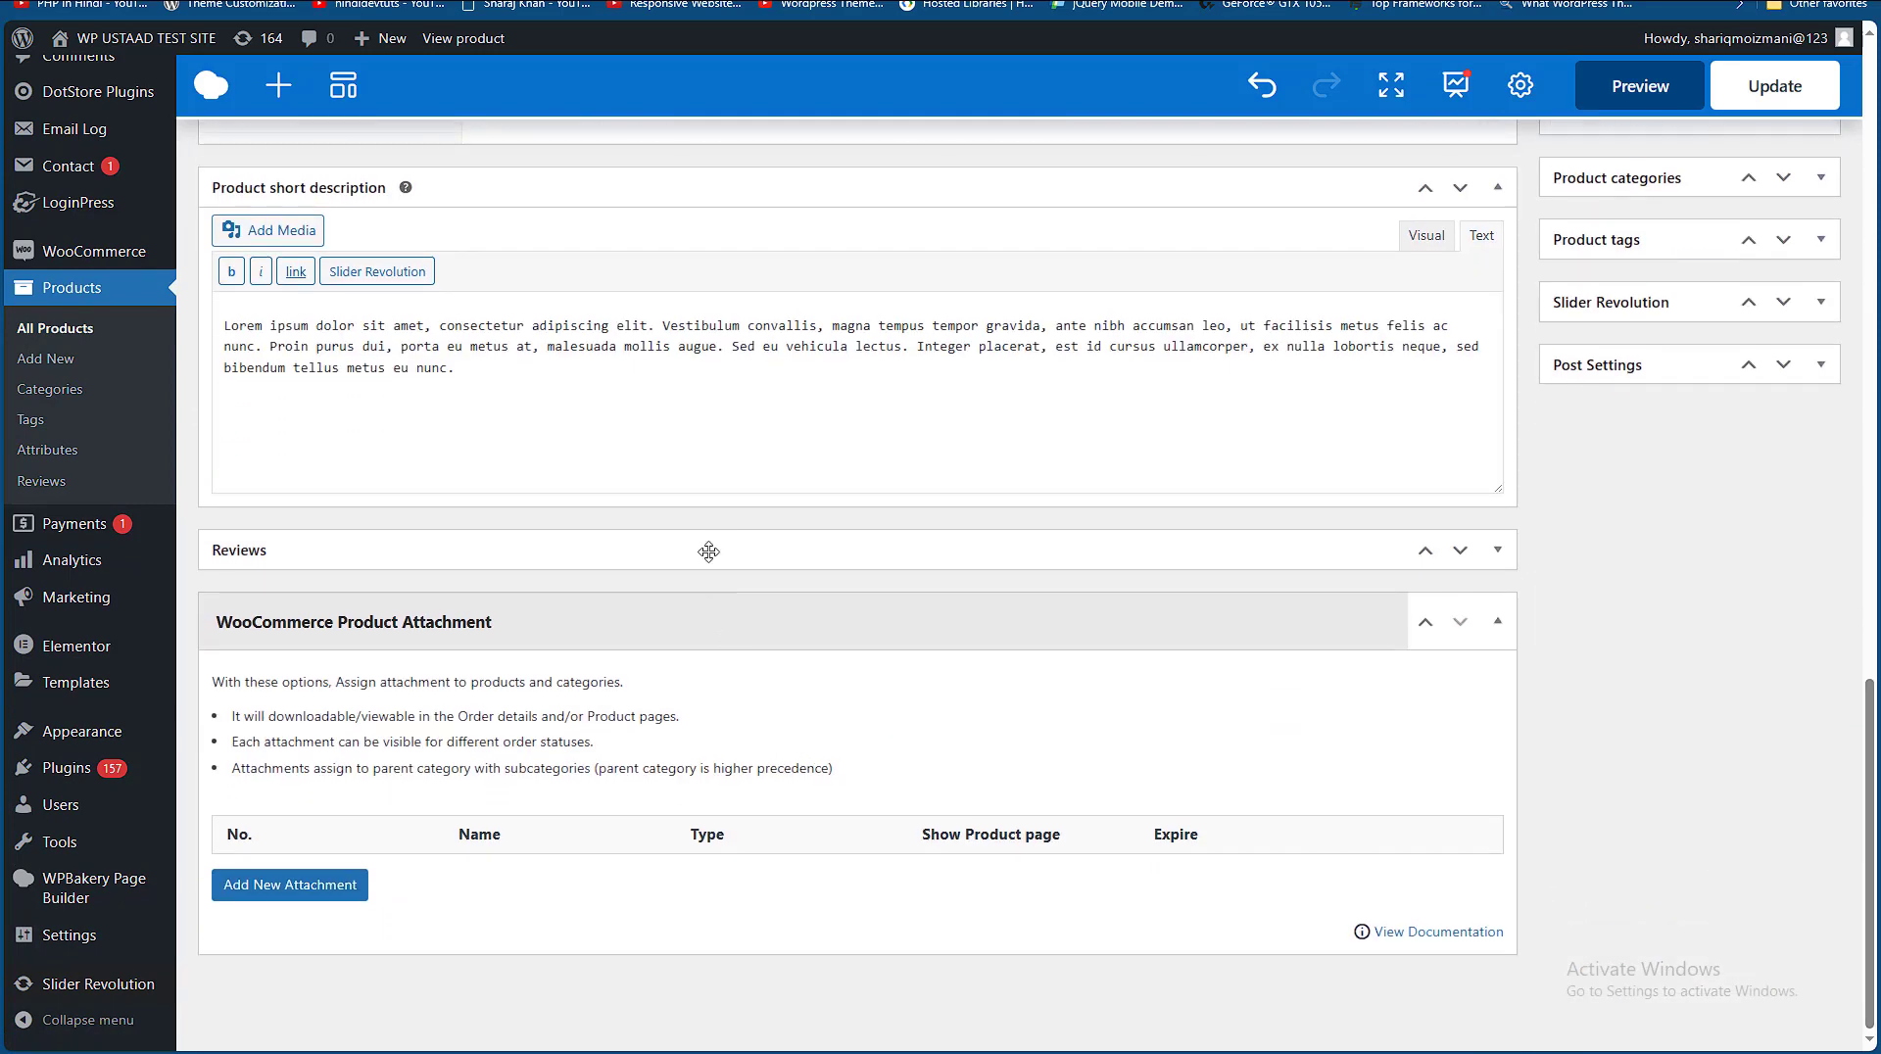
{"action": "left_click", "coordinate": [290, 885]}
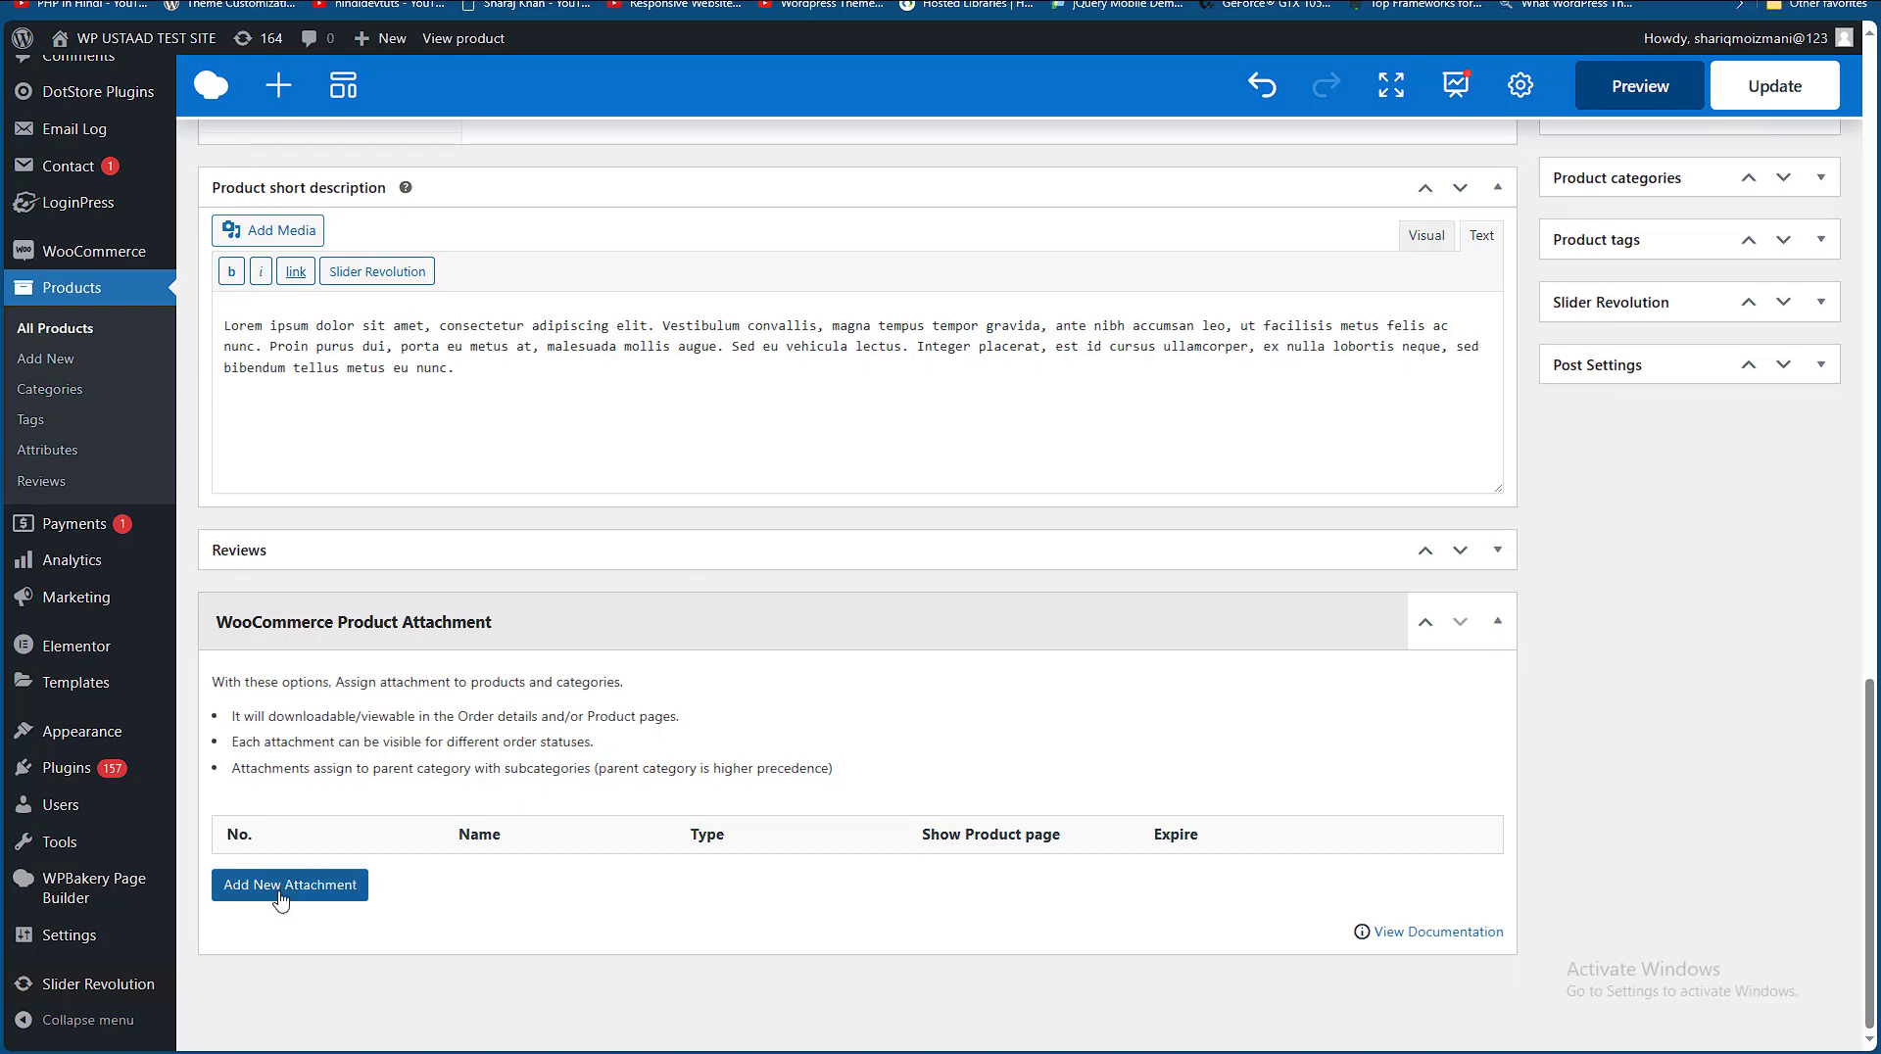
{"action": "left_click_drag", "start_coordinate": [1869, 564], "coordinate": [1869, 623]}
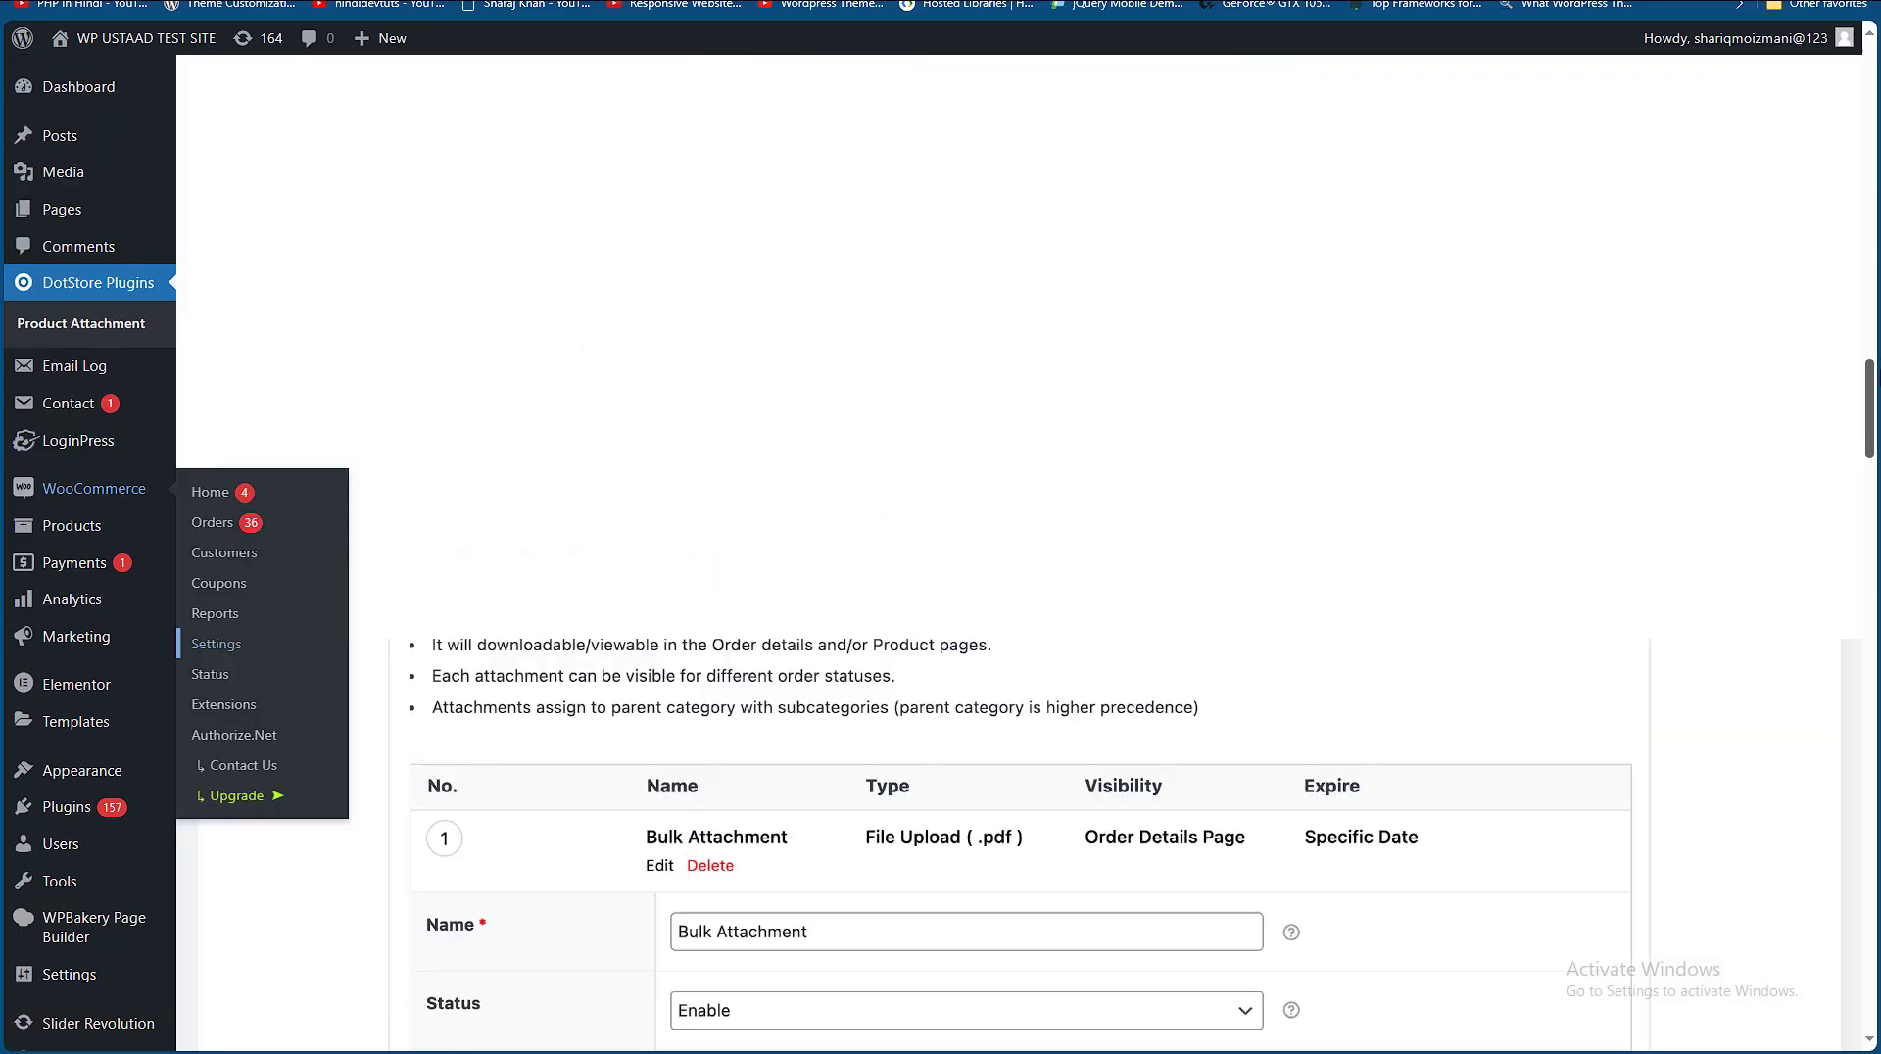
{"action": "scroll", "coordinate": [765, 330], "scroll_direction": "down", "scroll_amount": 1}
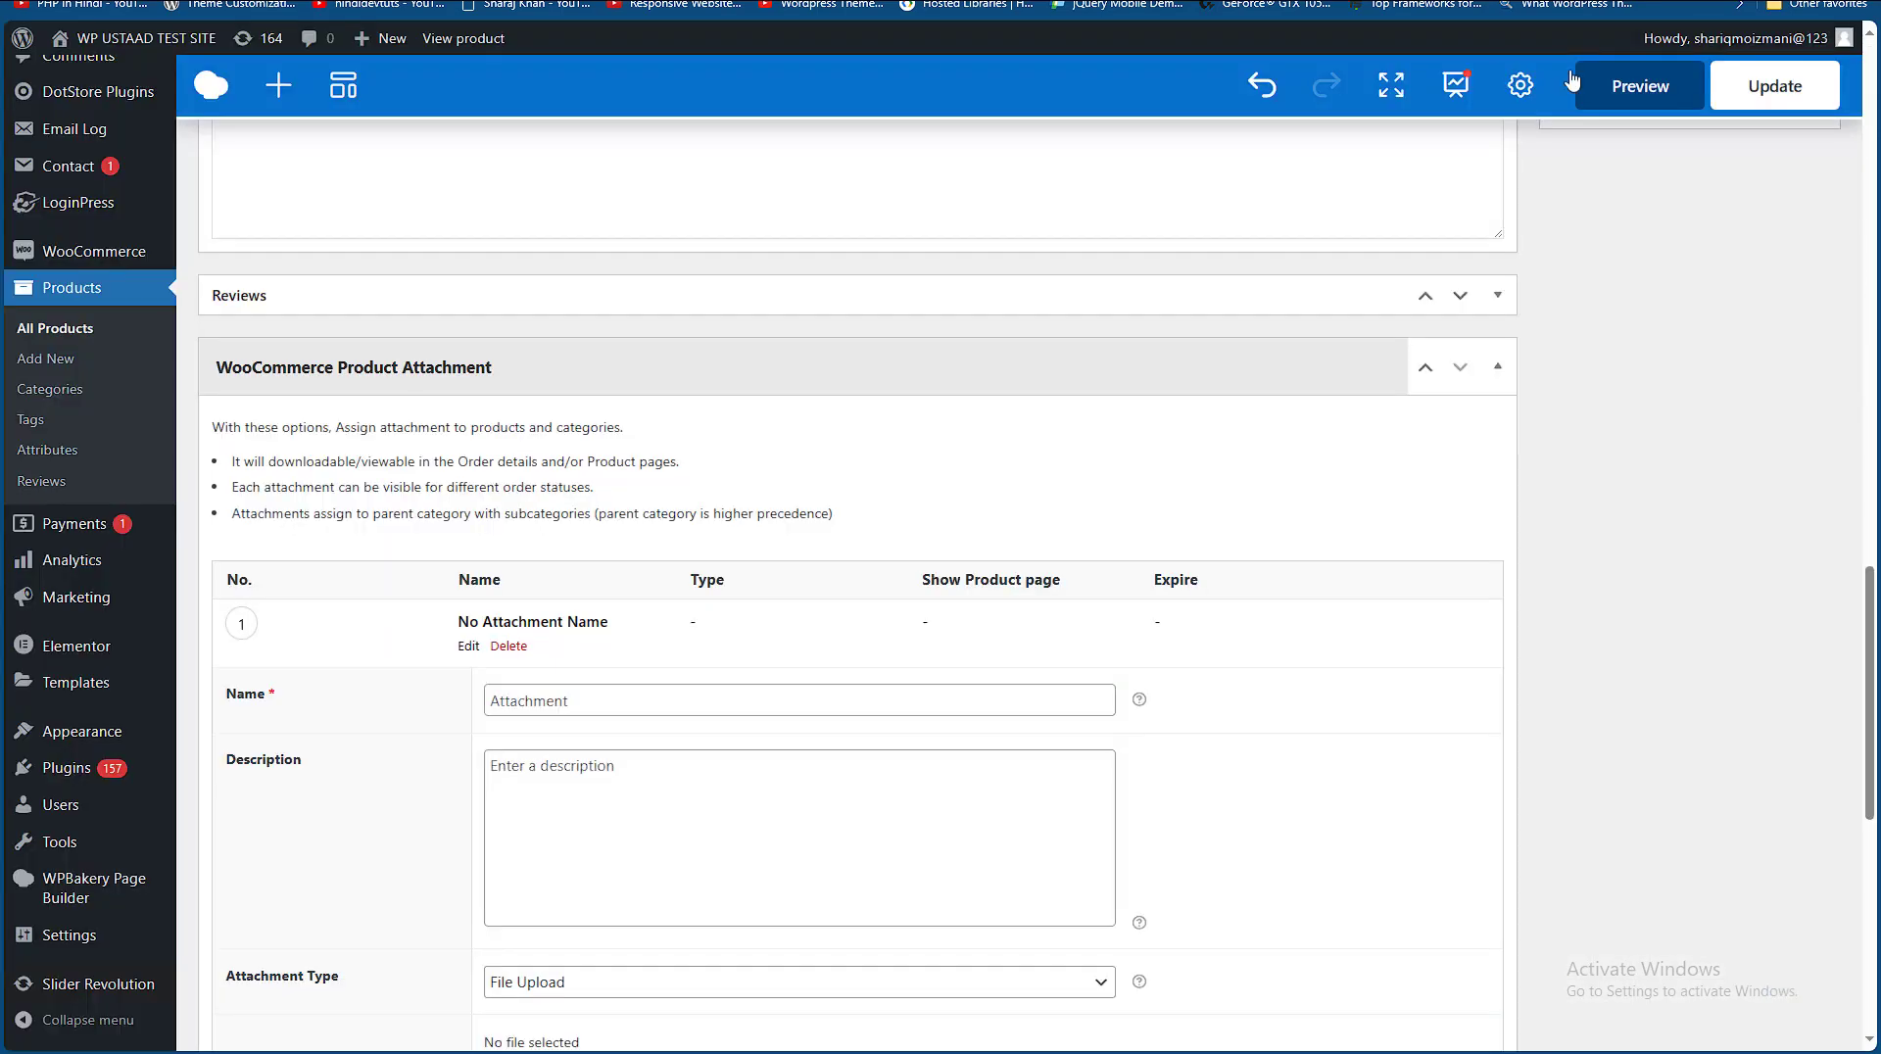
- Name the attachment "Product File Manual" and enter "tests plugin" as its description
{"action": "left_click", "coordinate": [537, 714]}
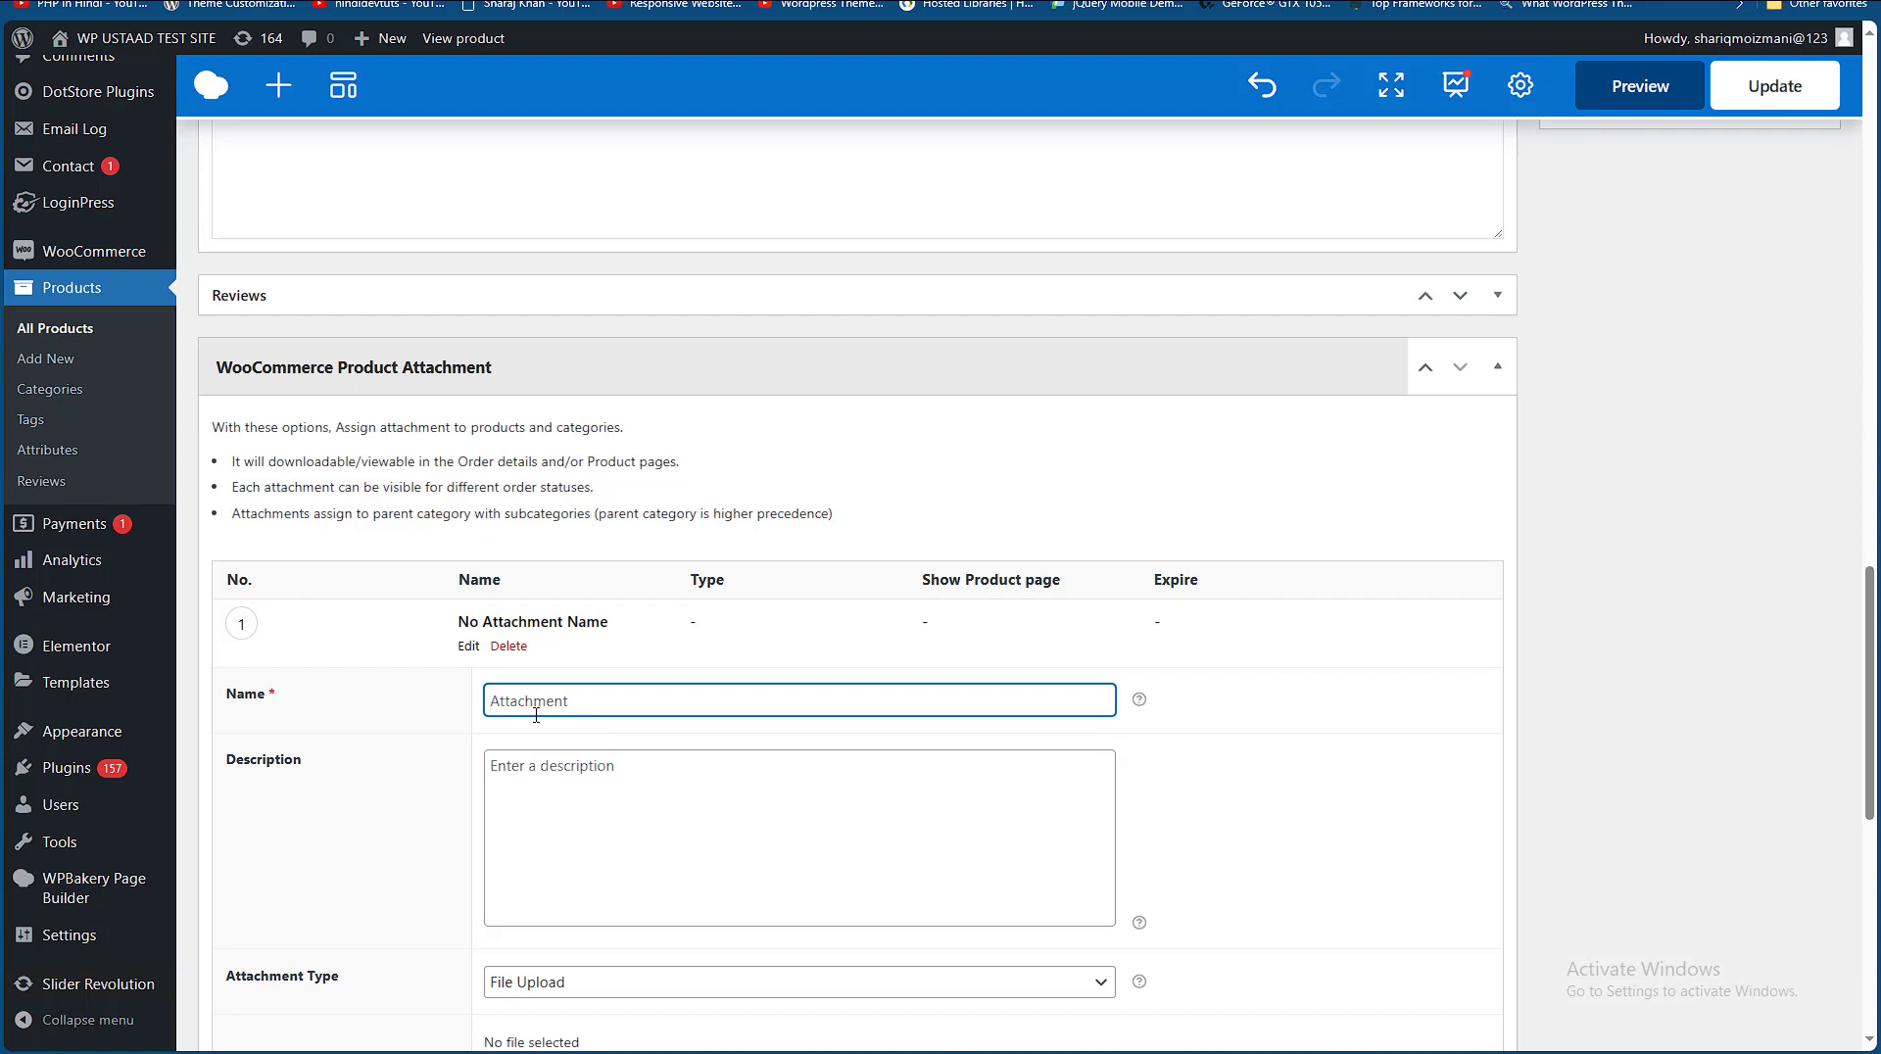
{"action": "type", "text": "B"}
{"action": "key", "text": "BackSpace"}
{"action": "type", "text": "Product File Manual"}
{"action": "left_click", "coordinate": [527, 754]}
{"action": "type", "text": "tests plugin"}
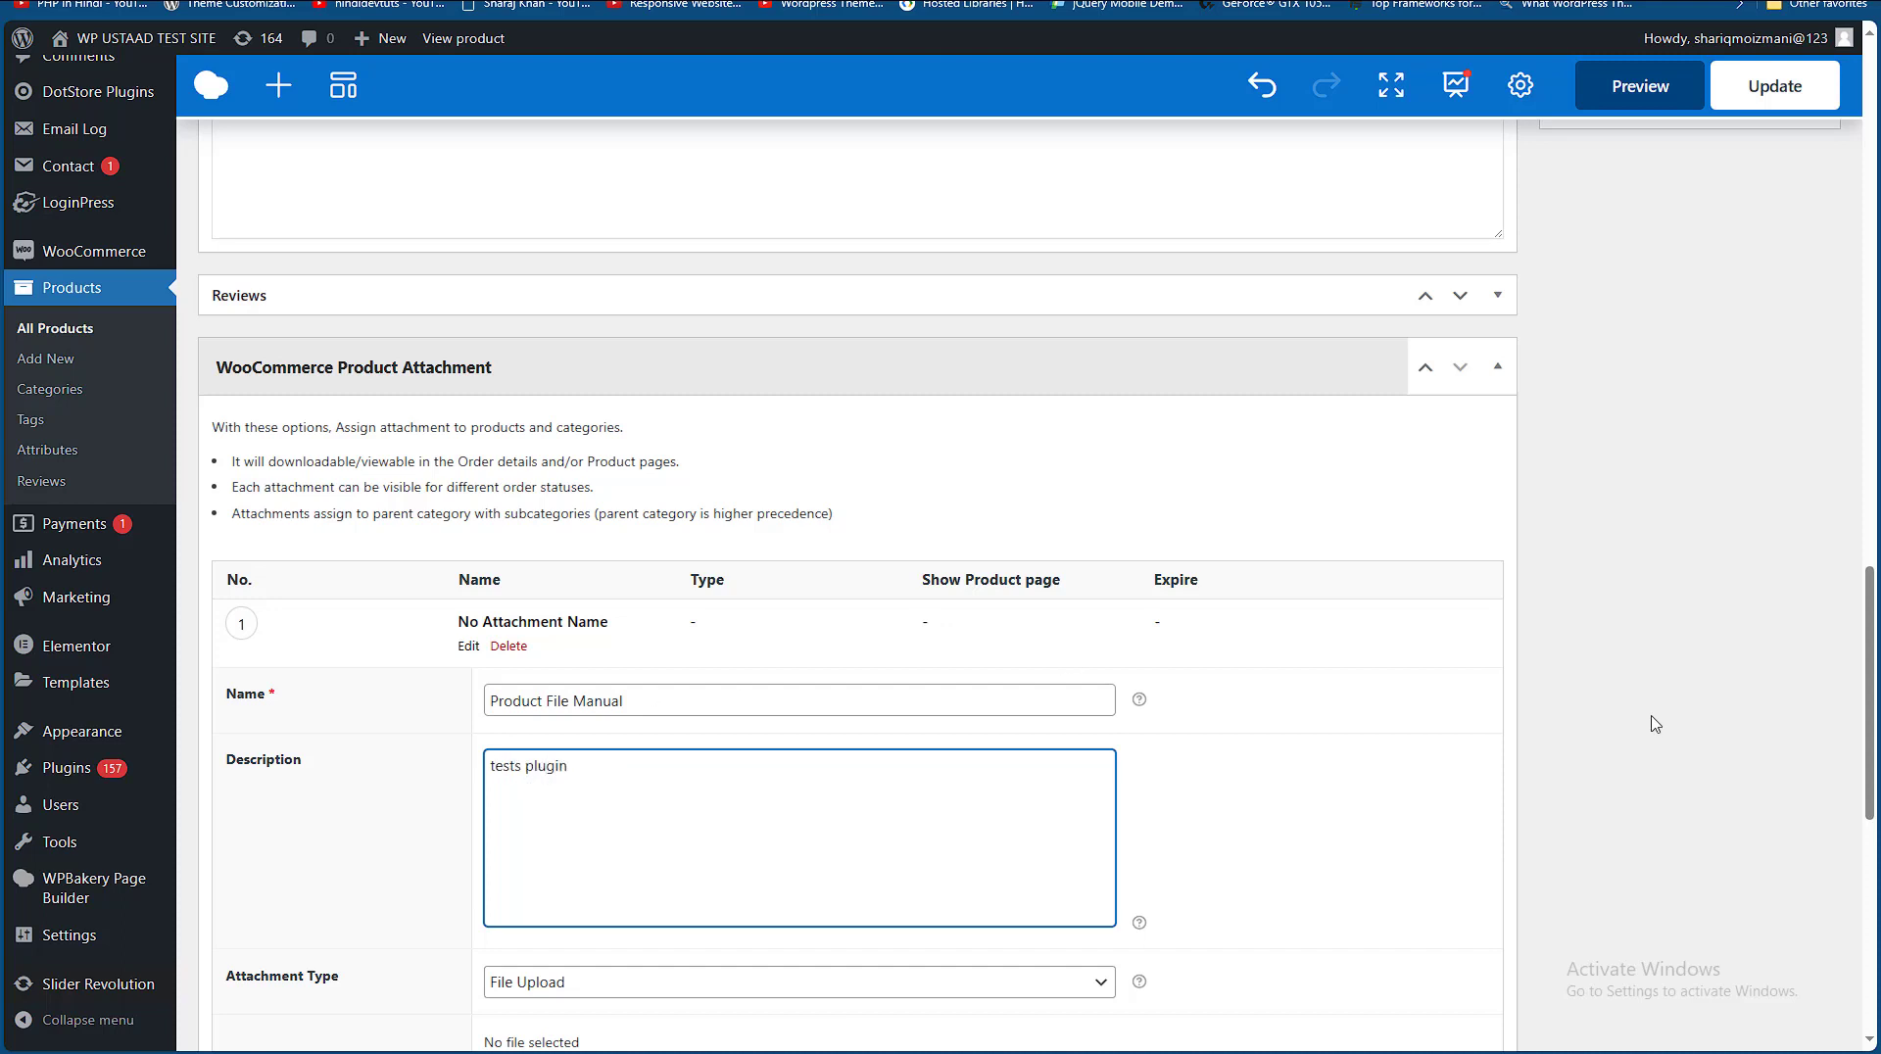
- Choose File Upload as the attachment type
{"action": "scroll", "coordinate": [1077, 686], "scroll_direction": "down", "scroll_amount": 3}
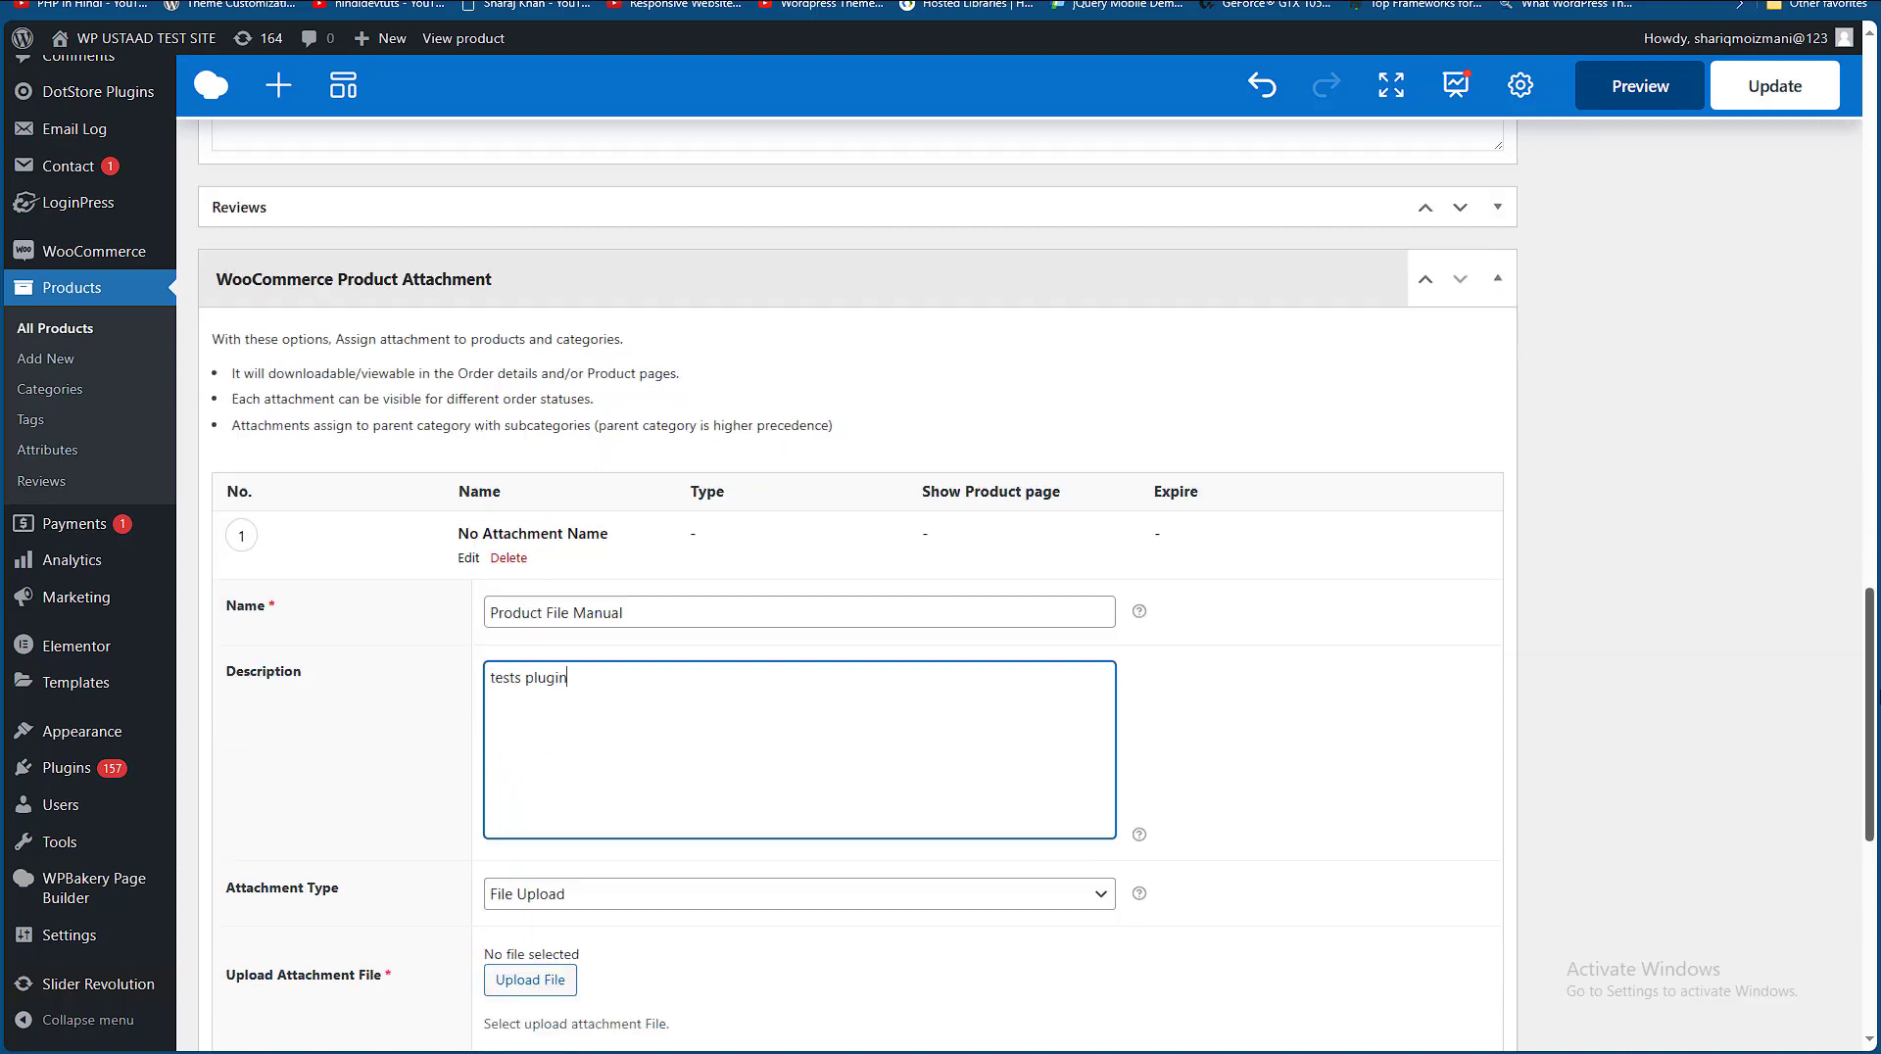
{"action": "left_click", "coordinate": [519, 722]}
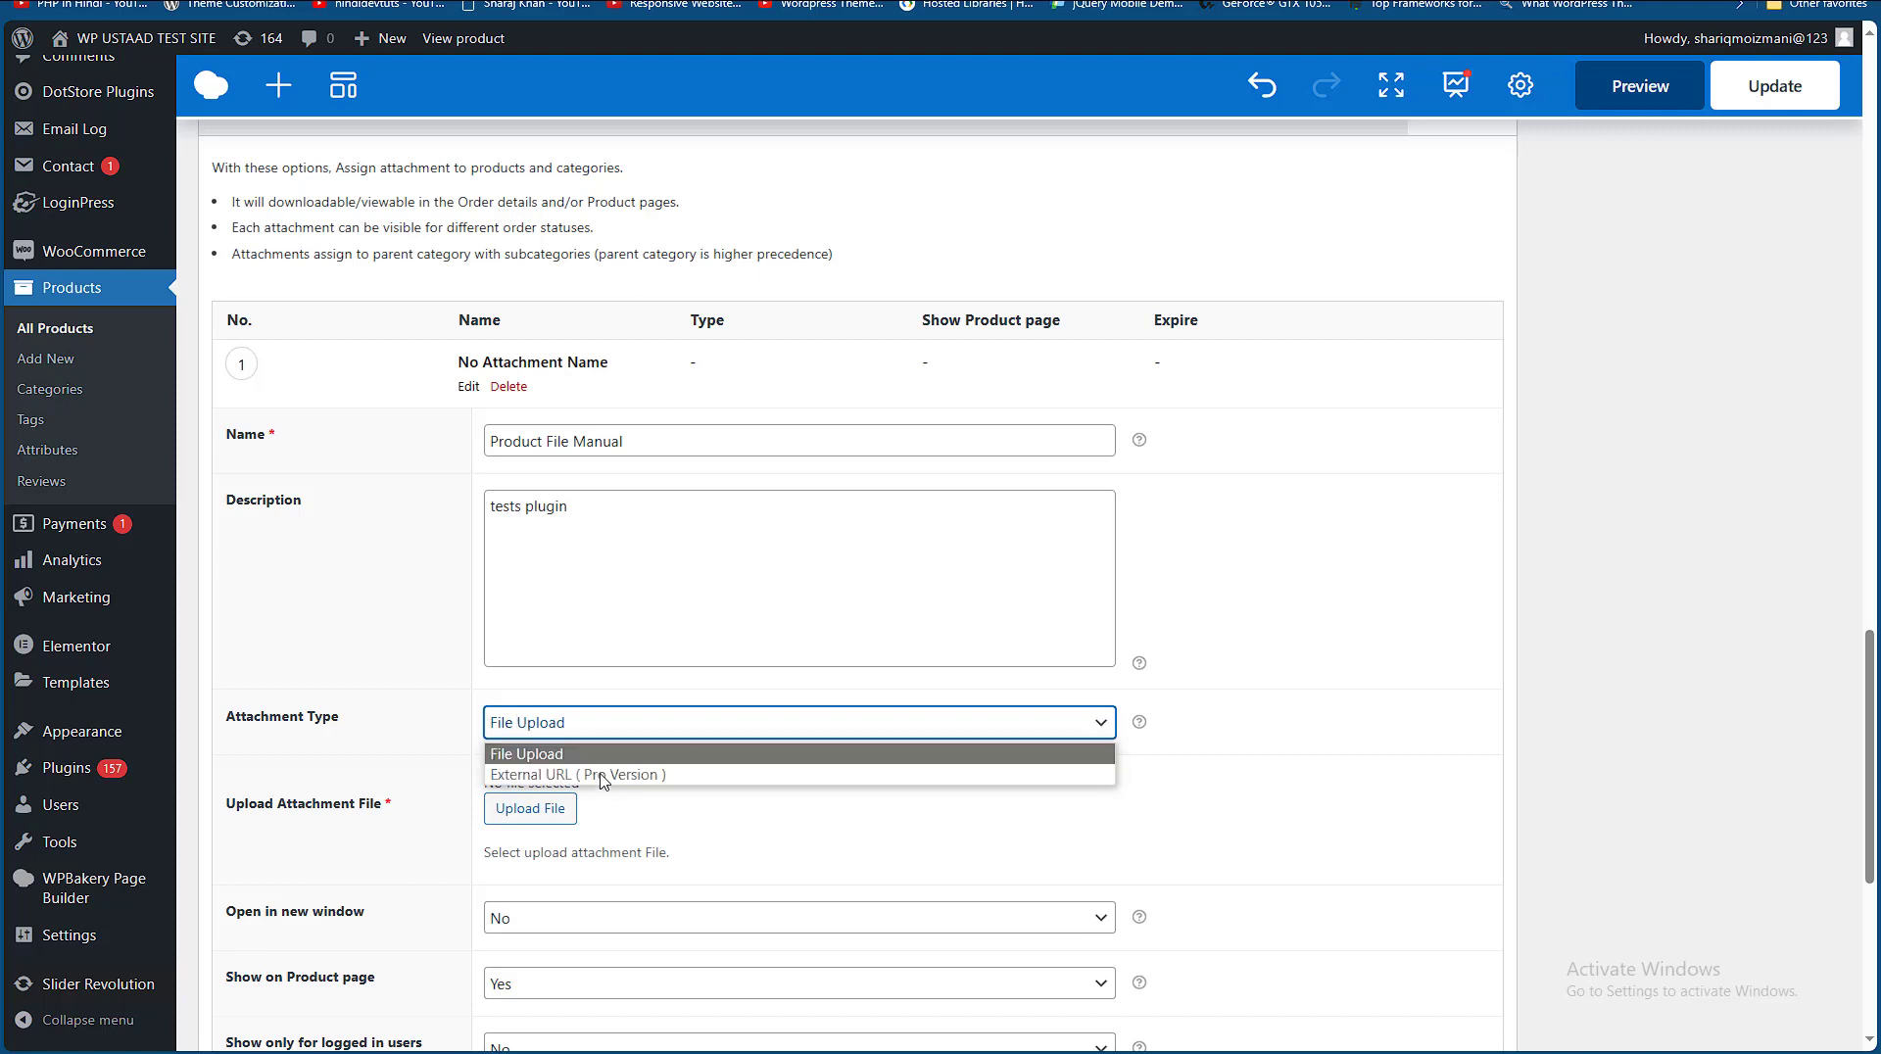
{"action": "left_click", "coordinate": [566, 732]}
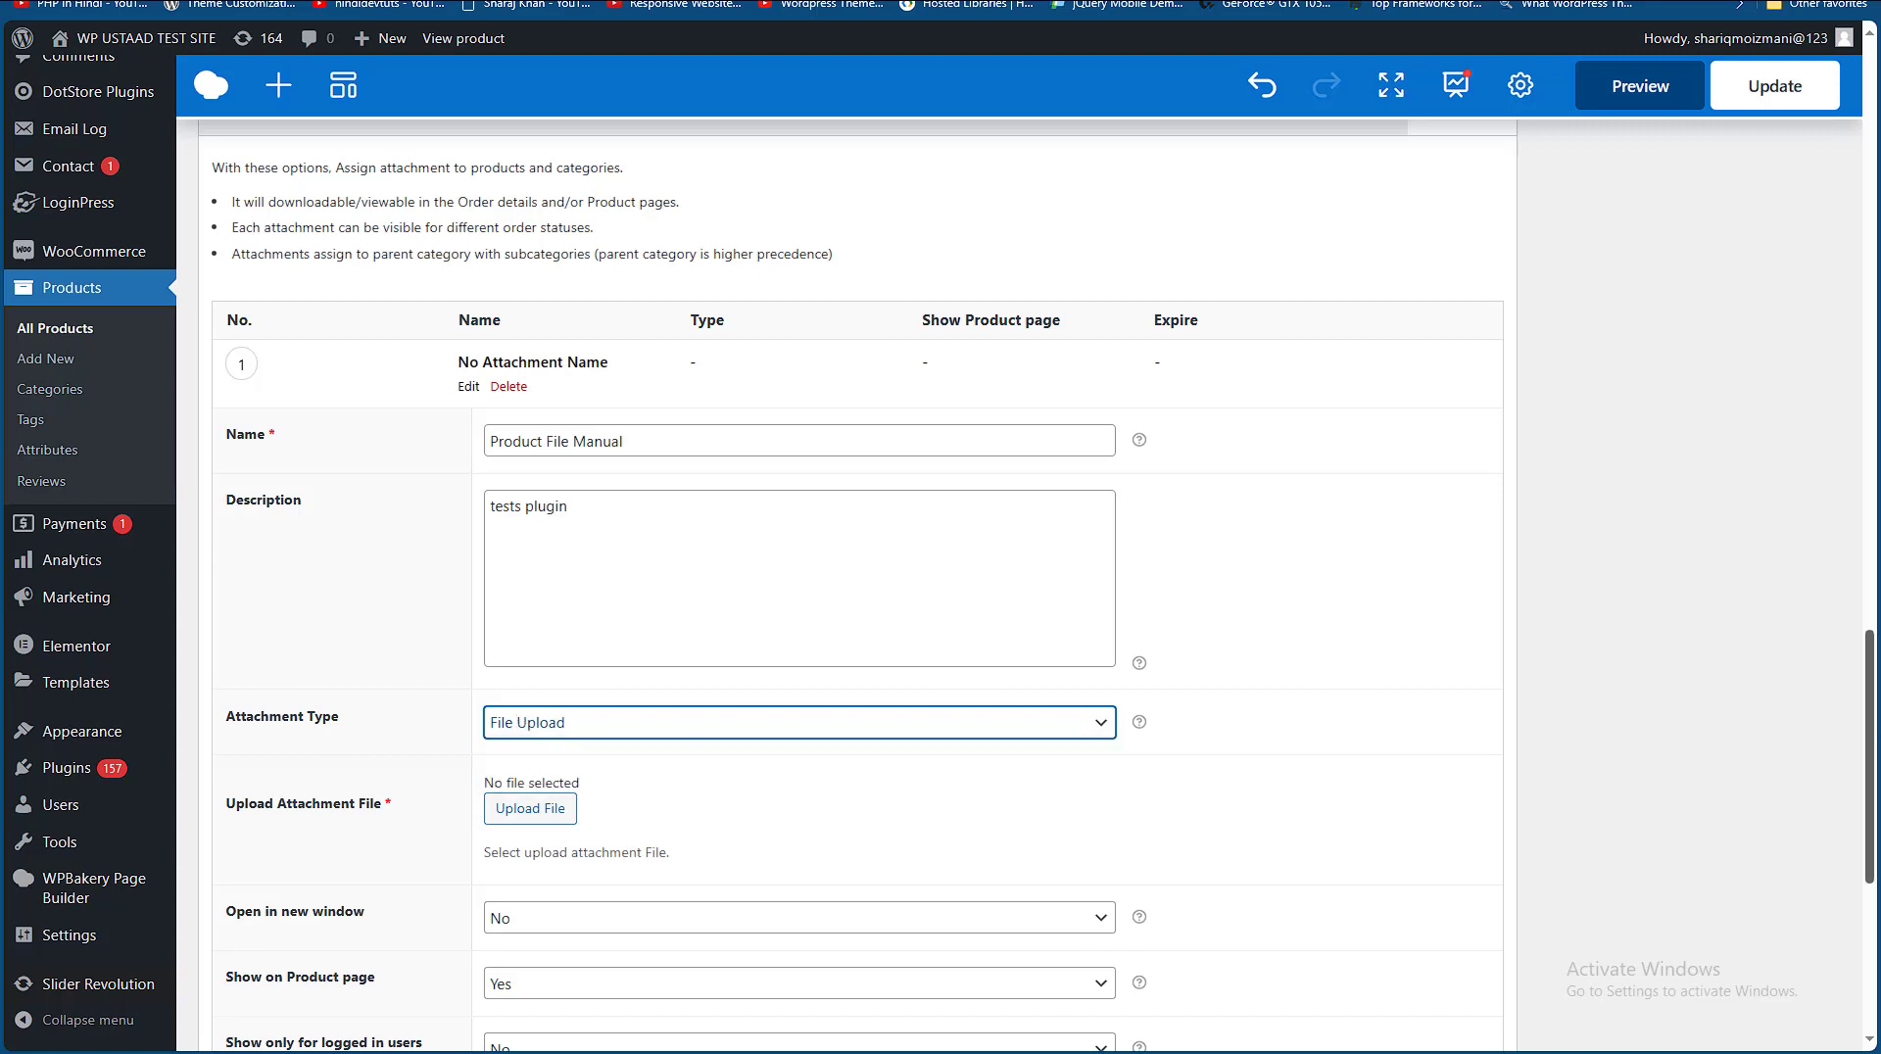
- Attach eDU-SMARTZ-Academic-ERP-Product-Overview.pdf from the media library as the upload file of the Product File Manual attachment
{"action": "scroll", "coordinate": [1181, 692], "scroll_direction": "down", "scroll_amount": 2}
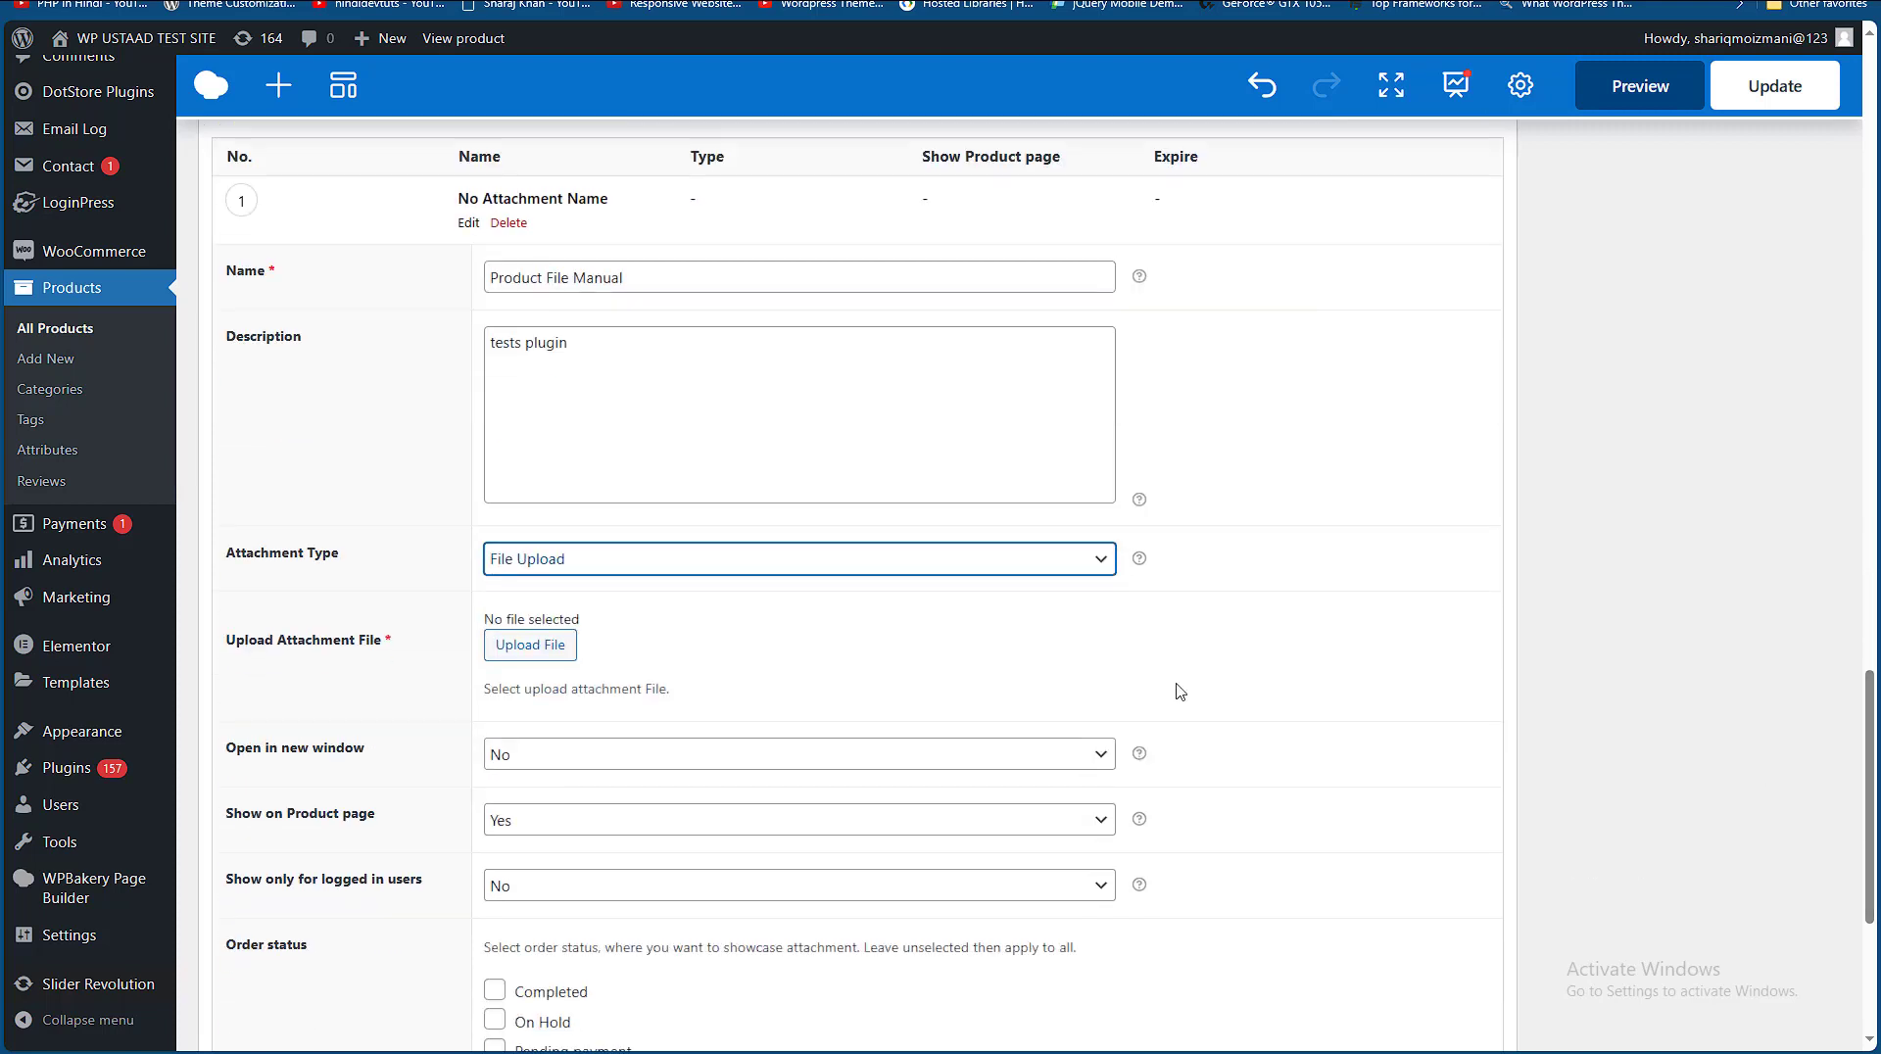
{"action": "left_click", "coordinate": [534, 650]}
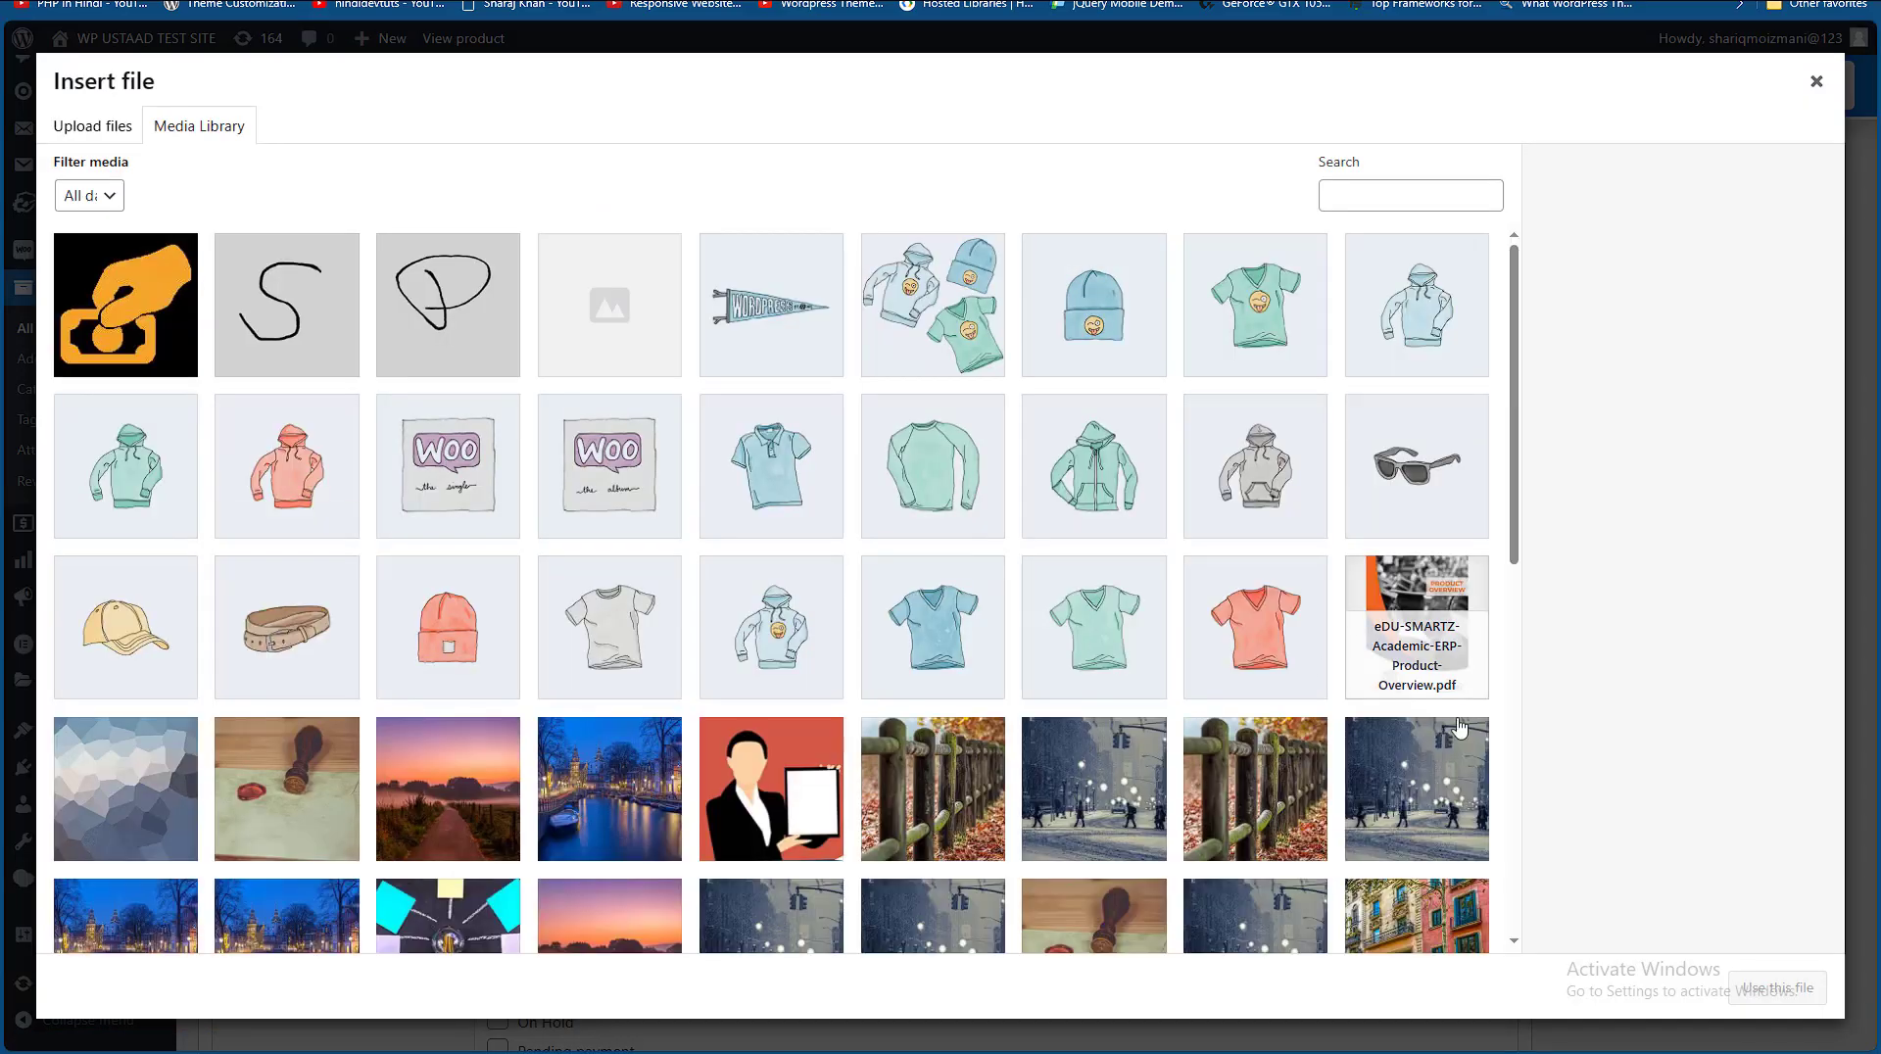
{"action": "left_click", "coordinate": [1426, 651]}
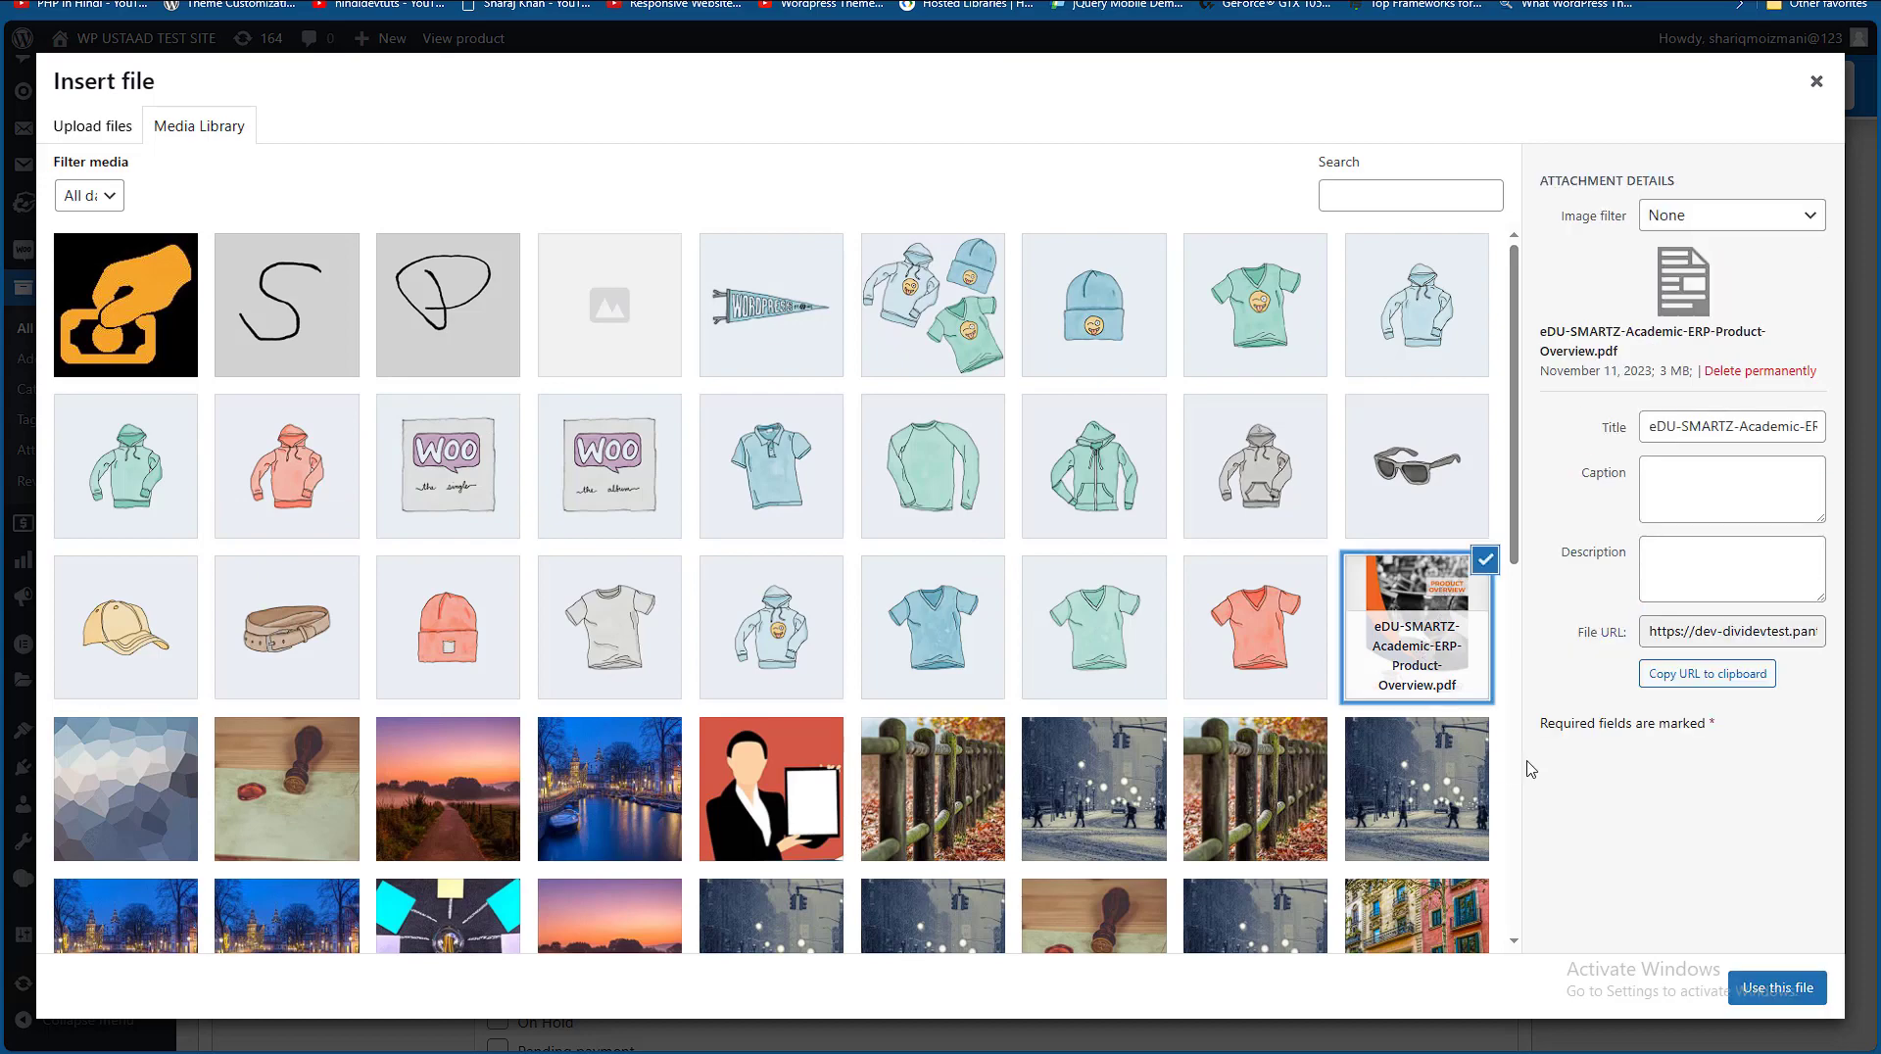
{"action": "scroll", "coordinate": [1417, 739], "scroll_direction": "down", "scroll_amount": 15}
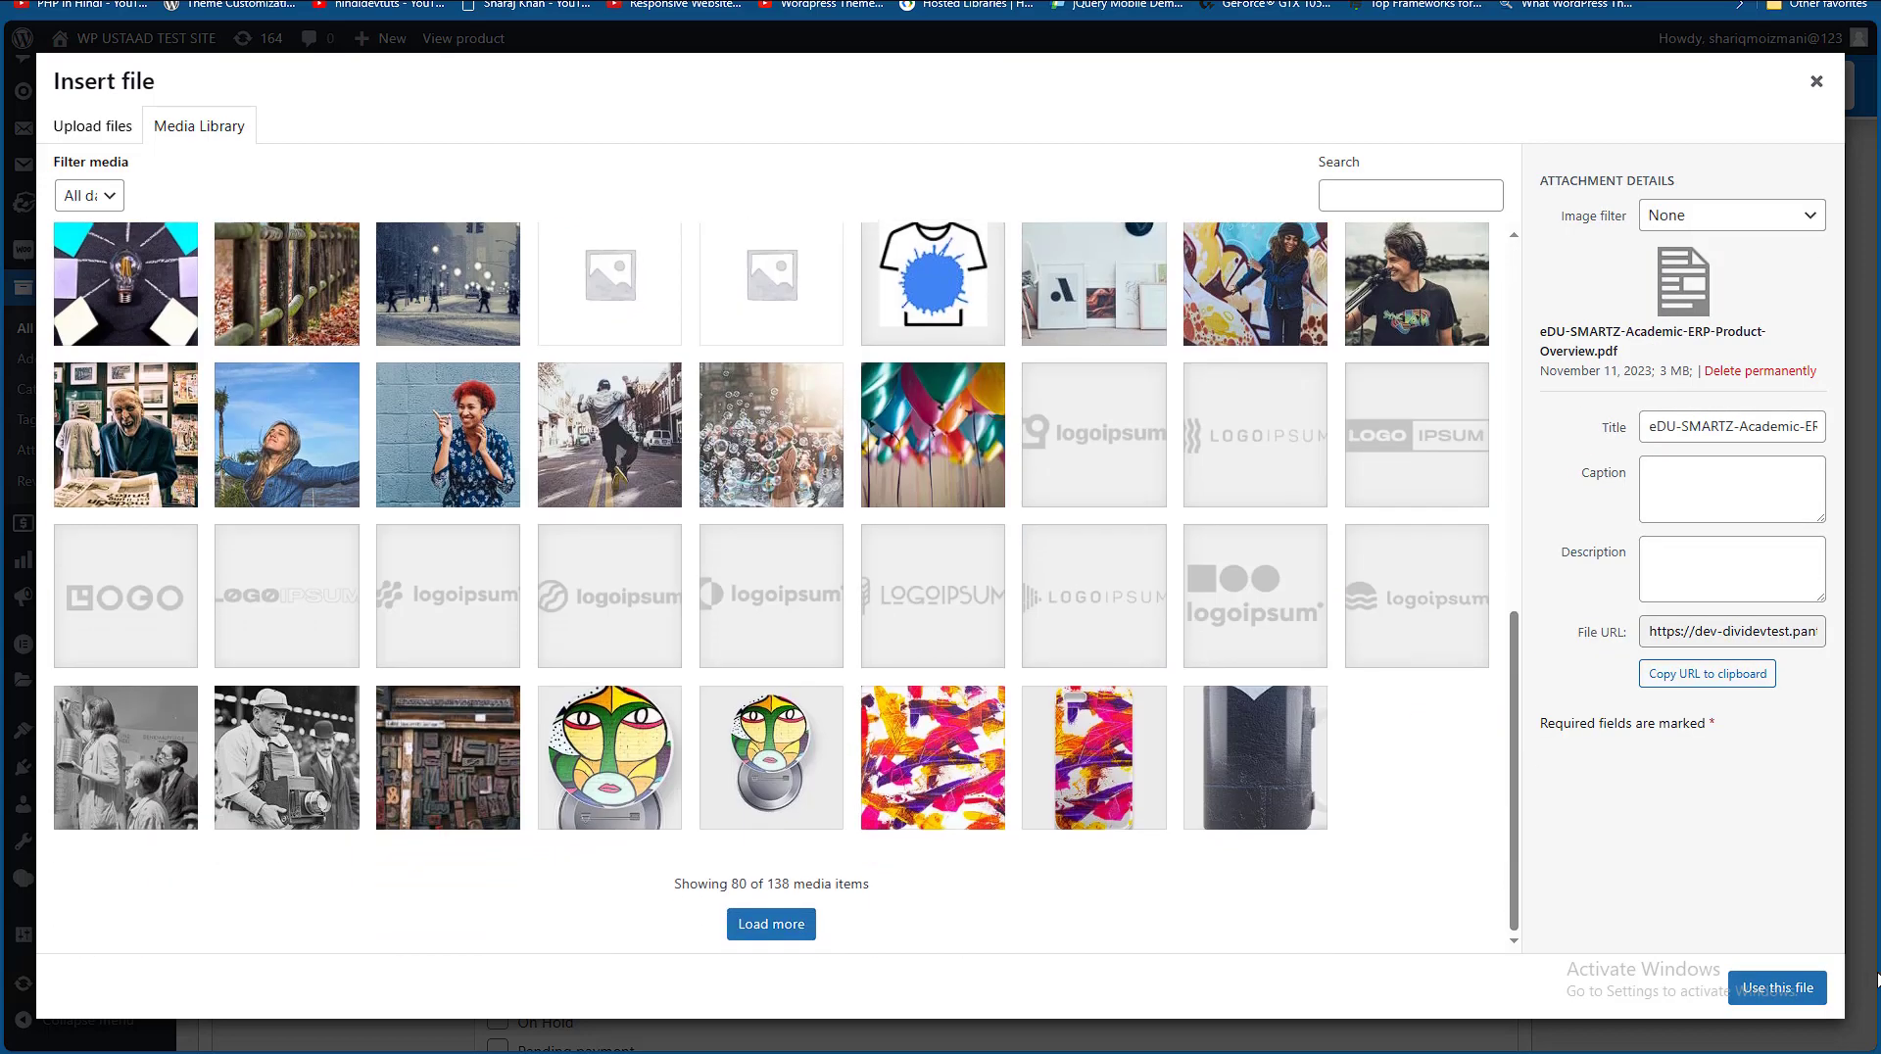
{"action": "left_click", "coordinate": [1778, 987]}
- Keep Open in new window at No and Show on Product page at Yes, and set Show only for logged in users to Yes
{"action": "scroll", "coordinate": [1861, 707], "scroll_direction": "down", "scroll_amount": 1}
{"action": "scroll", "coordinate": [510, 499], "scroll_direction": "down", "scroll_amount": 2}
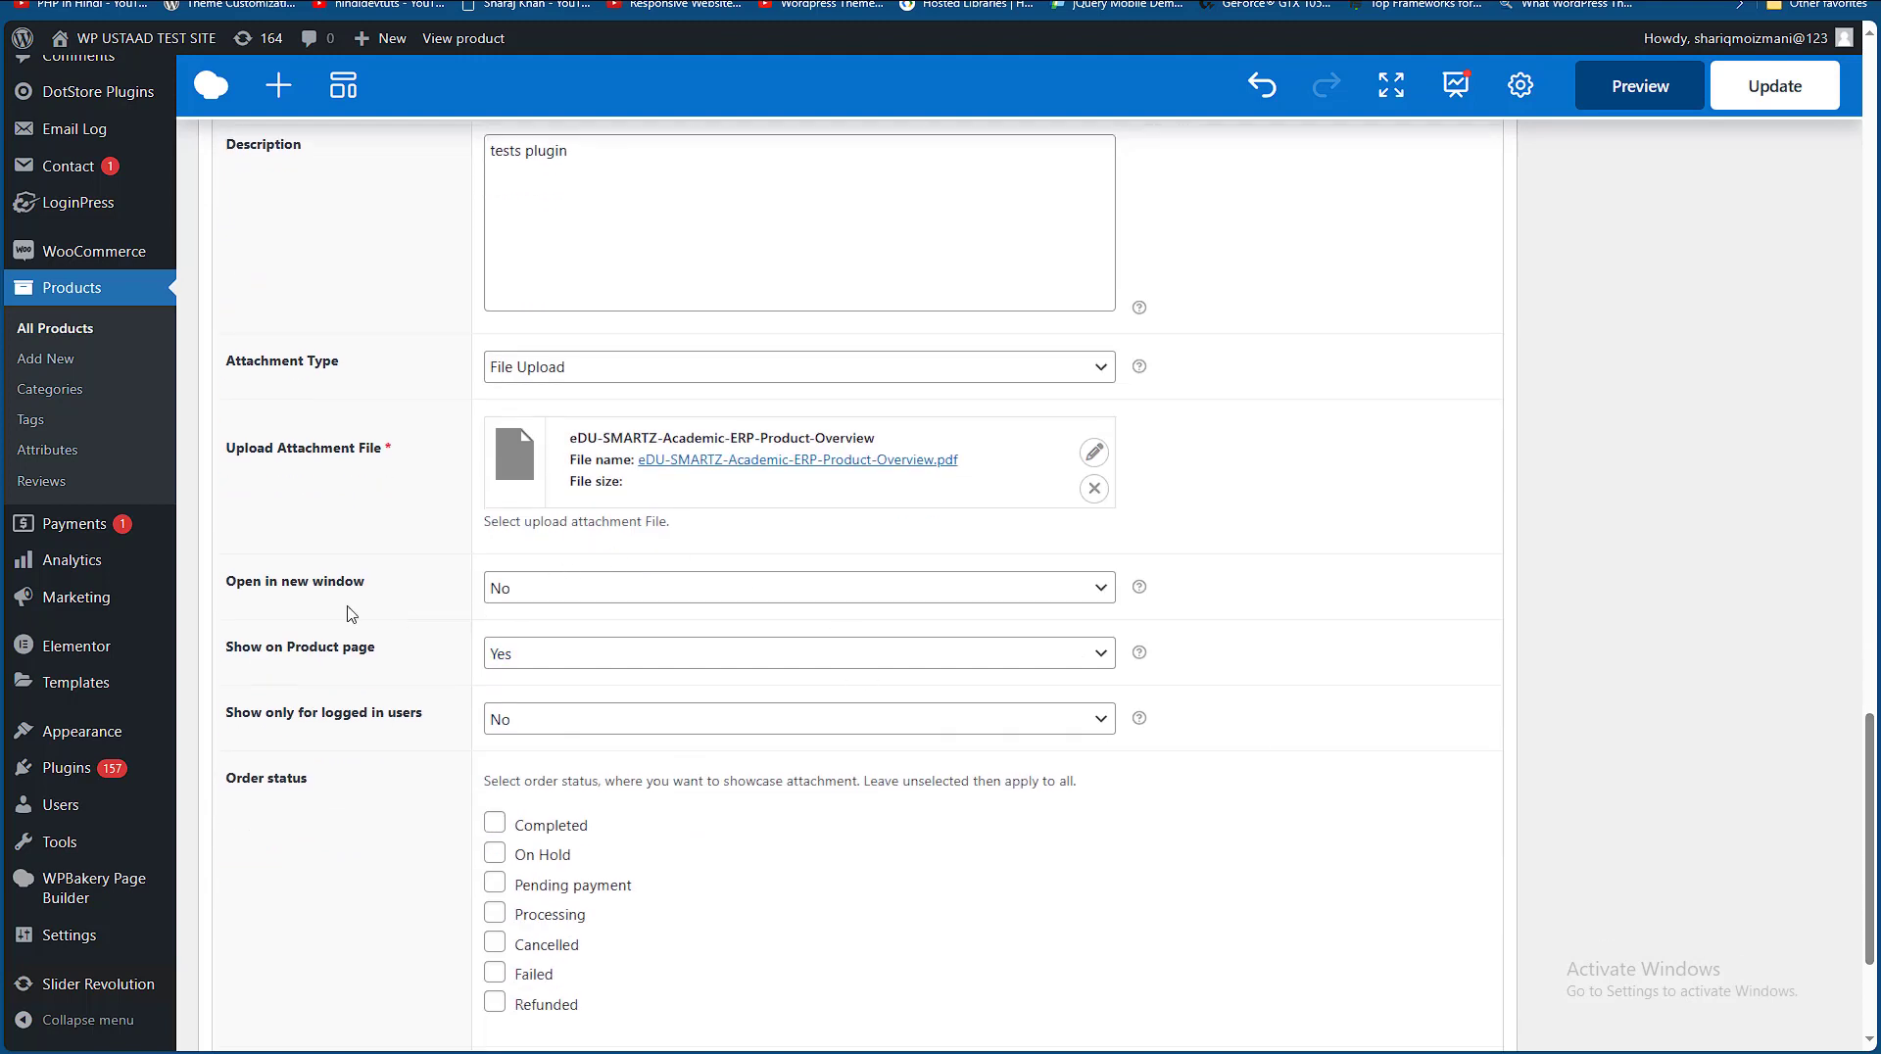
{"action": "left_click", "coordinate": [508, 594]}
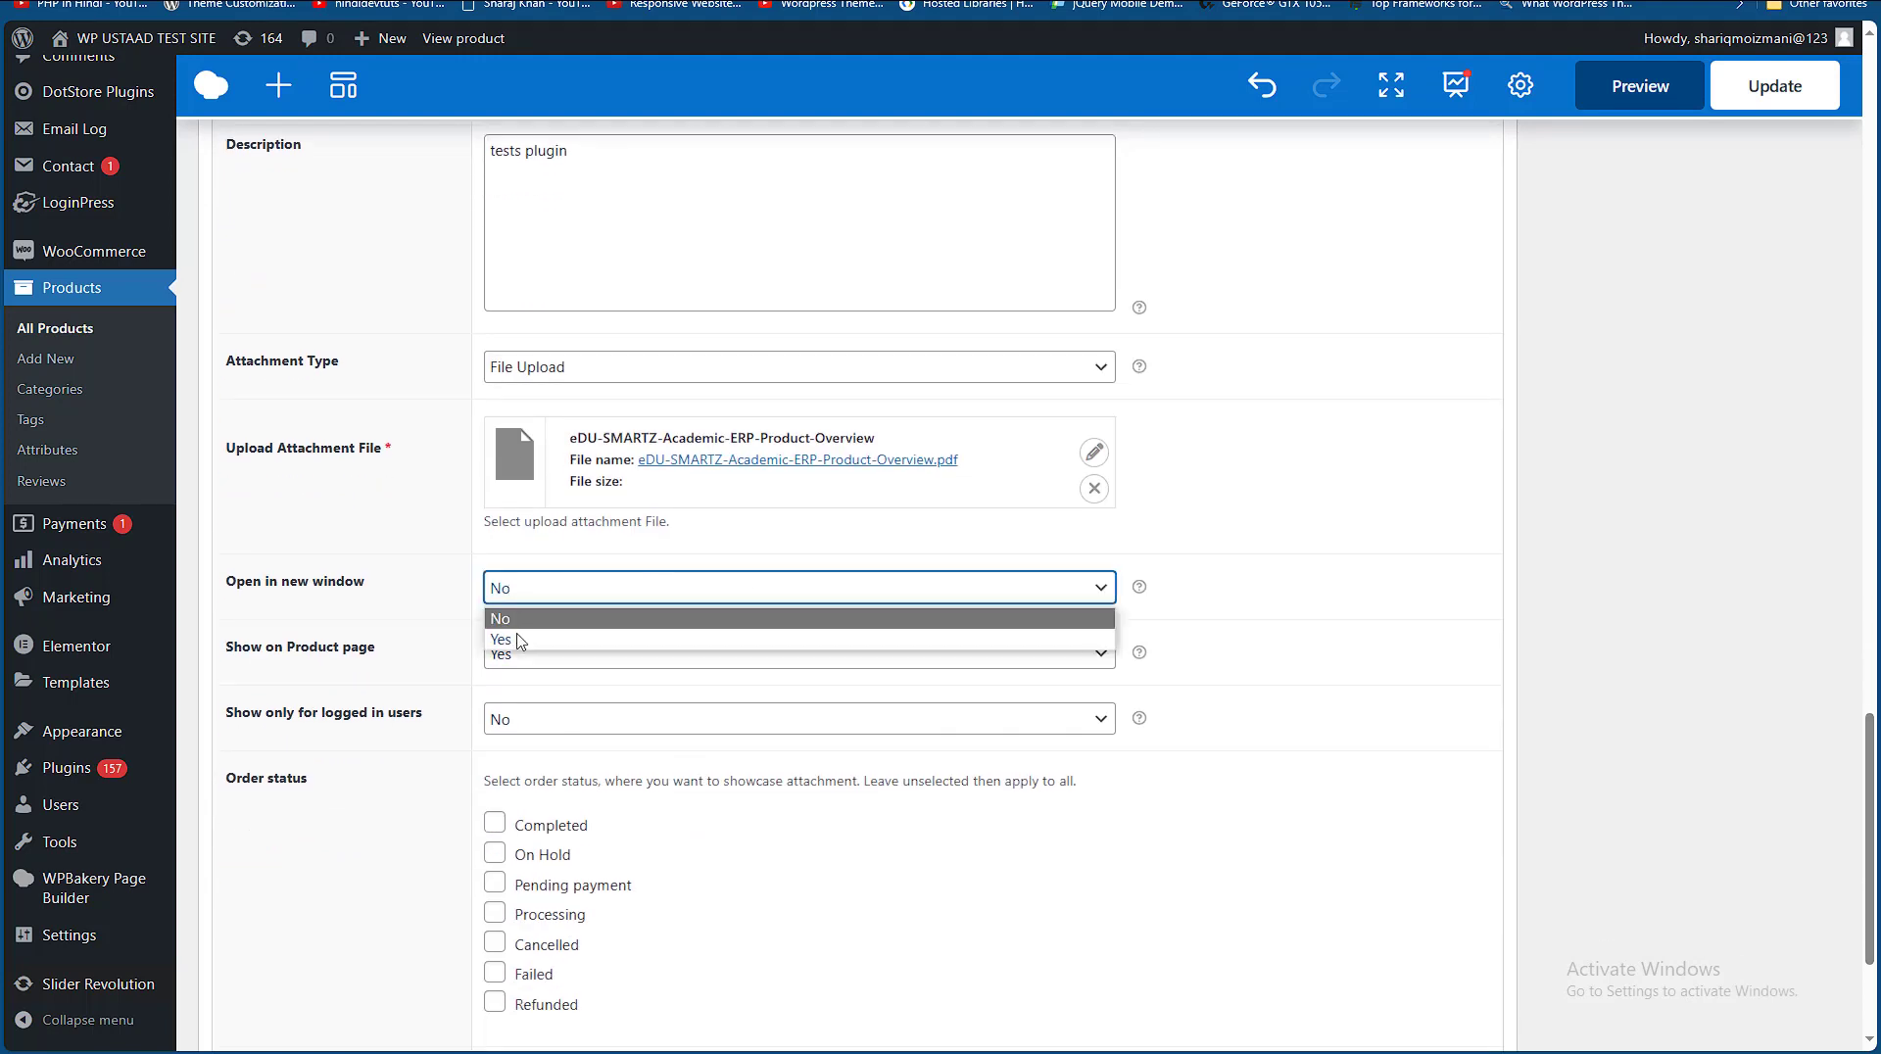
{"action": "left_click", "coordinate": [1393, 711]}
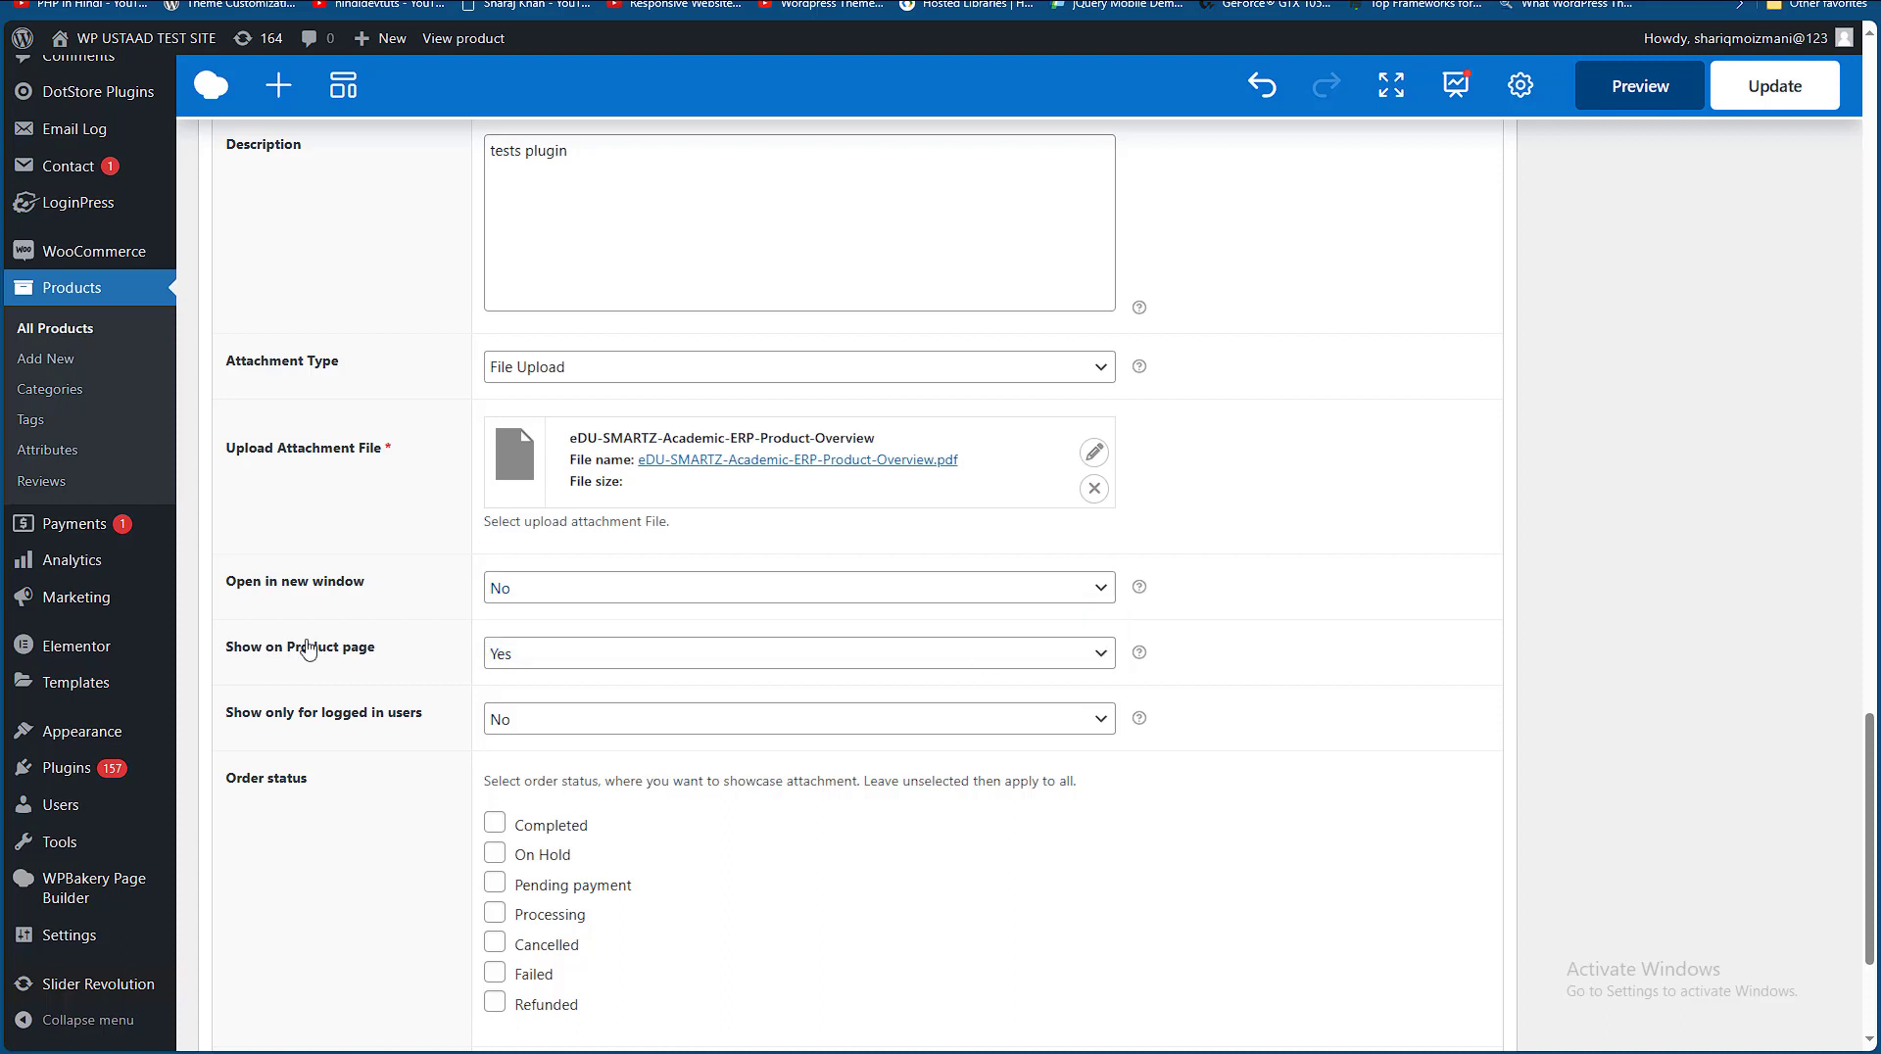
{"action": "left_click", "coordinate": [536, 652]}
{"action": "left_click", "coordinate": [534, 718]}
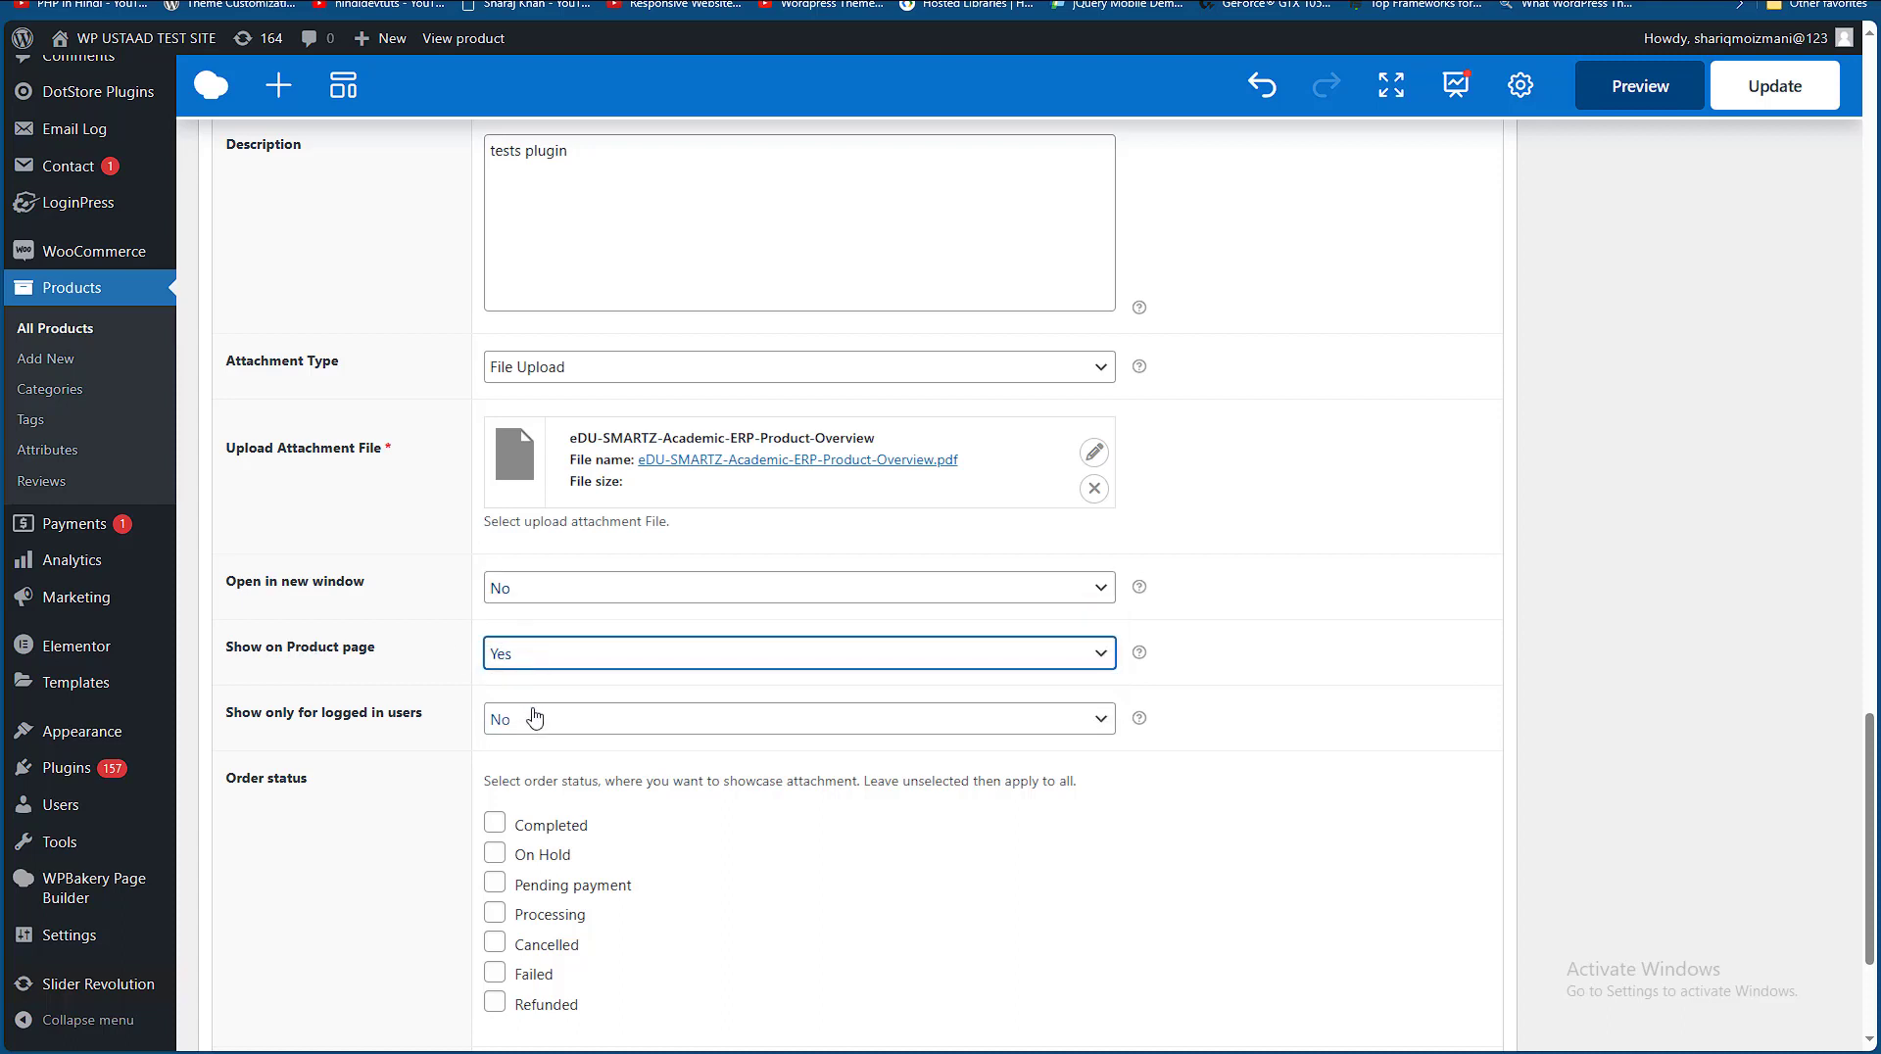
{"action": "left_click", "coordinate": [529, 729]}
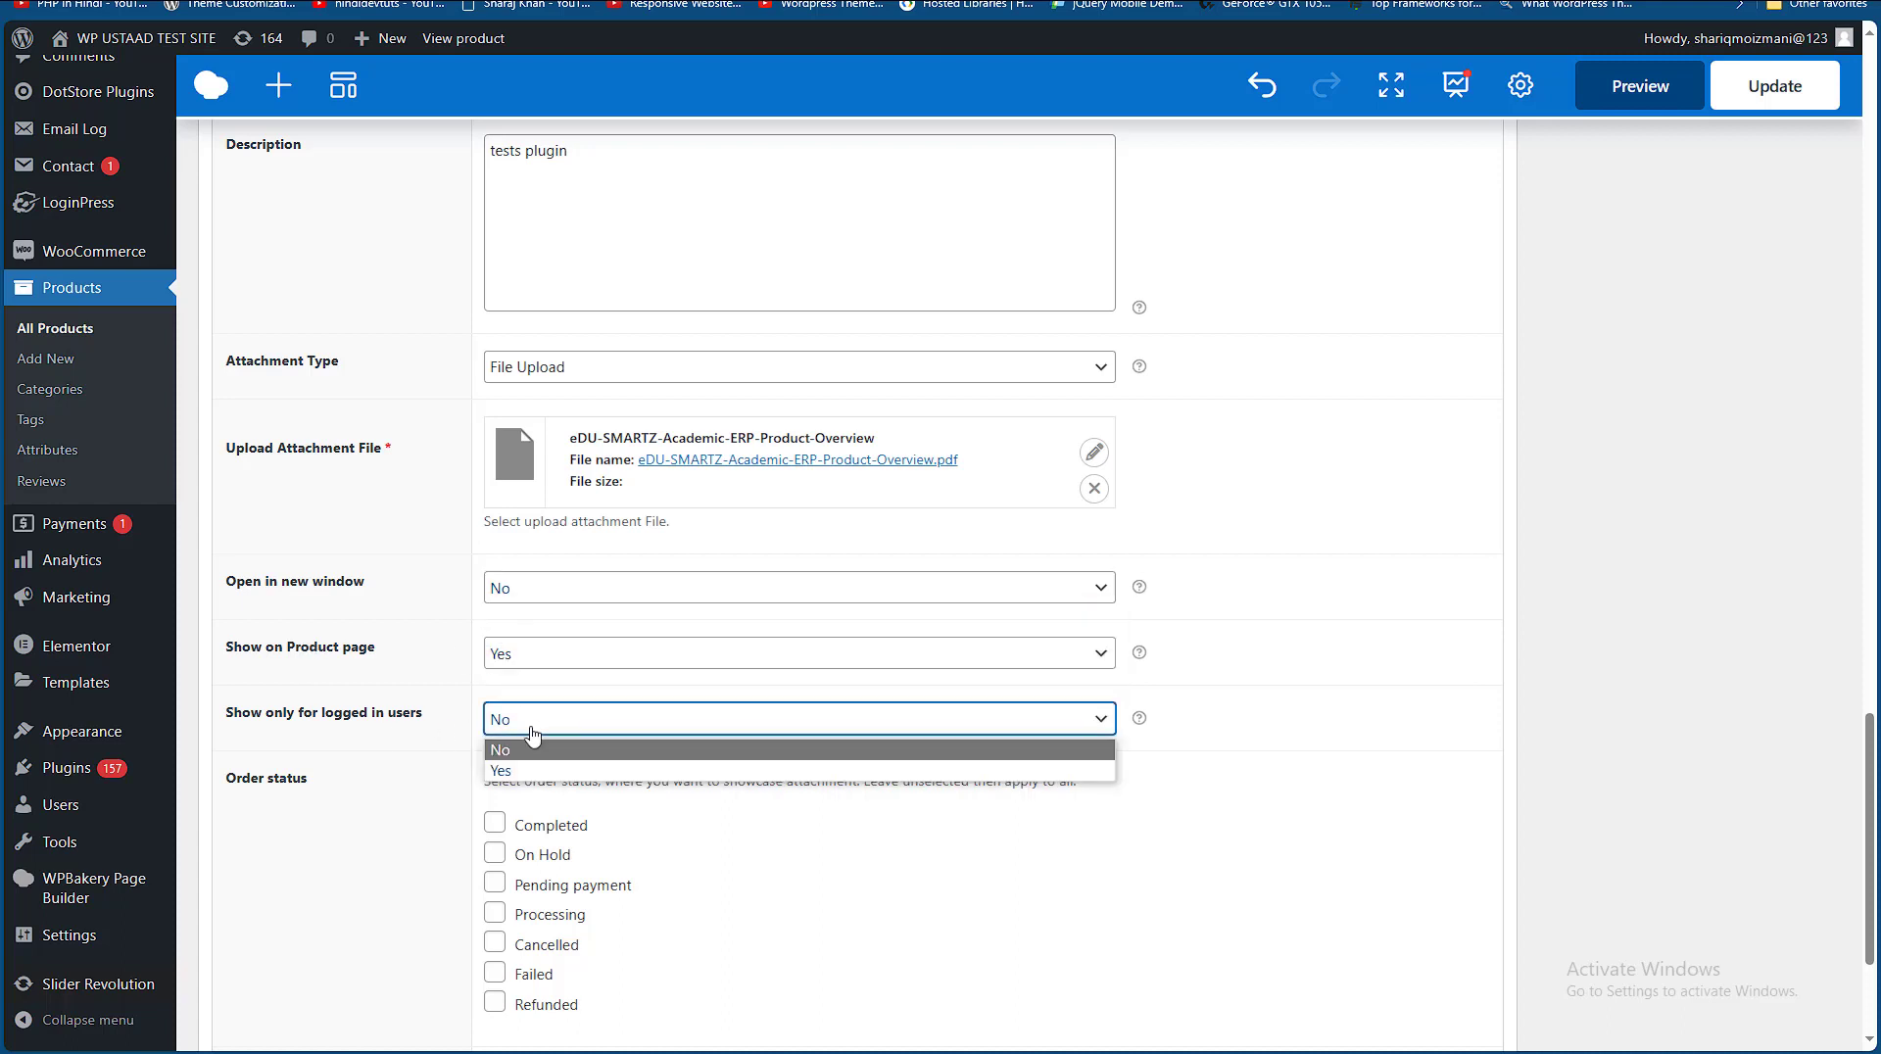
{"action": "left_click", "coordinate": [518, 752]}
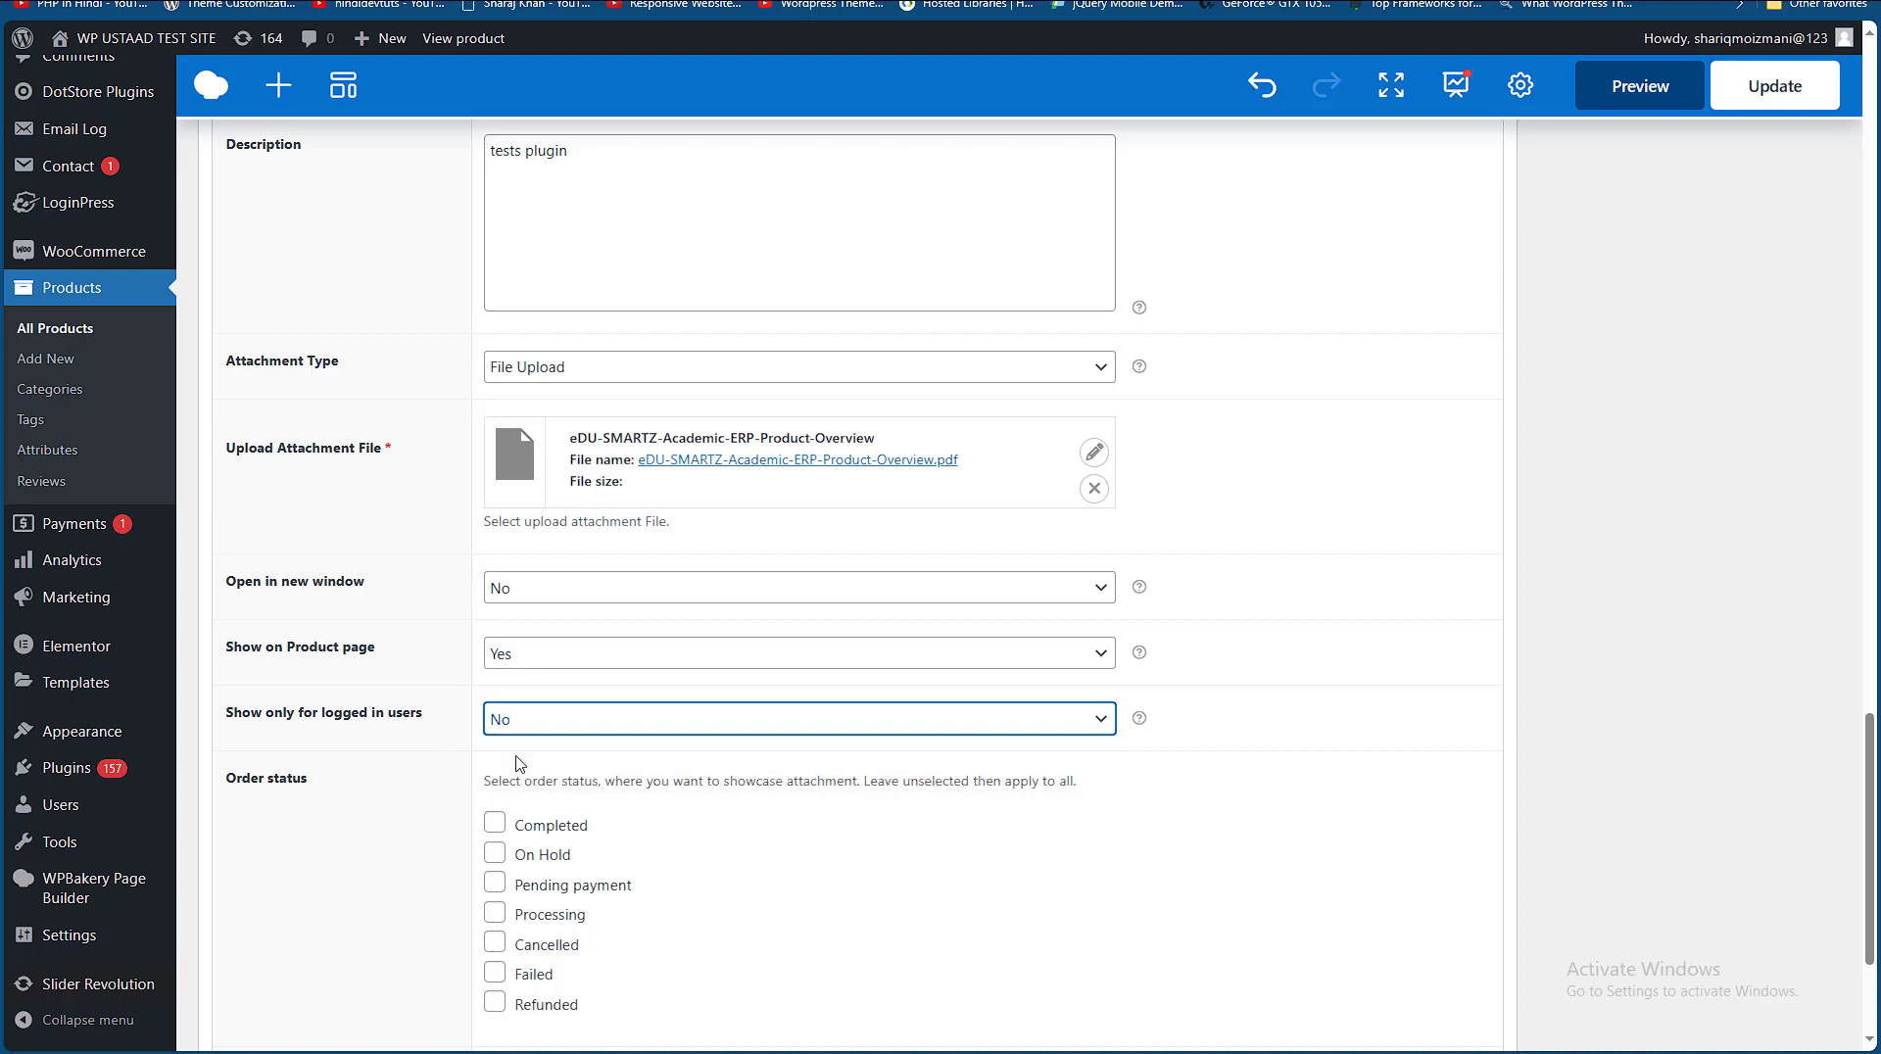
{"action": "left_click", "coordinate": [539, 723]}
{"action": "left_click", "coordinate": [529, 770]}
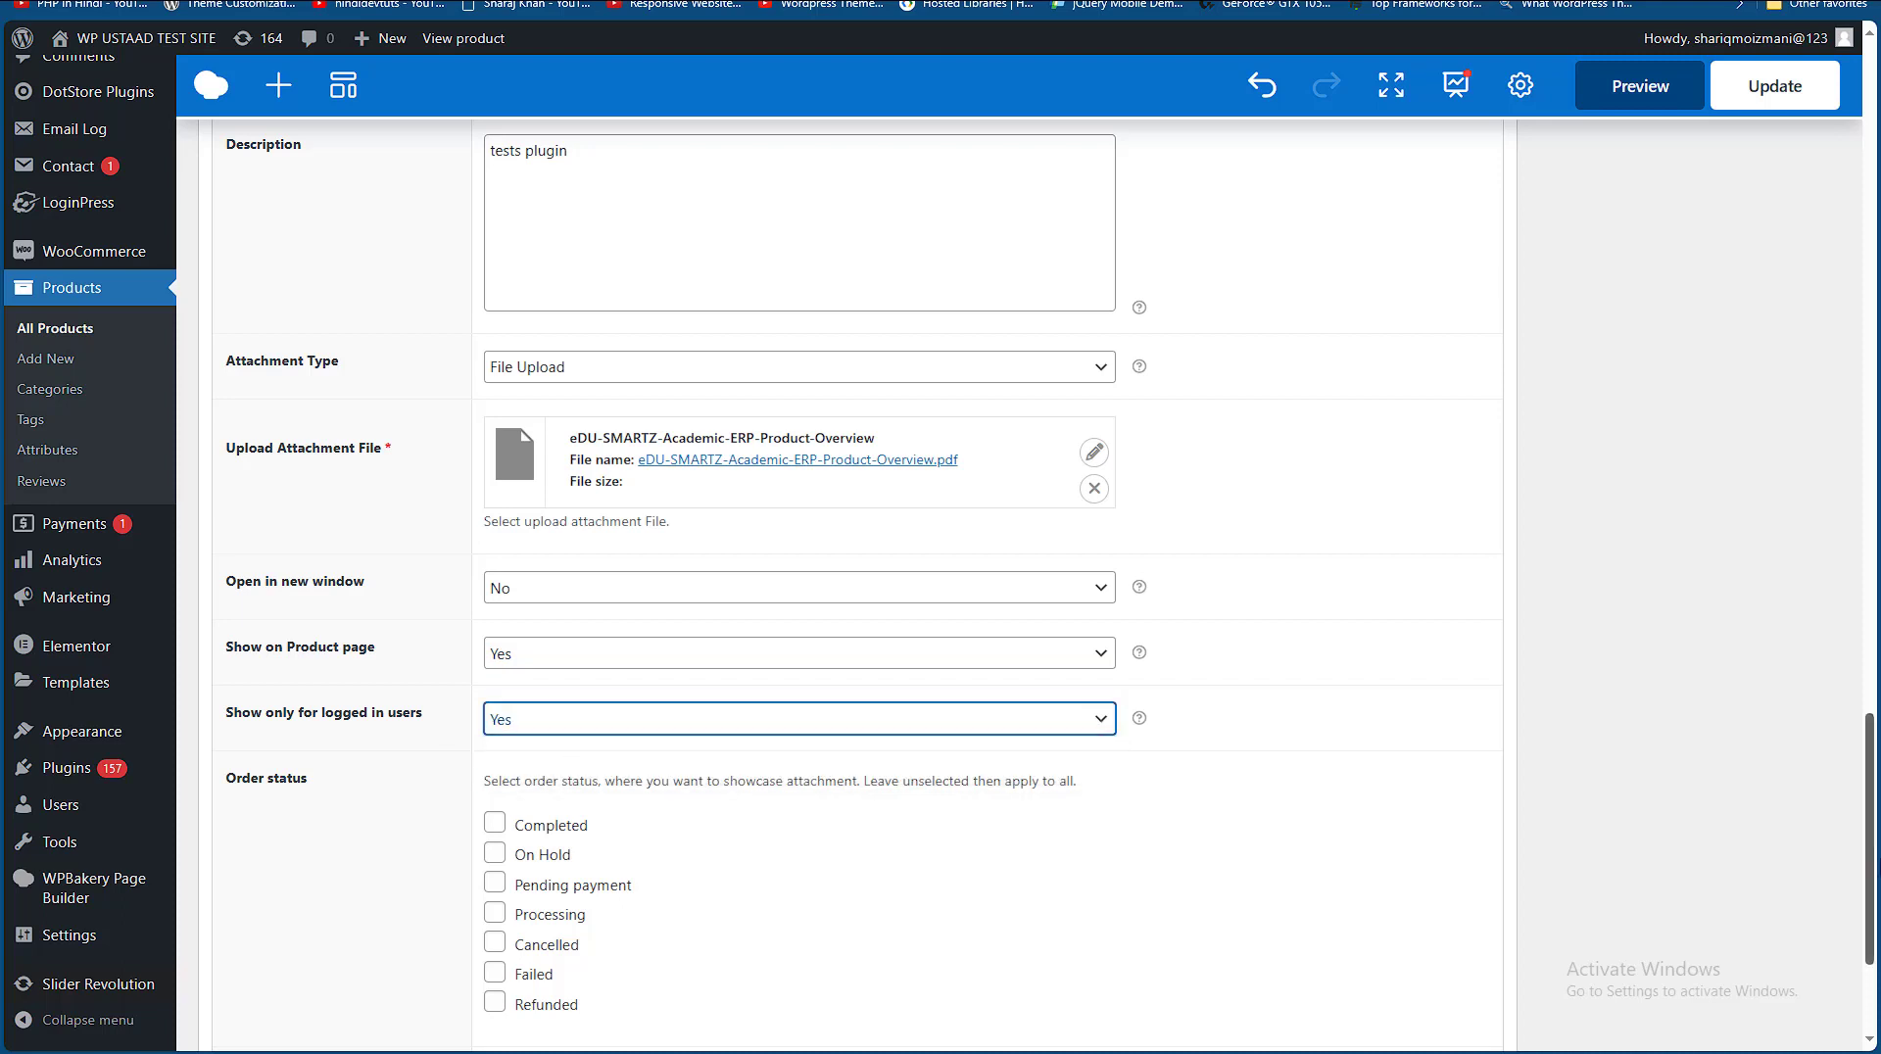
- Enable the attachment for the order statuses Completed, On Hold, Pending payment, Processing, Cancelled and Refunded
{"action": "scroll", "coordinate": [1621, 861], "scroll_direction": "down", "scroll_amount": 3}
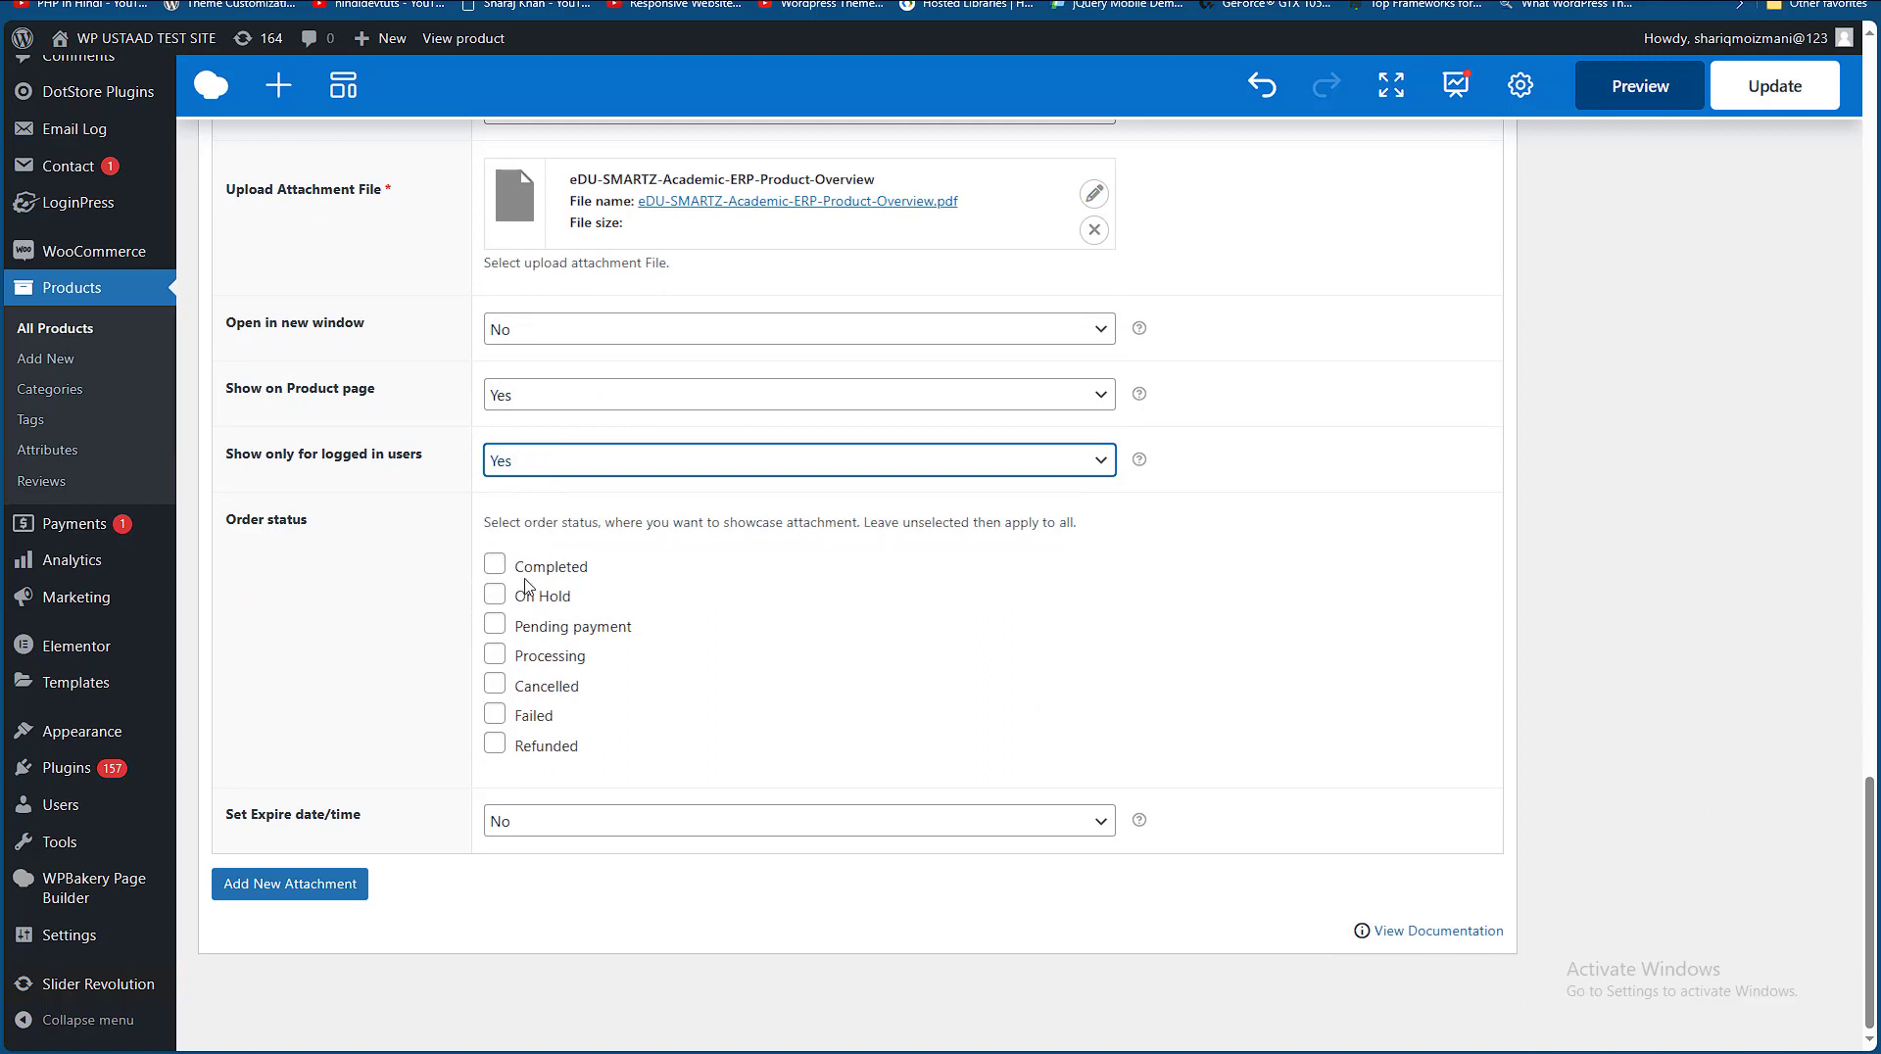
{"action": "left_click", "coordinate": [494, 565]}
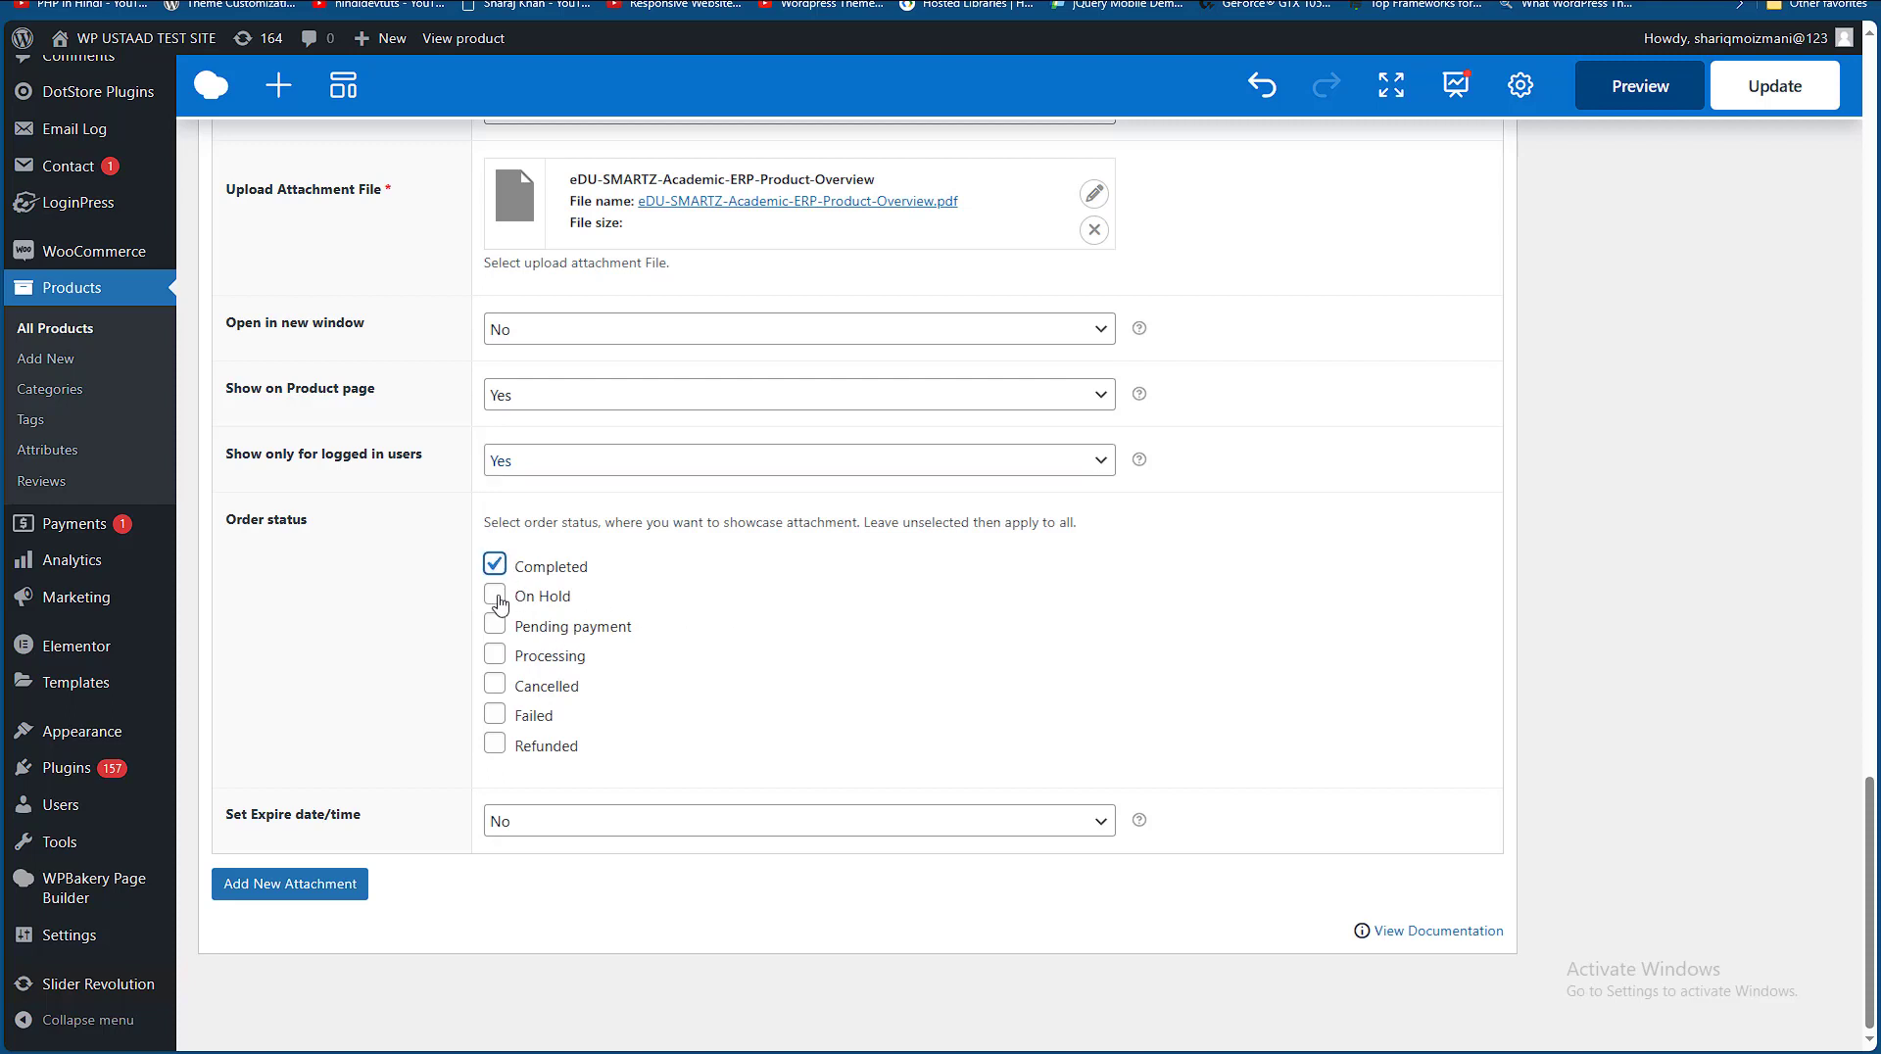
{"action": "left_click", "coordinate": [495, 595]}
{"action": "left_click", "coordinate": [495, 624]}
{"action": "left_click", "coordinate": [498, 690]}
{"action": "left_click", "coordinate": [494, 743]}
- Try Specific Date as the attachment's expiry option, and return Set Expire date/time to No
{"action": "left_click", "coordinate": [514, 834]}
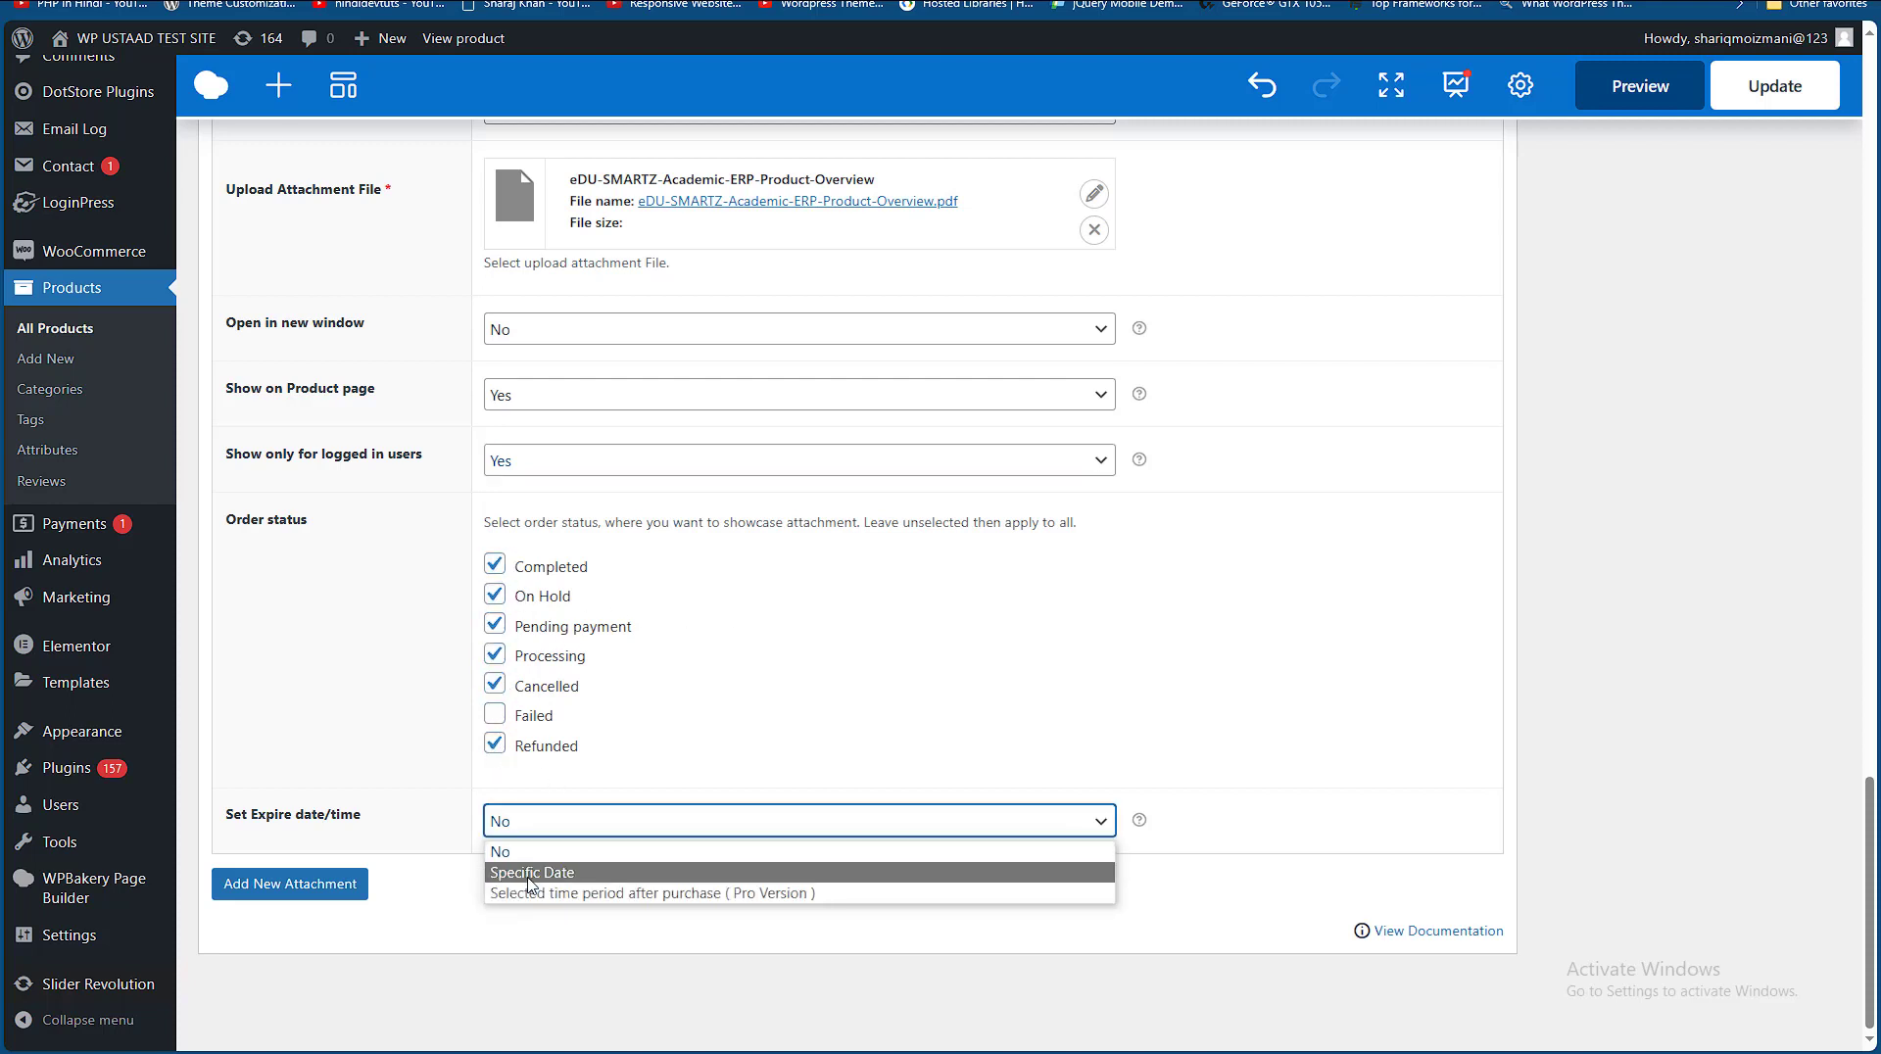
{"action": "left_click", "coordinate": [531, 873]}
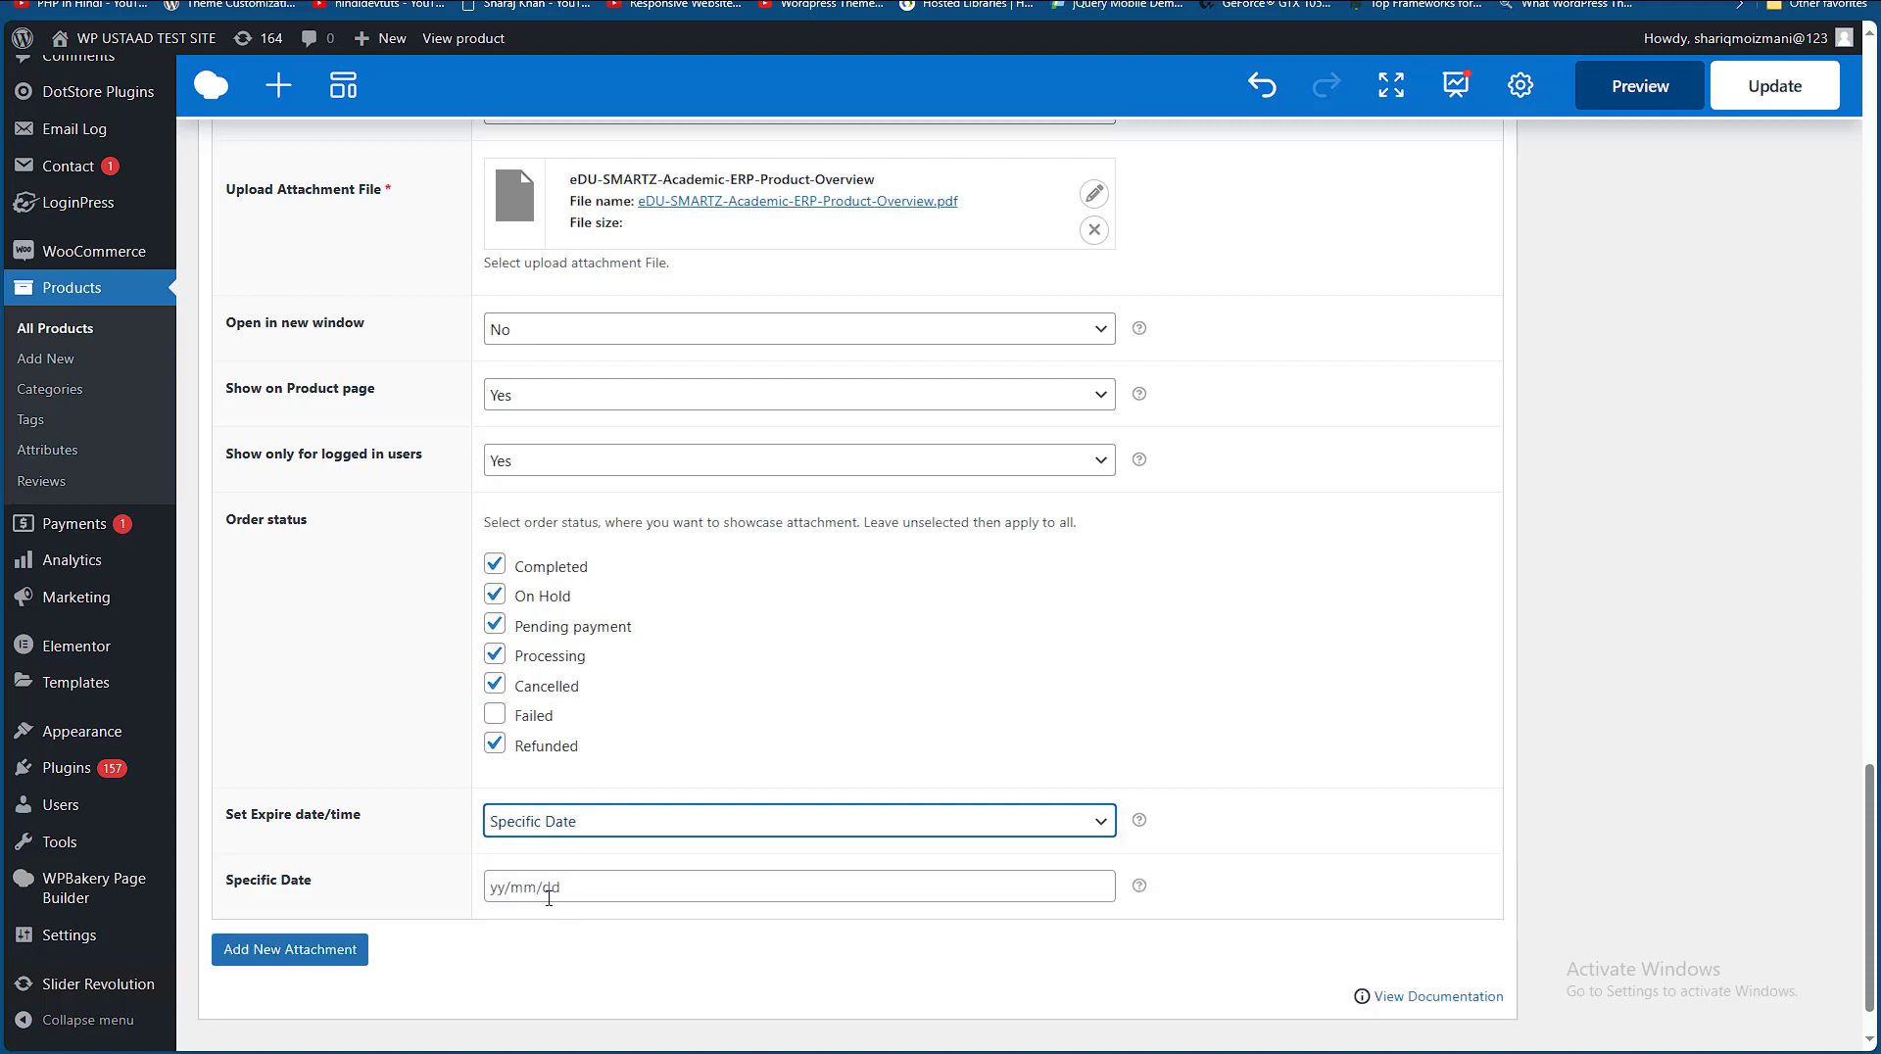
{"action": "left_click", "coordinate": [549, 897]}
{"action": "left_click", "coordinate": [974, 739]}
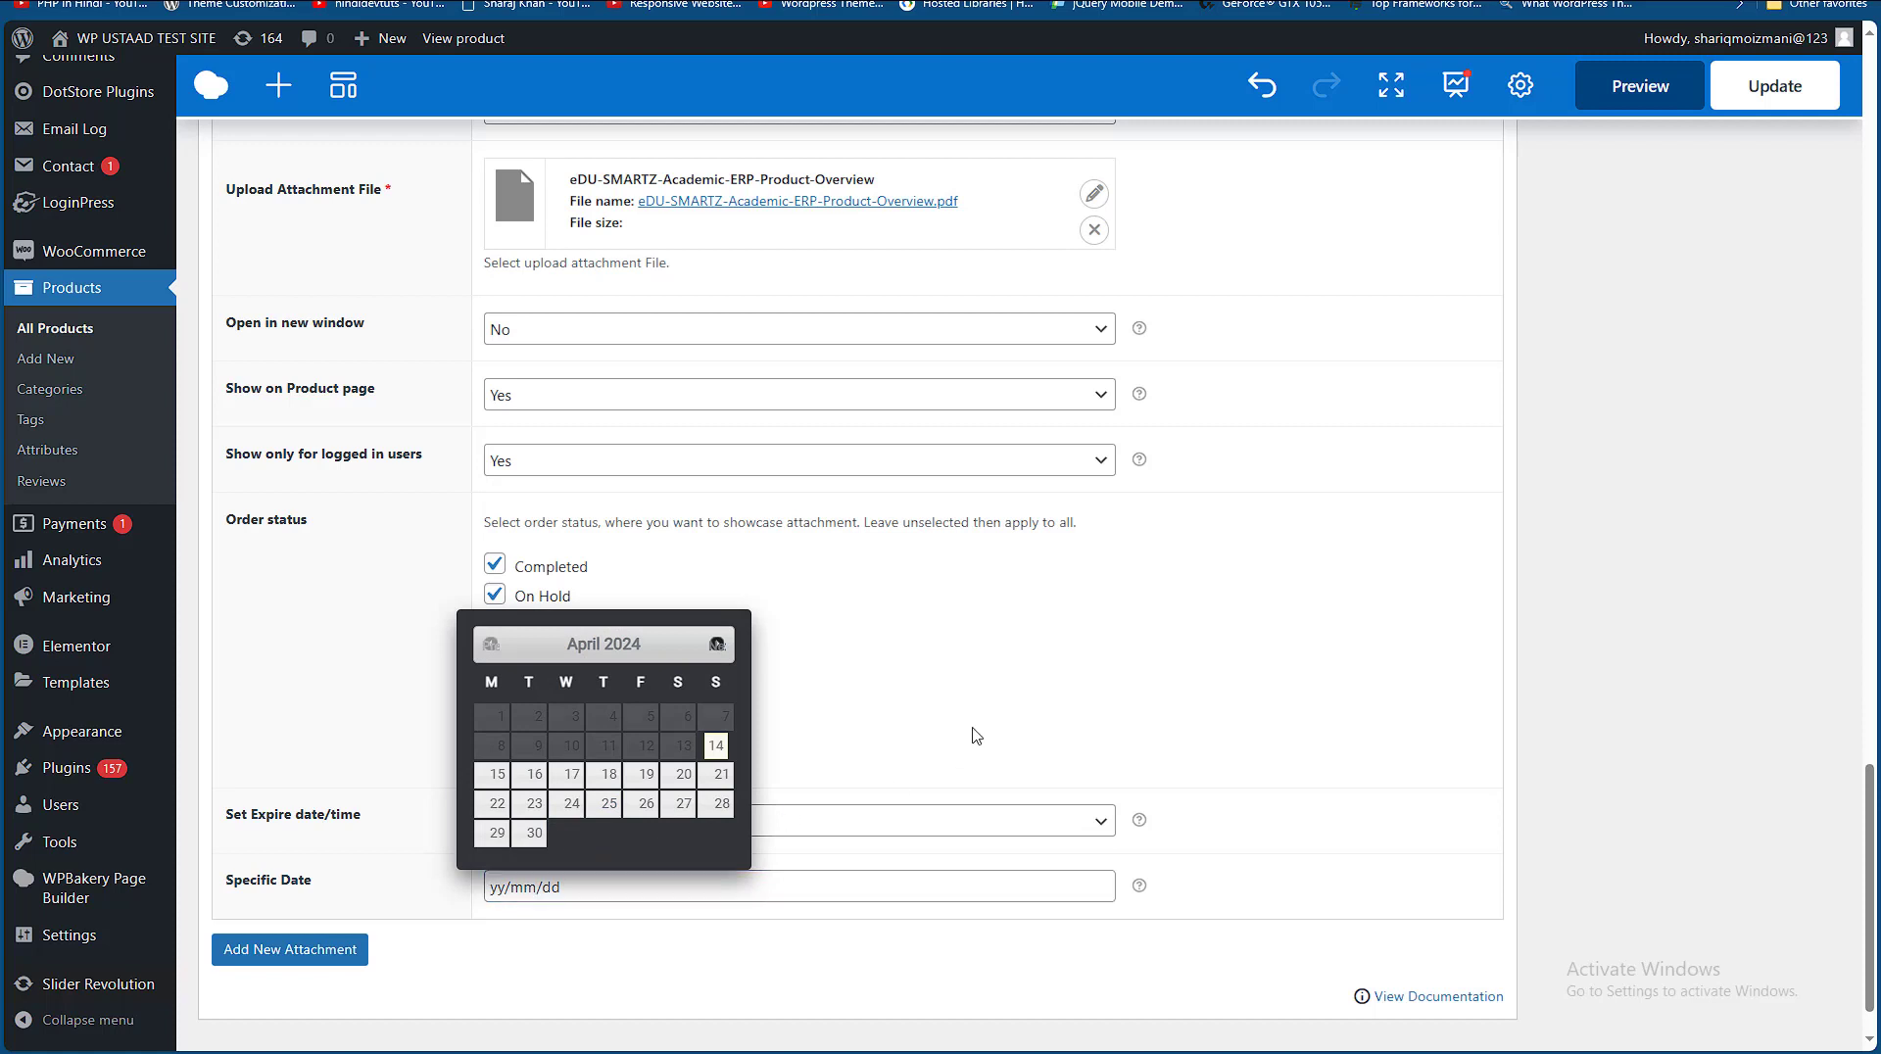
{"action": "left_click", "coordinate": [557, 823]}
{"action": "left_click", "coordinate": [546, 854]}
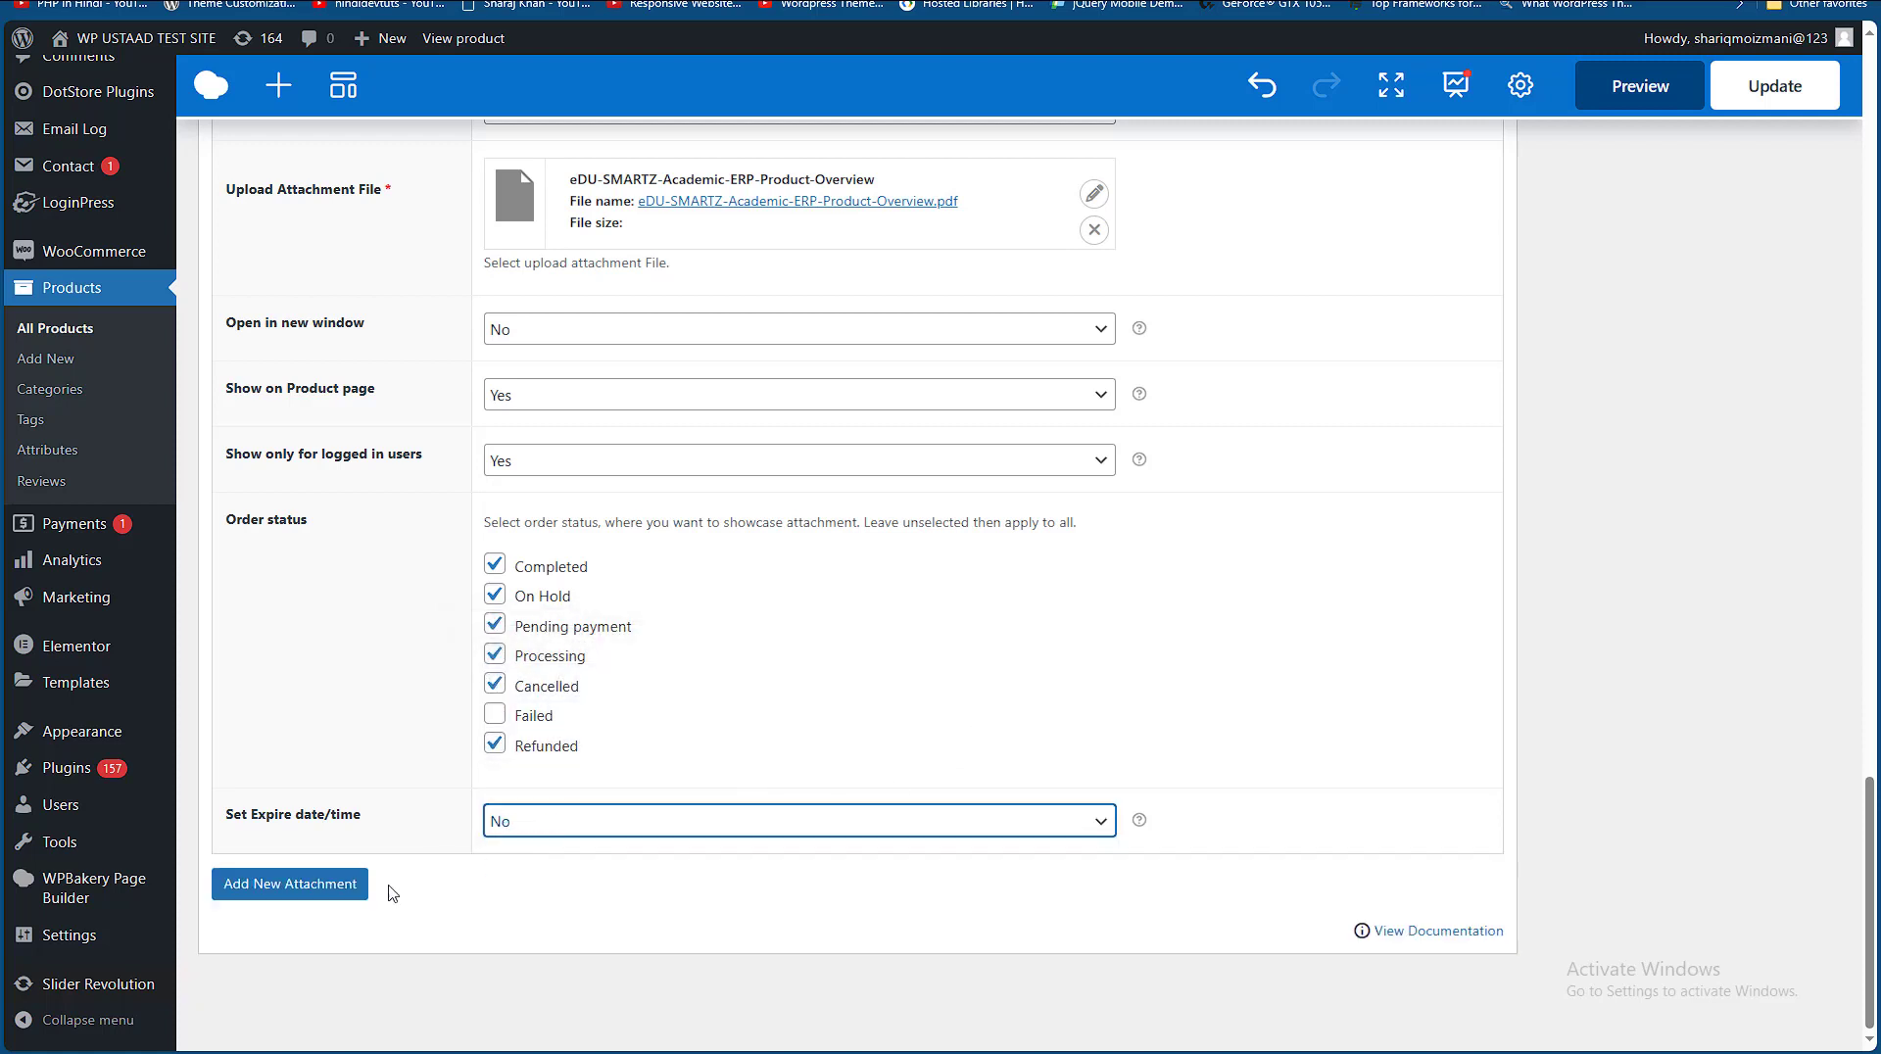
- Add a second empty attachment entry to the product and delete it again
{"action": "left_click", "coordinate": [297, 893]}
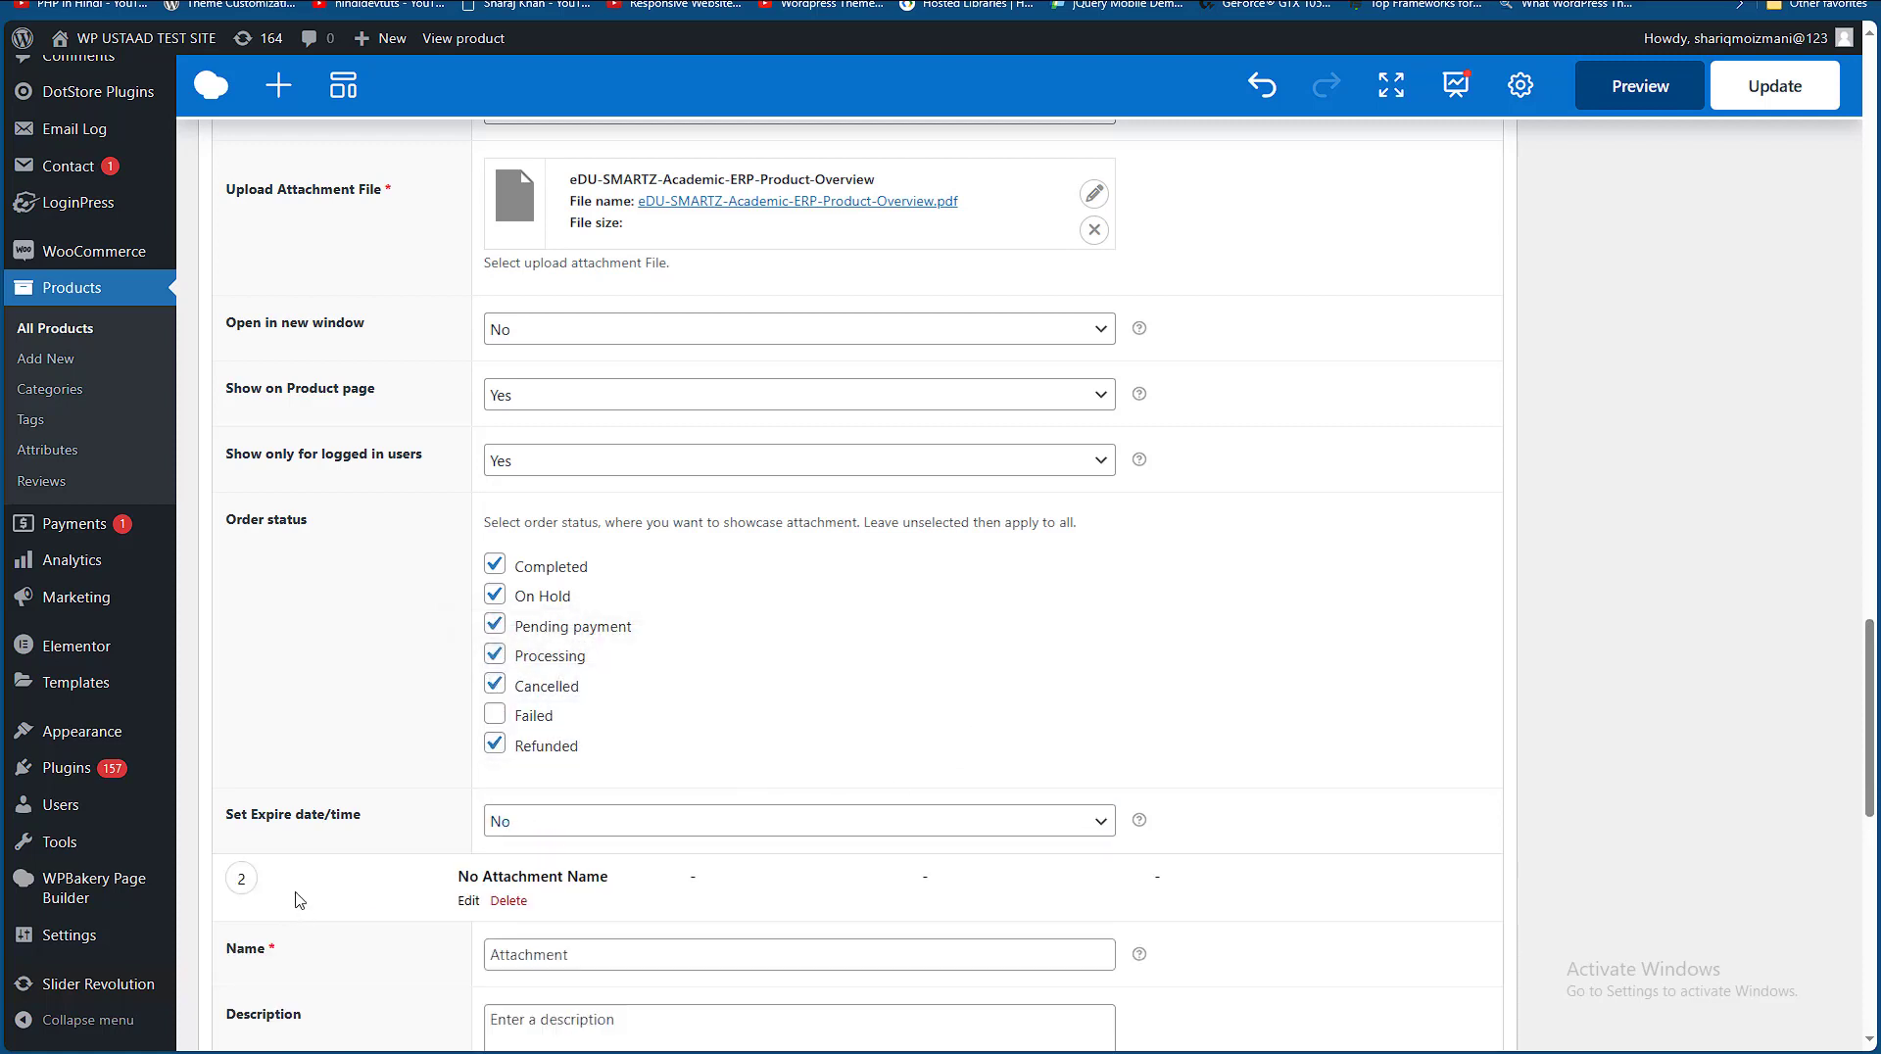
{"action": "left_click", "coordinate": [509, 899]}
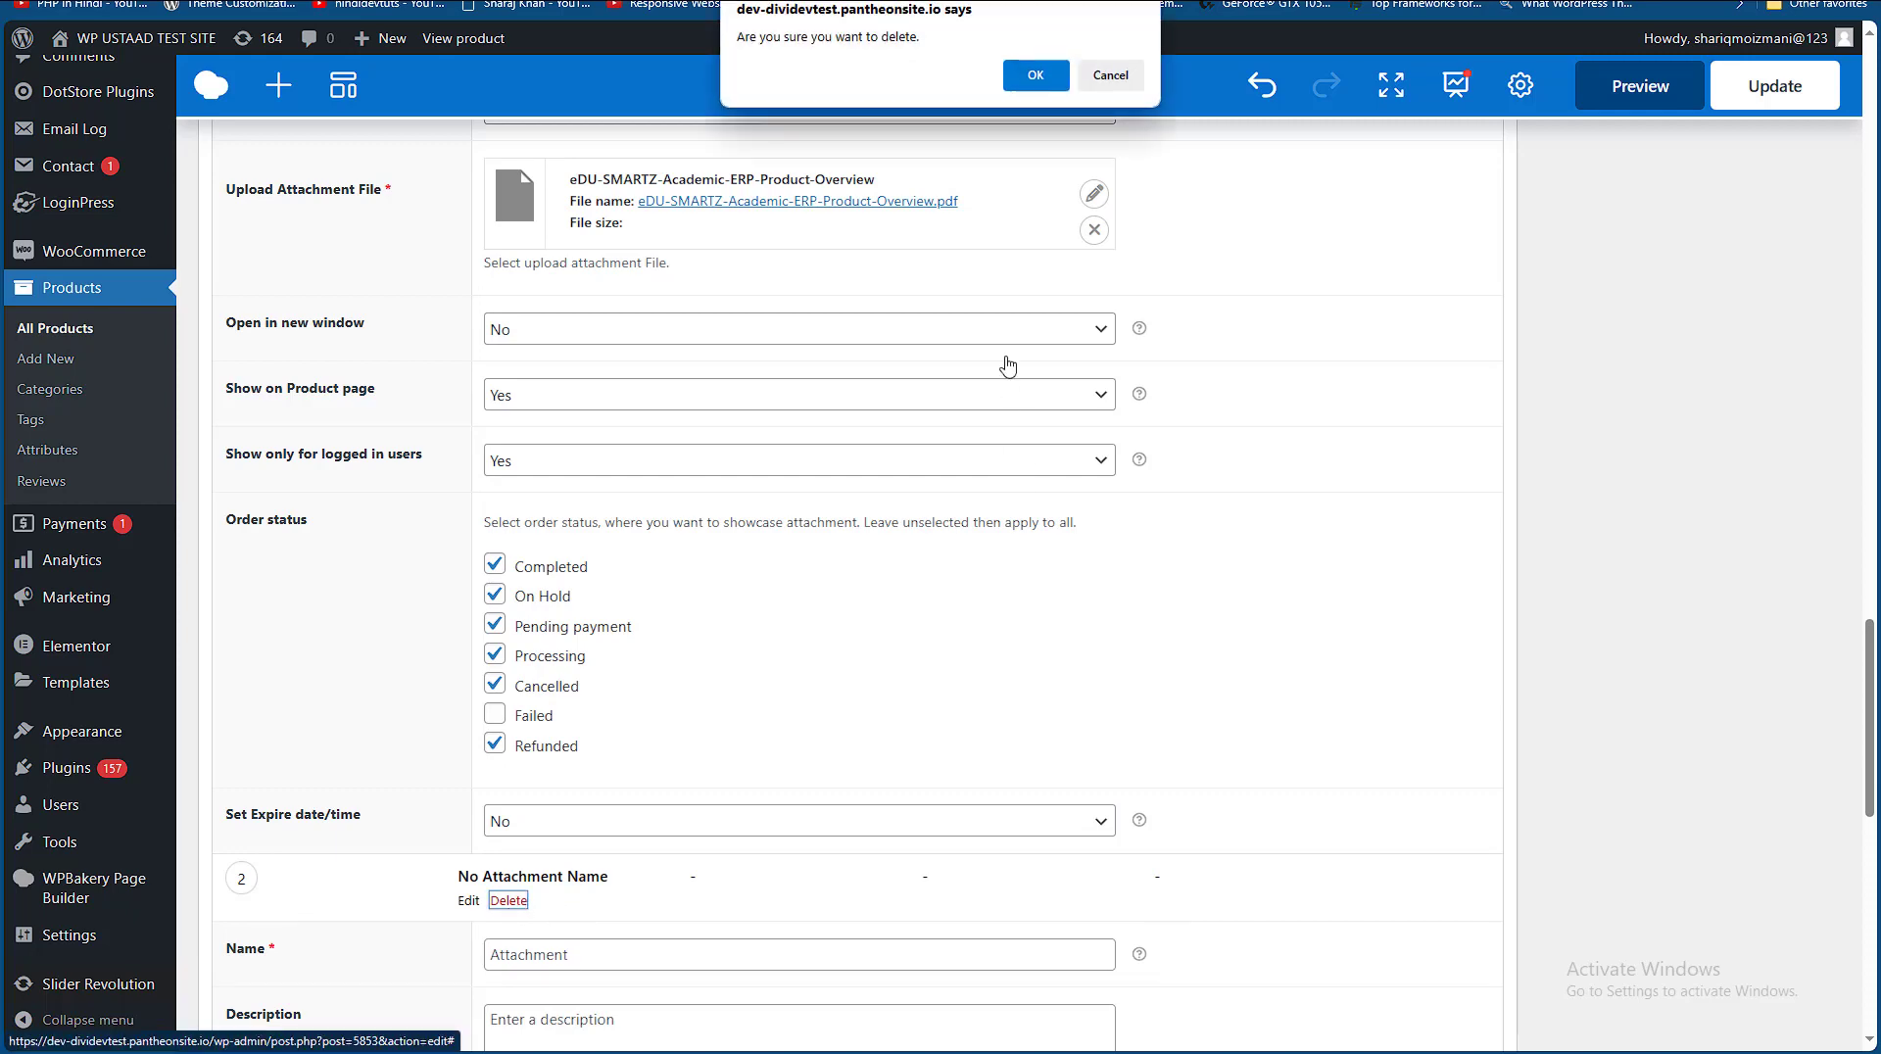
{"action": "left_click", "coordinate": [1029, 67]}
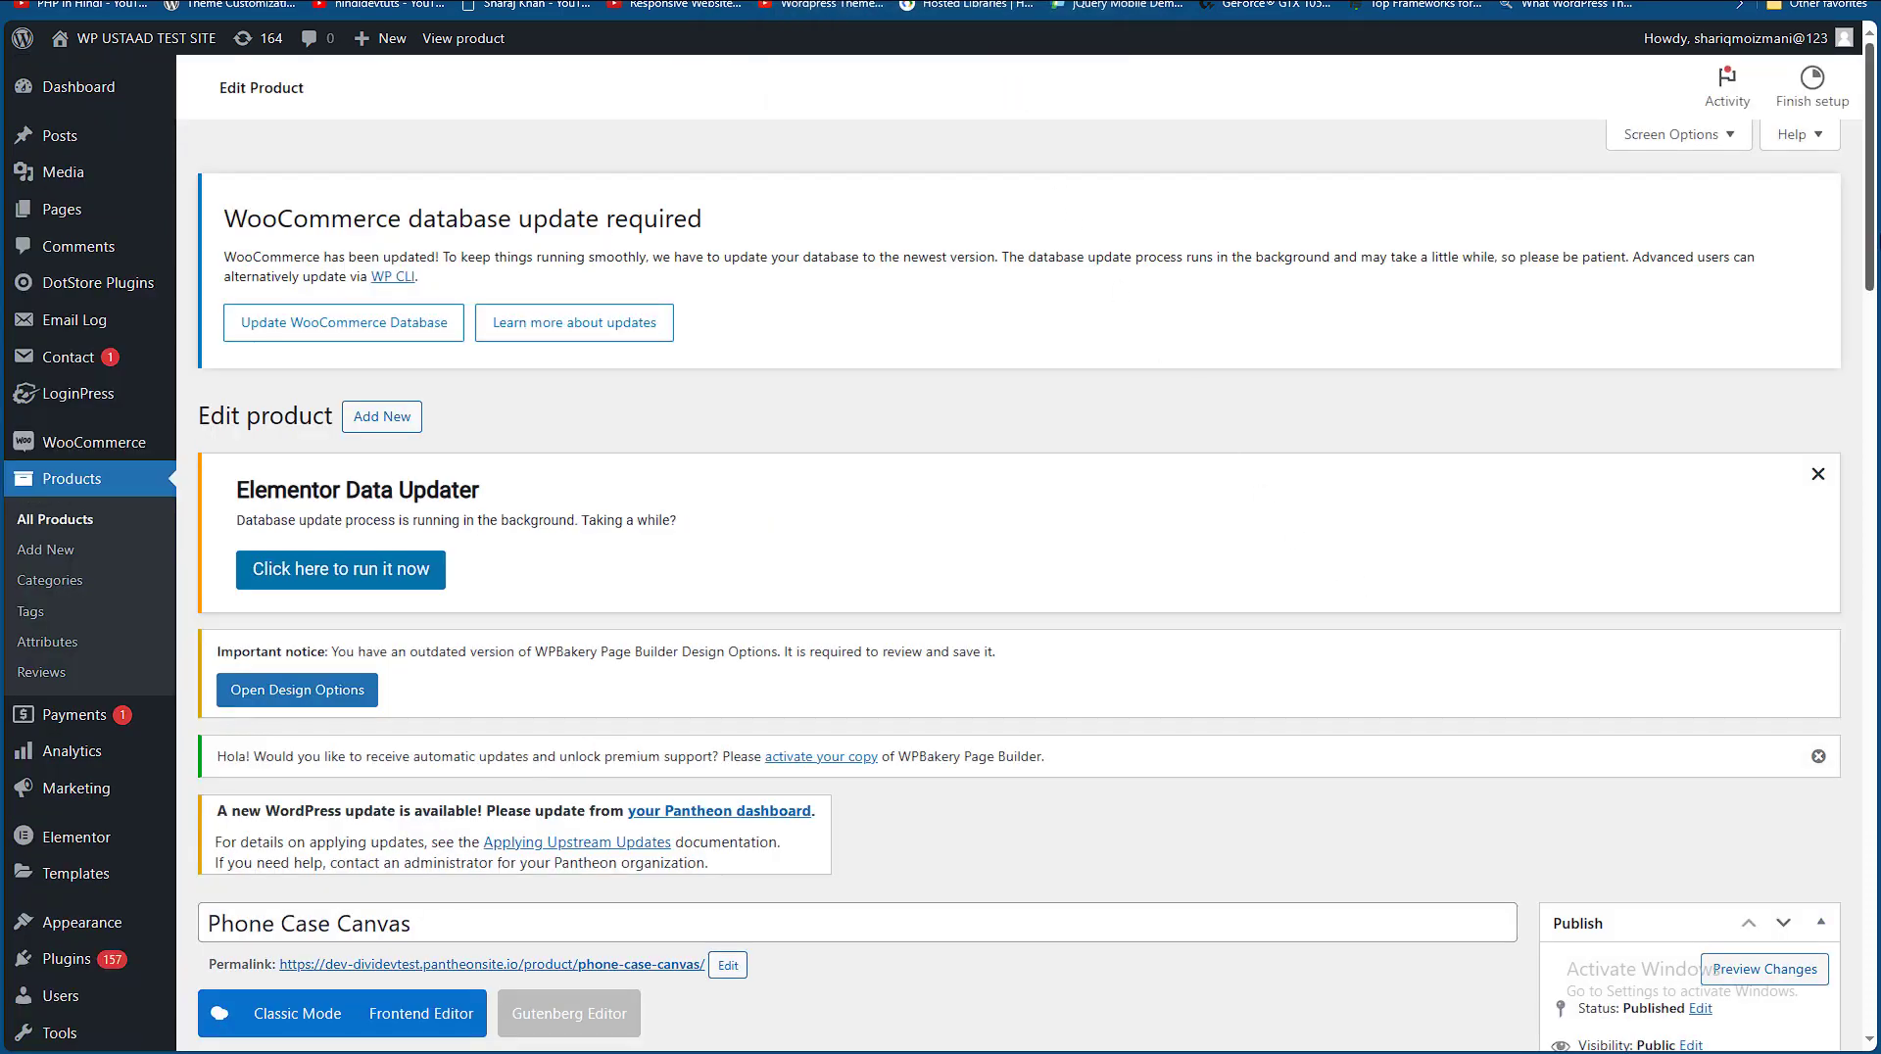
- Update the Phone Case Canvas product and check its saved entry in the WooCommerce Product Attachment section
{"action": "scroll", "coordinate": [1854, 506], "scroll_direction": "down", "scroll_amount": 7}
{"action": "left_click", "coordinate": [1791, 507]}
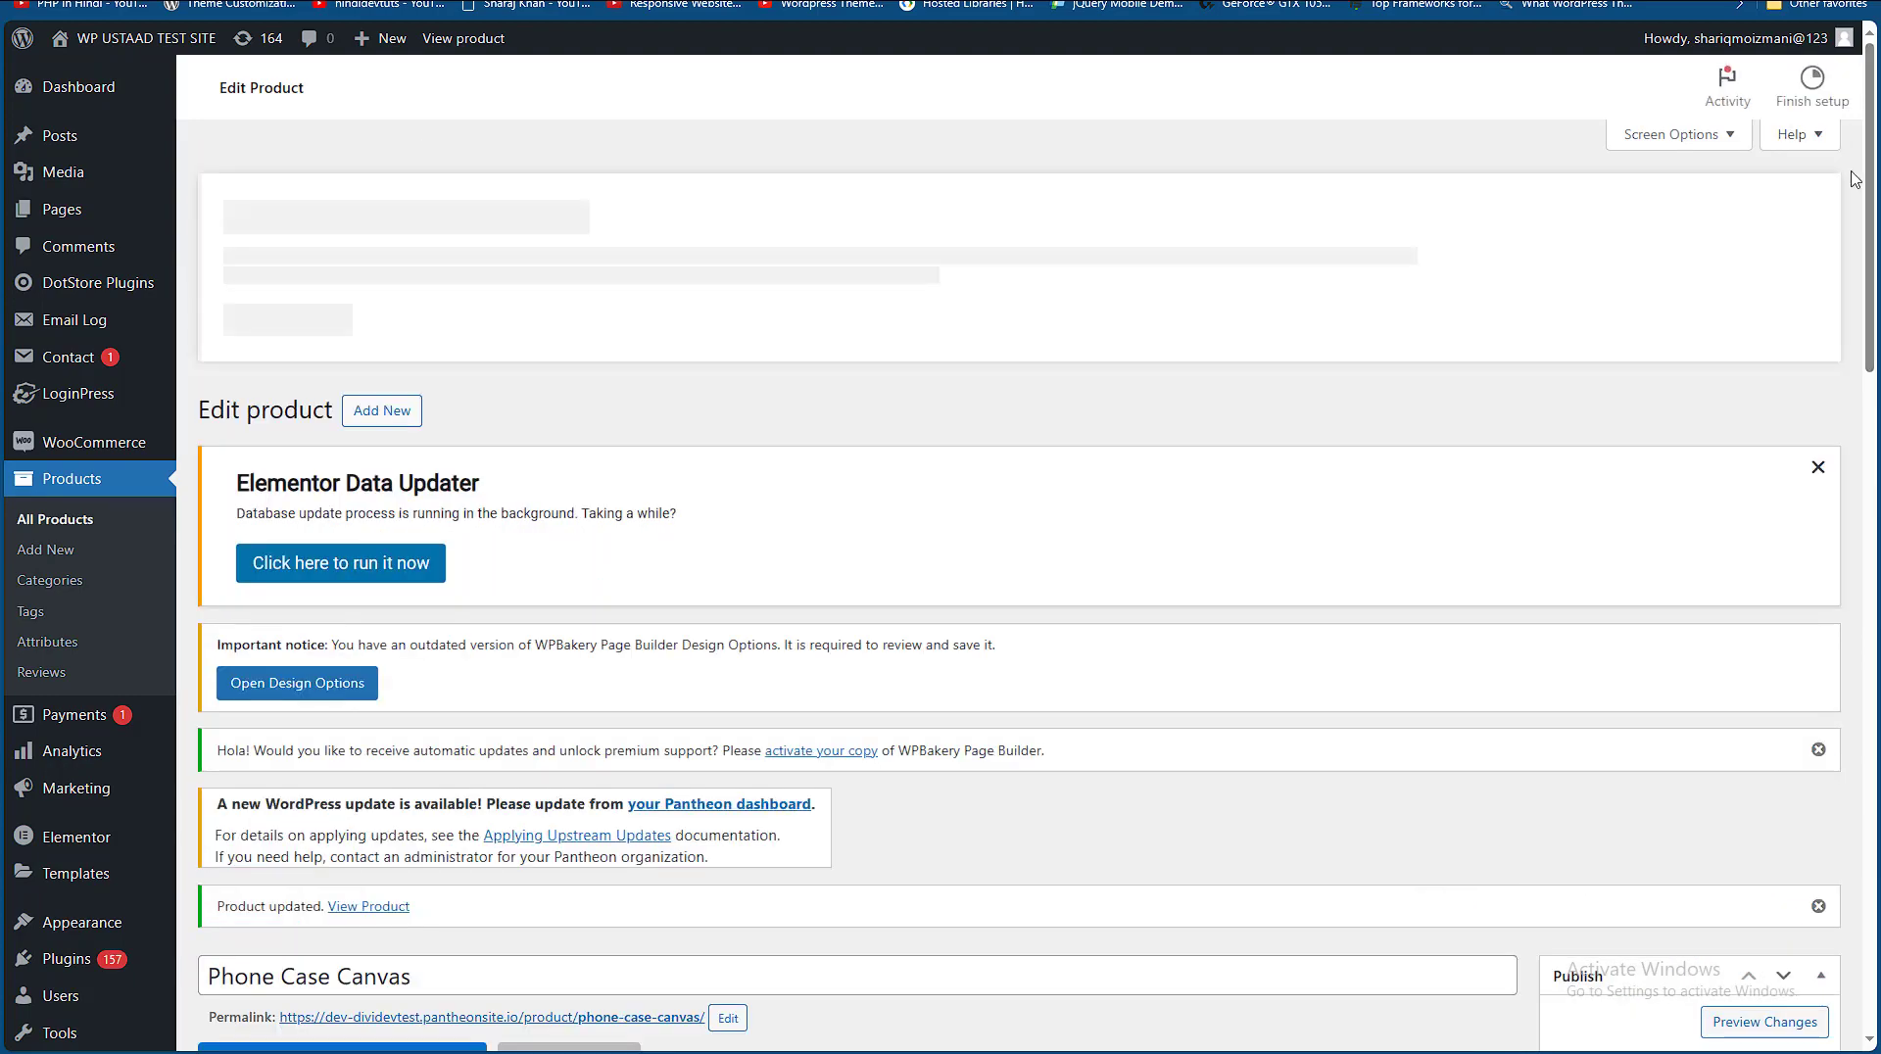
{"action": "left_click_drag", "start_coordinate": [1867, 181], "coordinate": [1877, 686]}
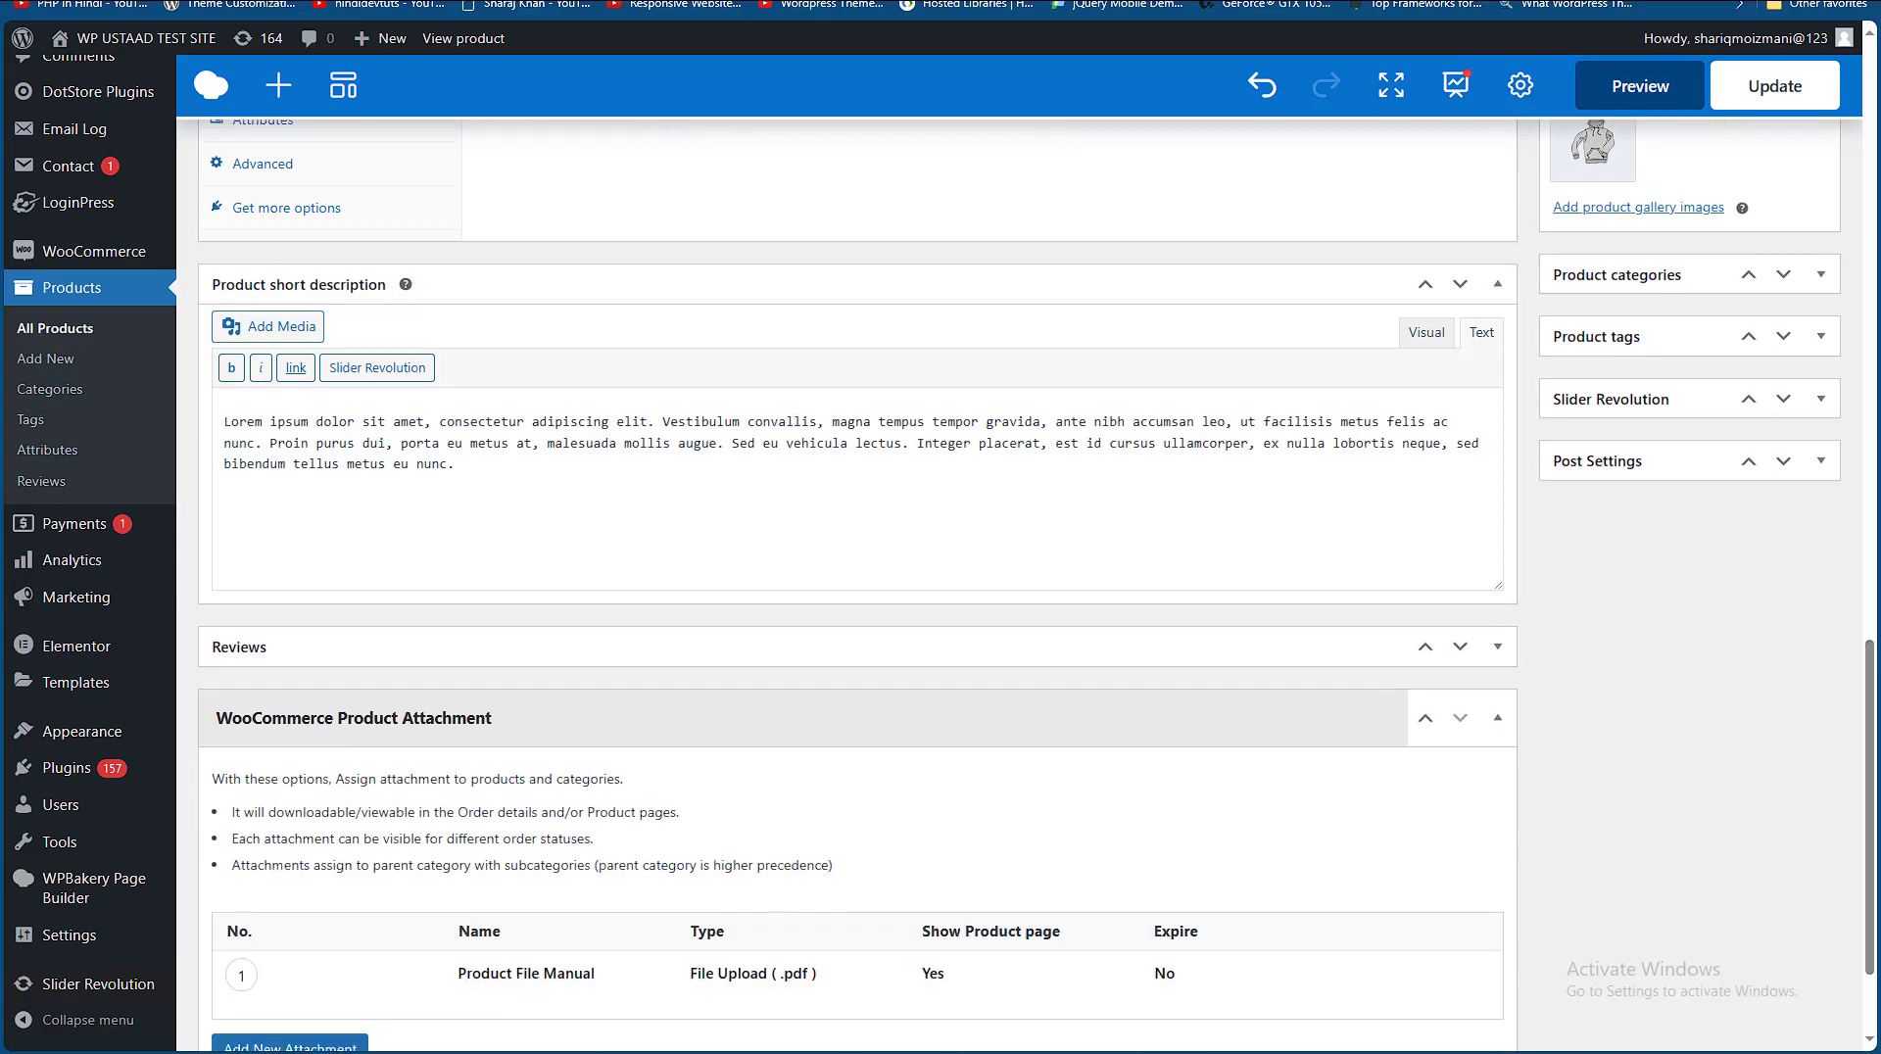
{"action": "scroll", "coordinate": [1720, 803], "scroll_direction": "down", "scroll_amount": 3}
{"action": "key", "text": "Home"}
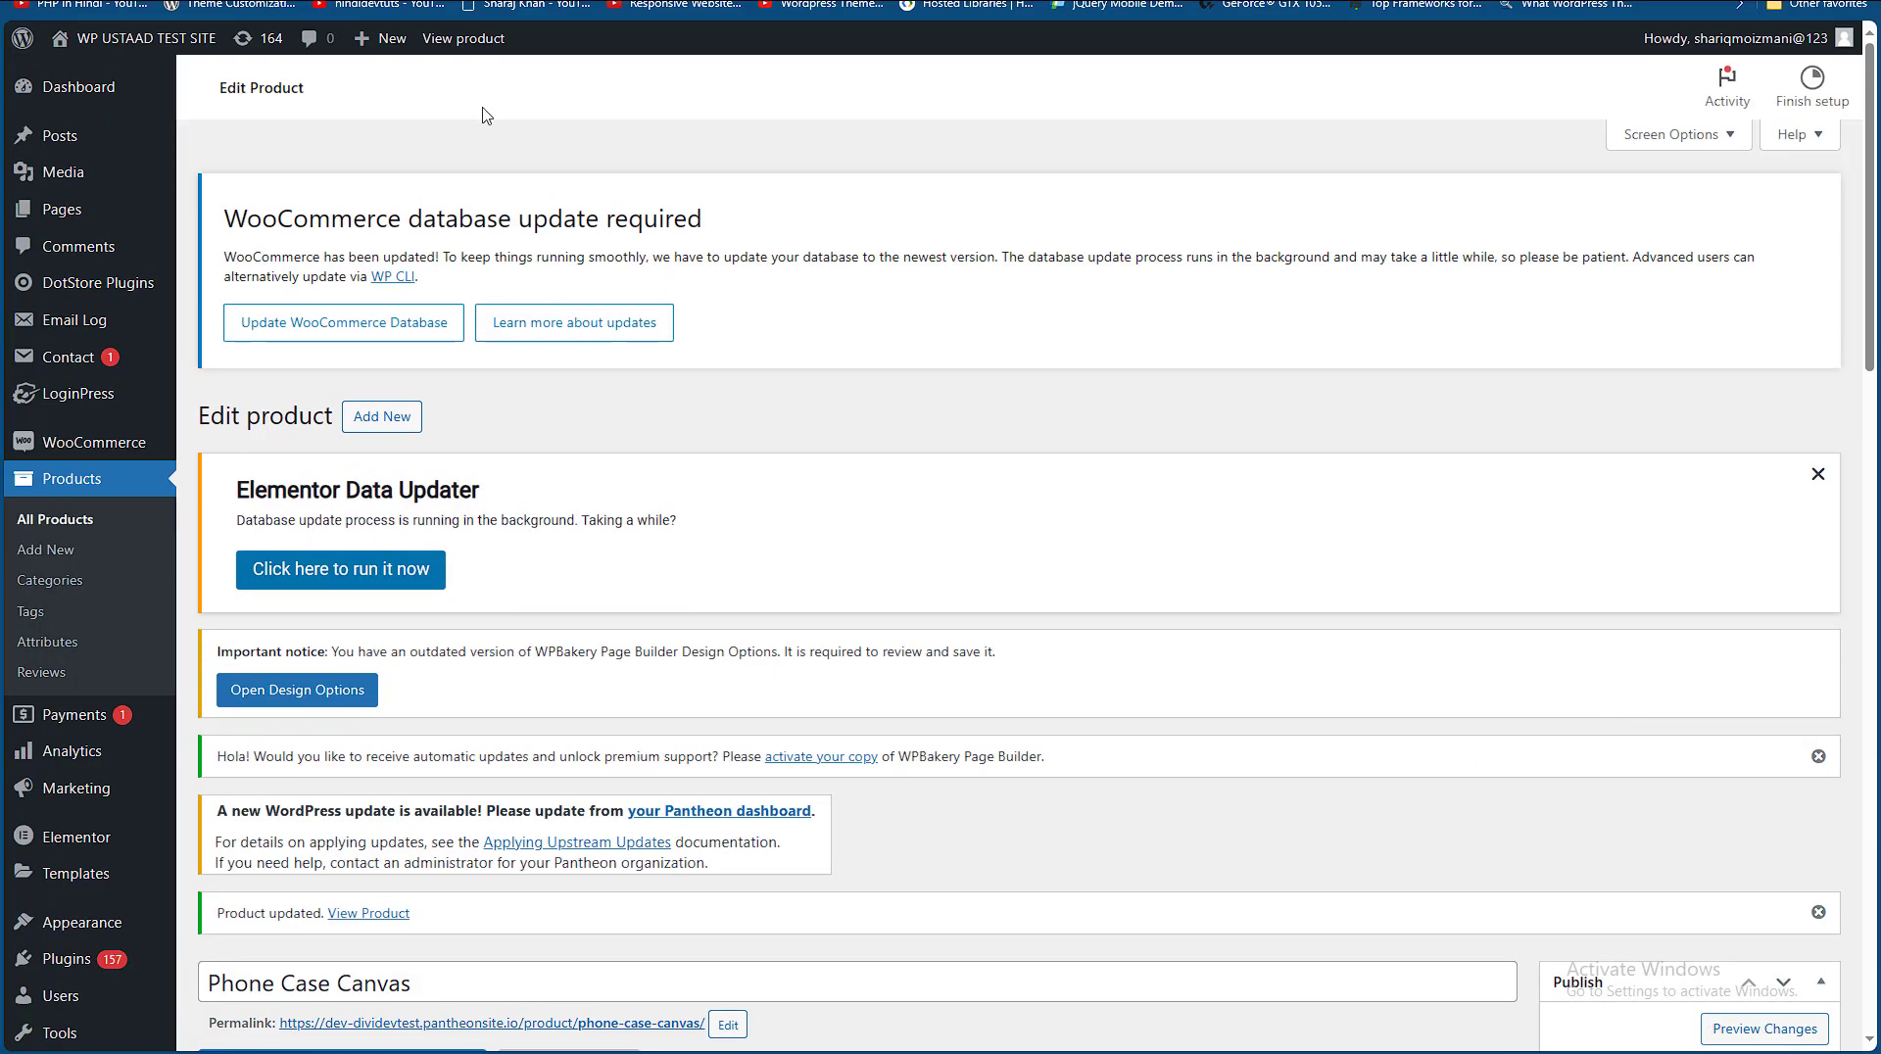
- View the Phone Case Canvas page on the storefront and show its Attachment section below the product details
{"action": "right_click", "coordinate": [467, 39]}
{"action": "key", "text": "Escape"}
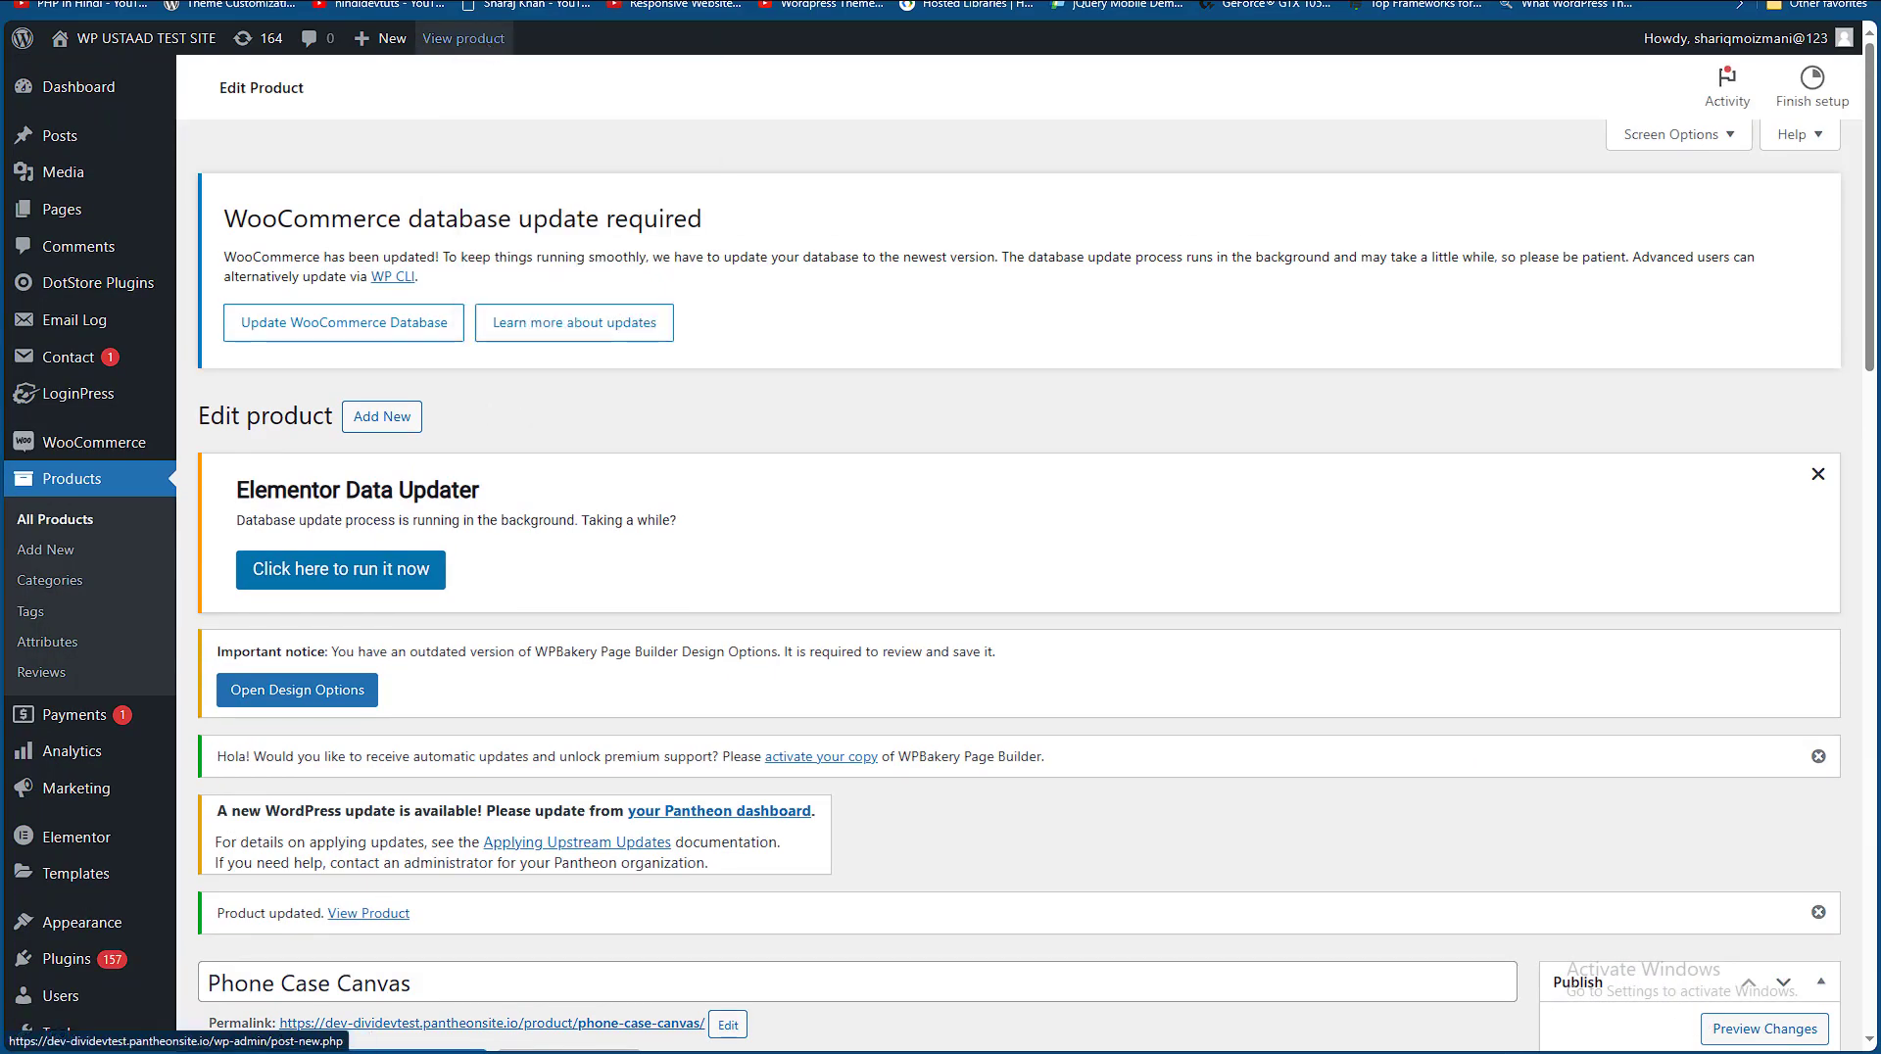
{"action": "left_click", "coordinate": [467, 39]}
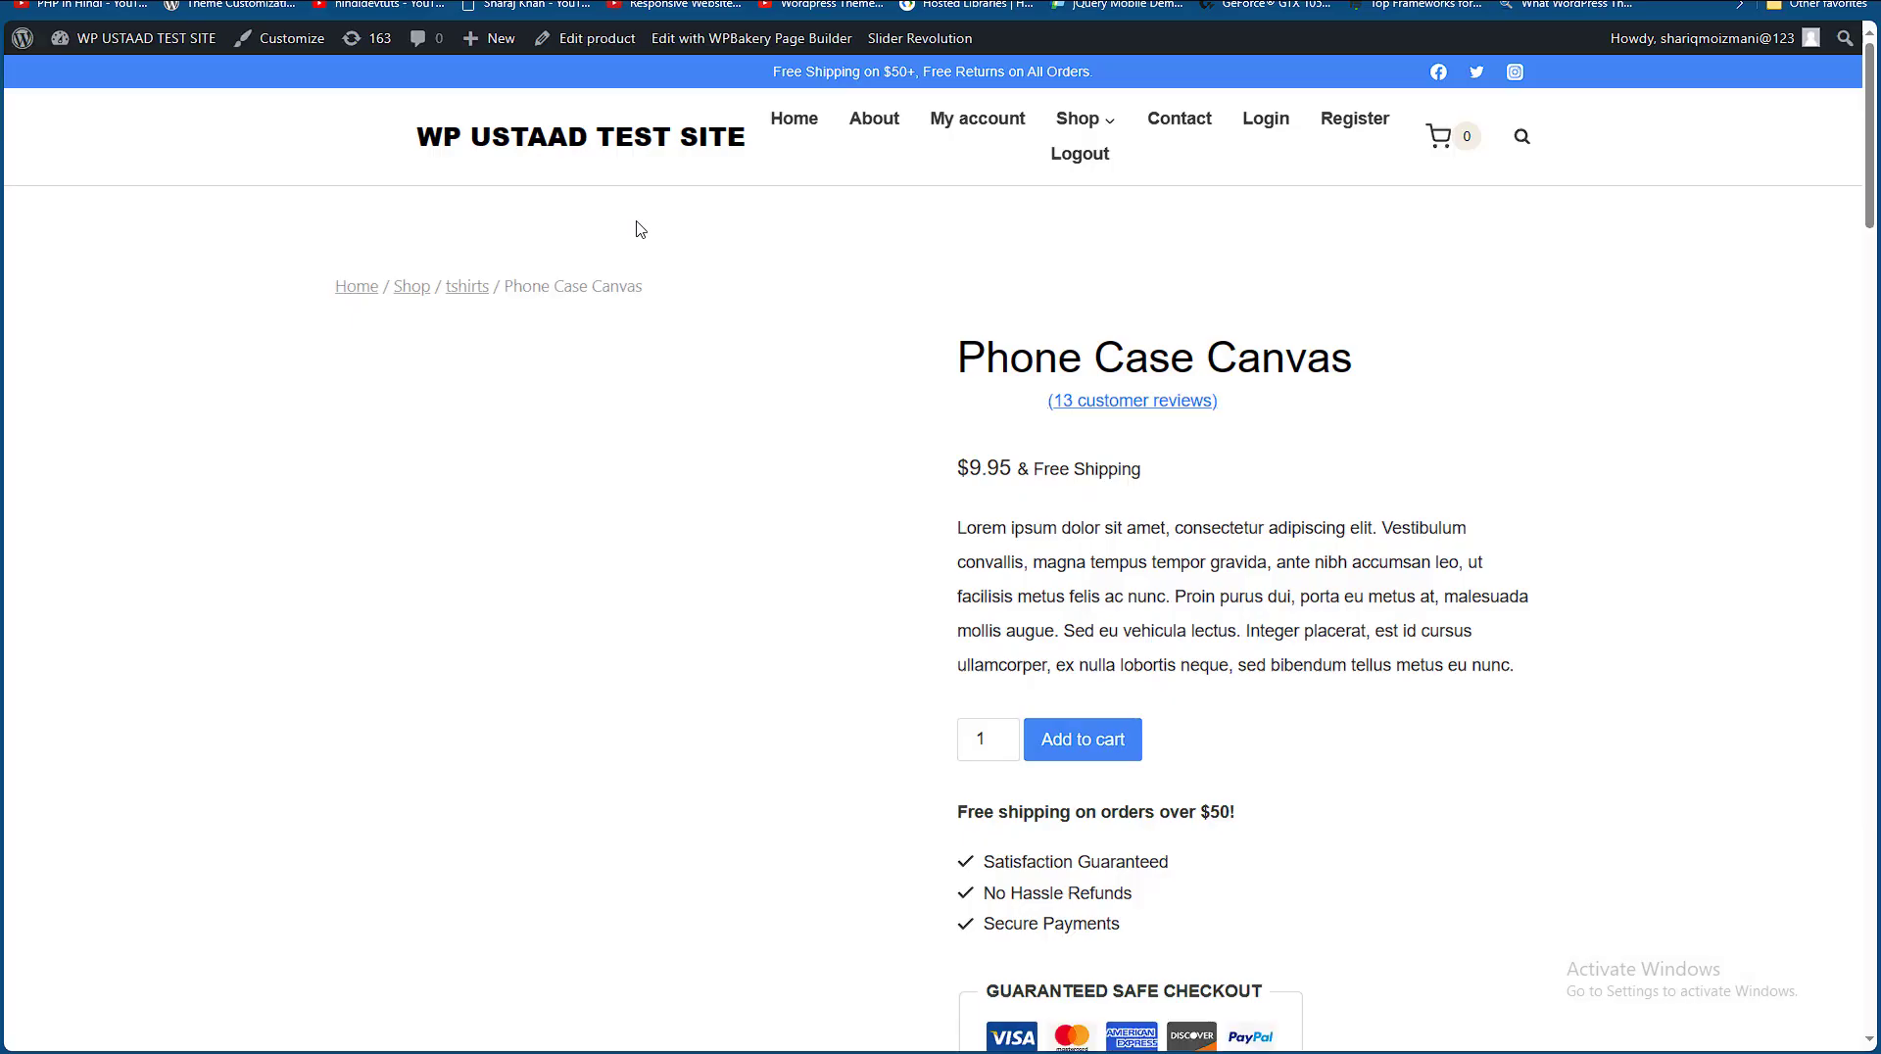
{"action": "scroll", "coordinate": [940, 548], "scroll_direction": "down", "scroll_amount": 5}
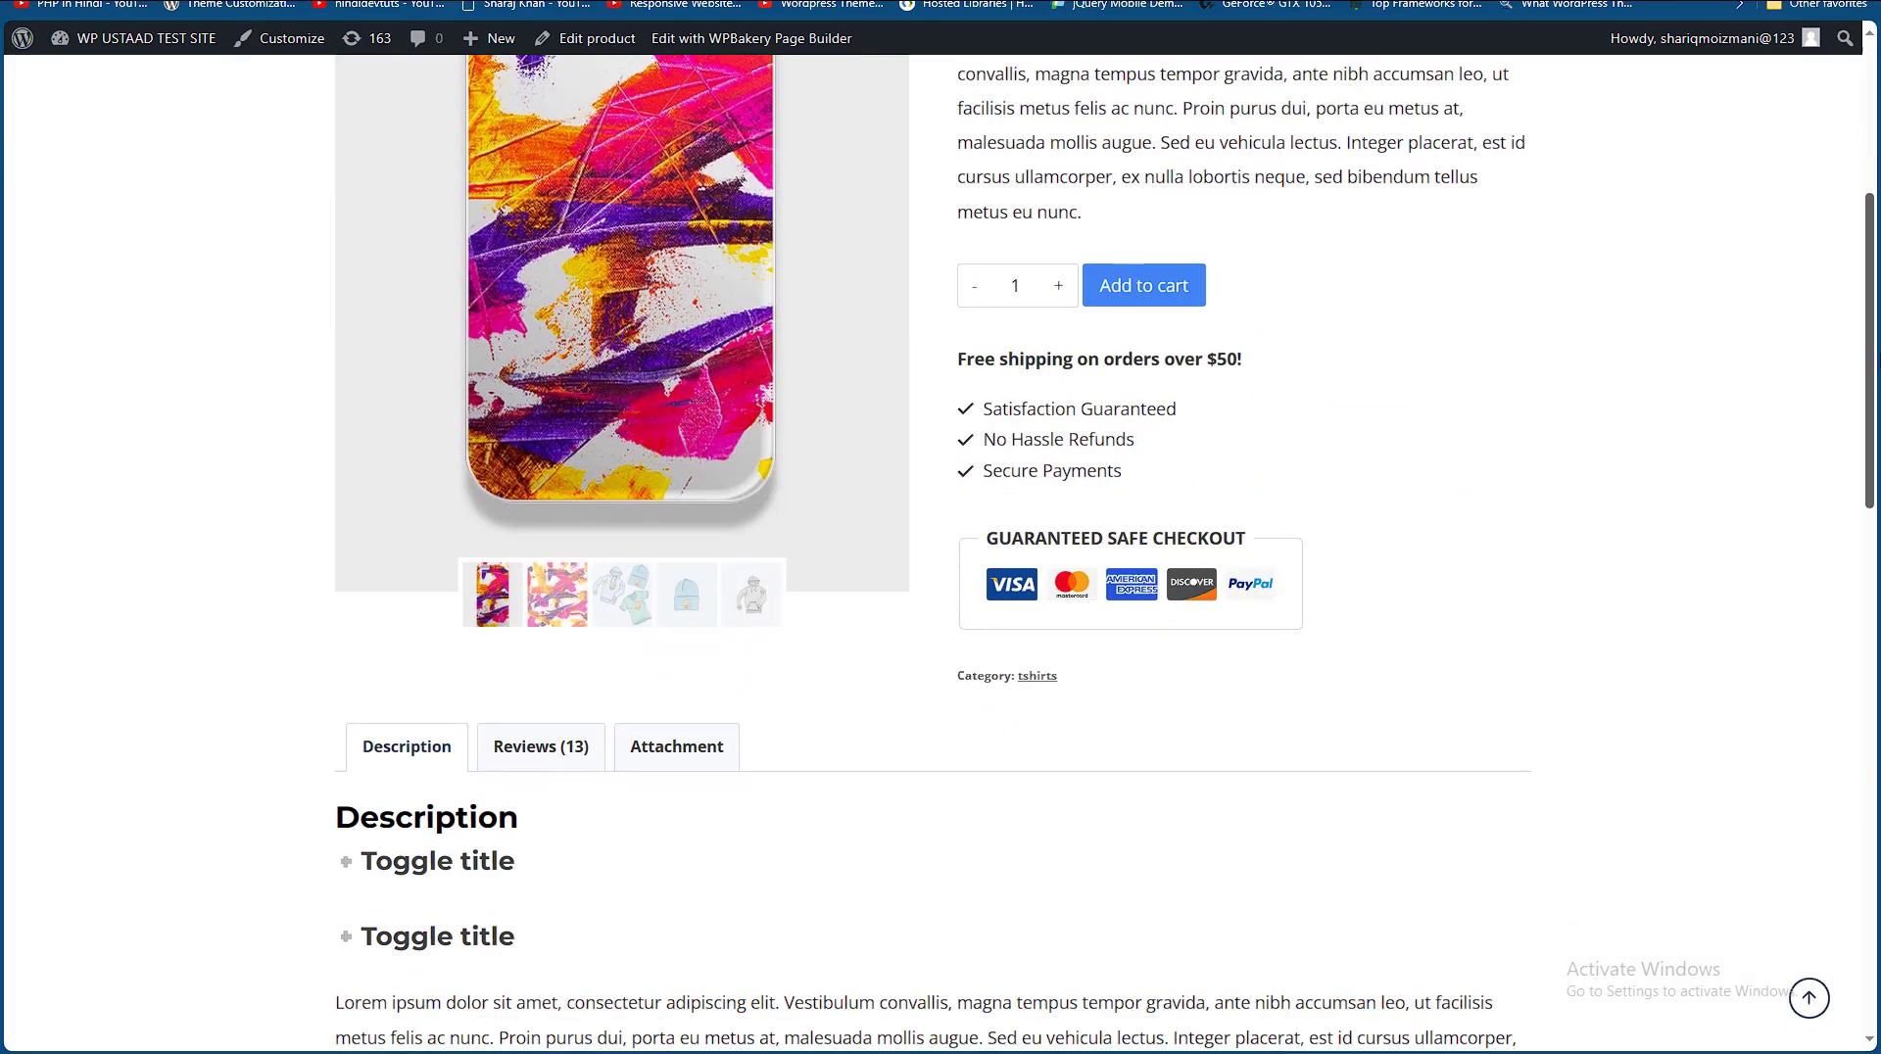
{"action": "scroll", "coordinate": [940, 548], "scroll_direction": "down", "scroll_amount": 5}
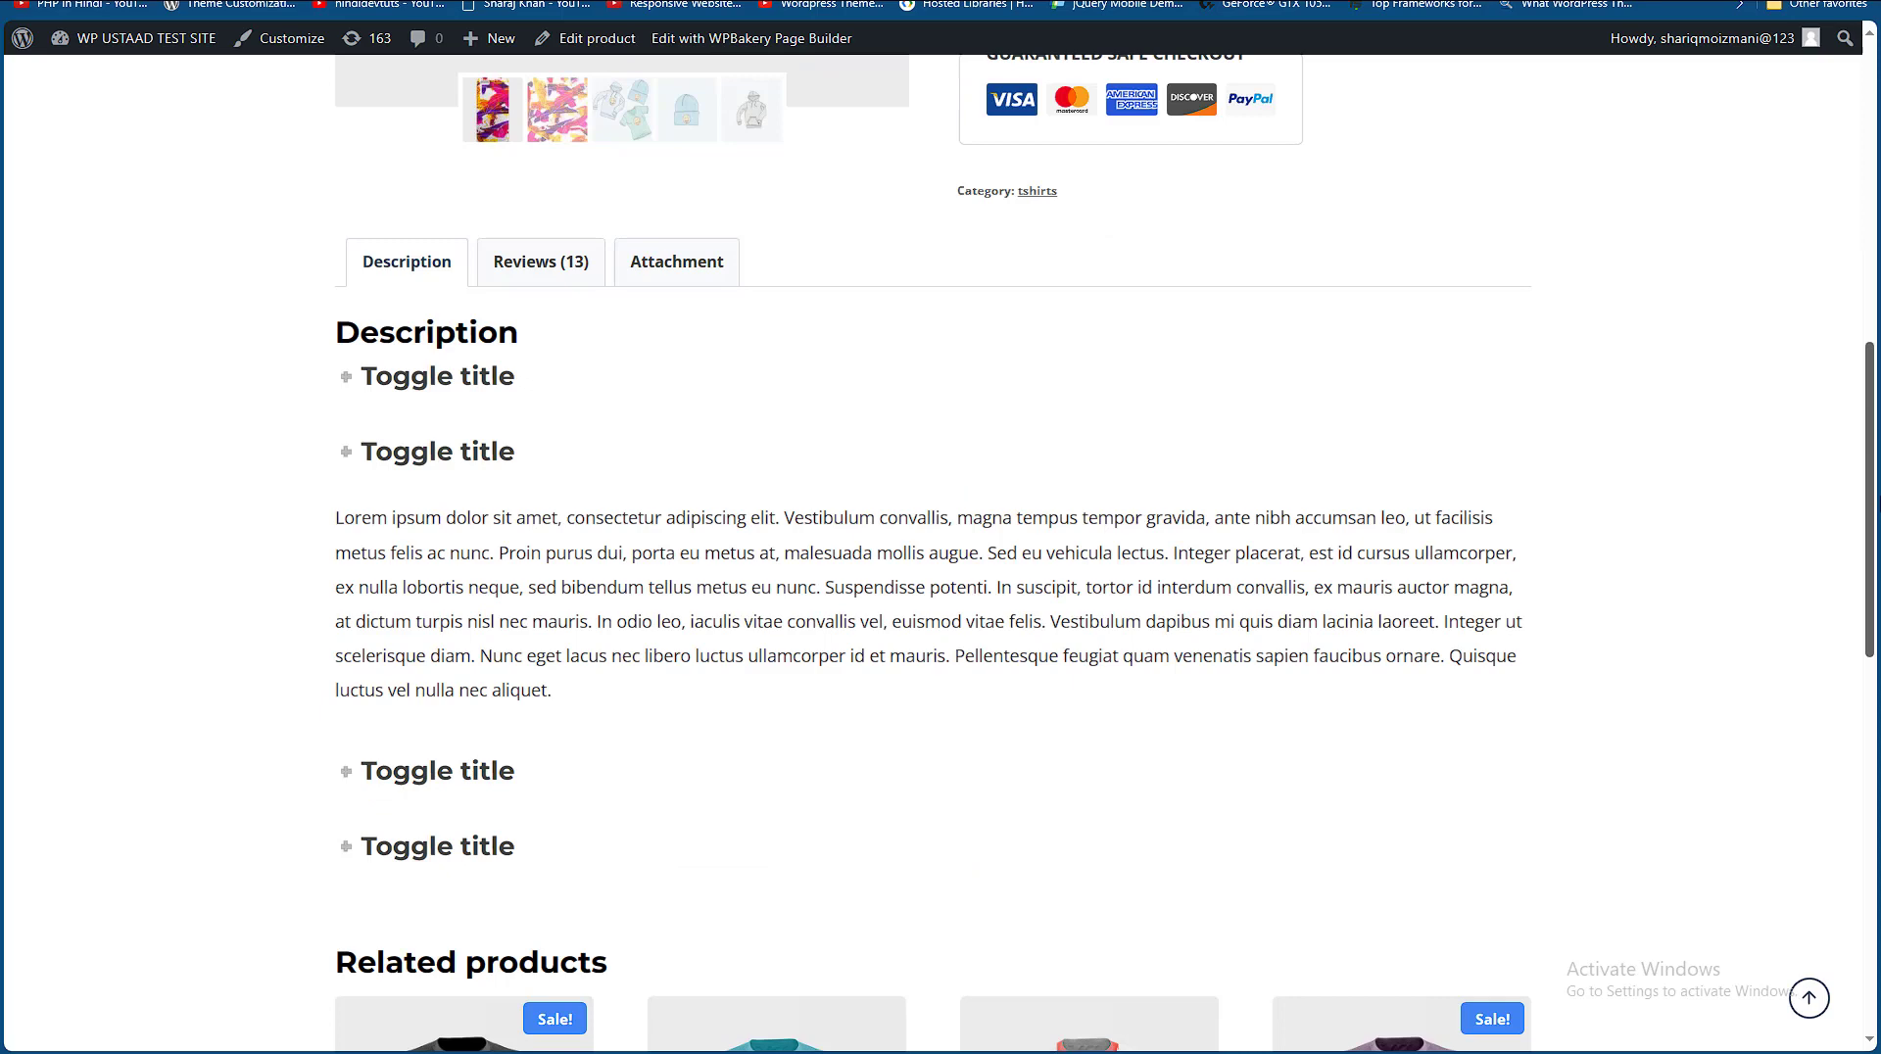
{"action": "scroll", "coordinate": [686, 548], "scroll_direction": "down", "scroll_amount": 1}
{"action": "scroll", "coordinate": [685, 549], "scroll_direction": "up", "scroll_amount": 1}
{"action": "left_click", "coordinate": [522, 240]}
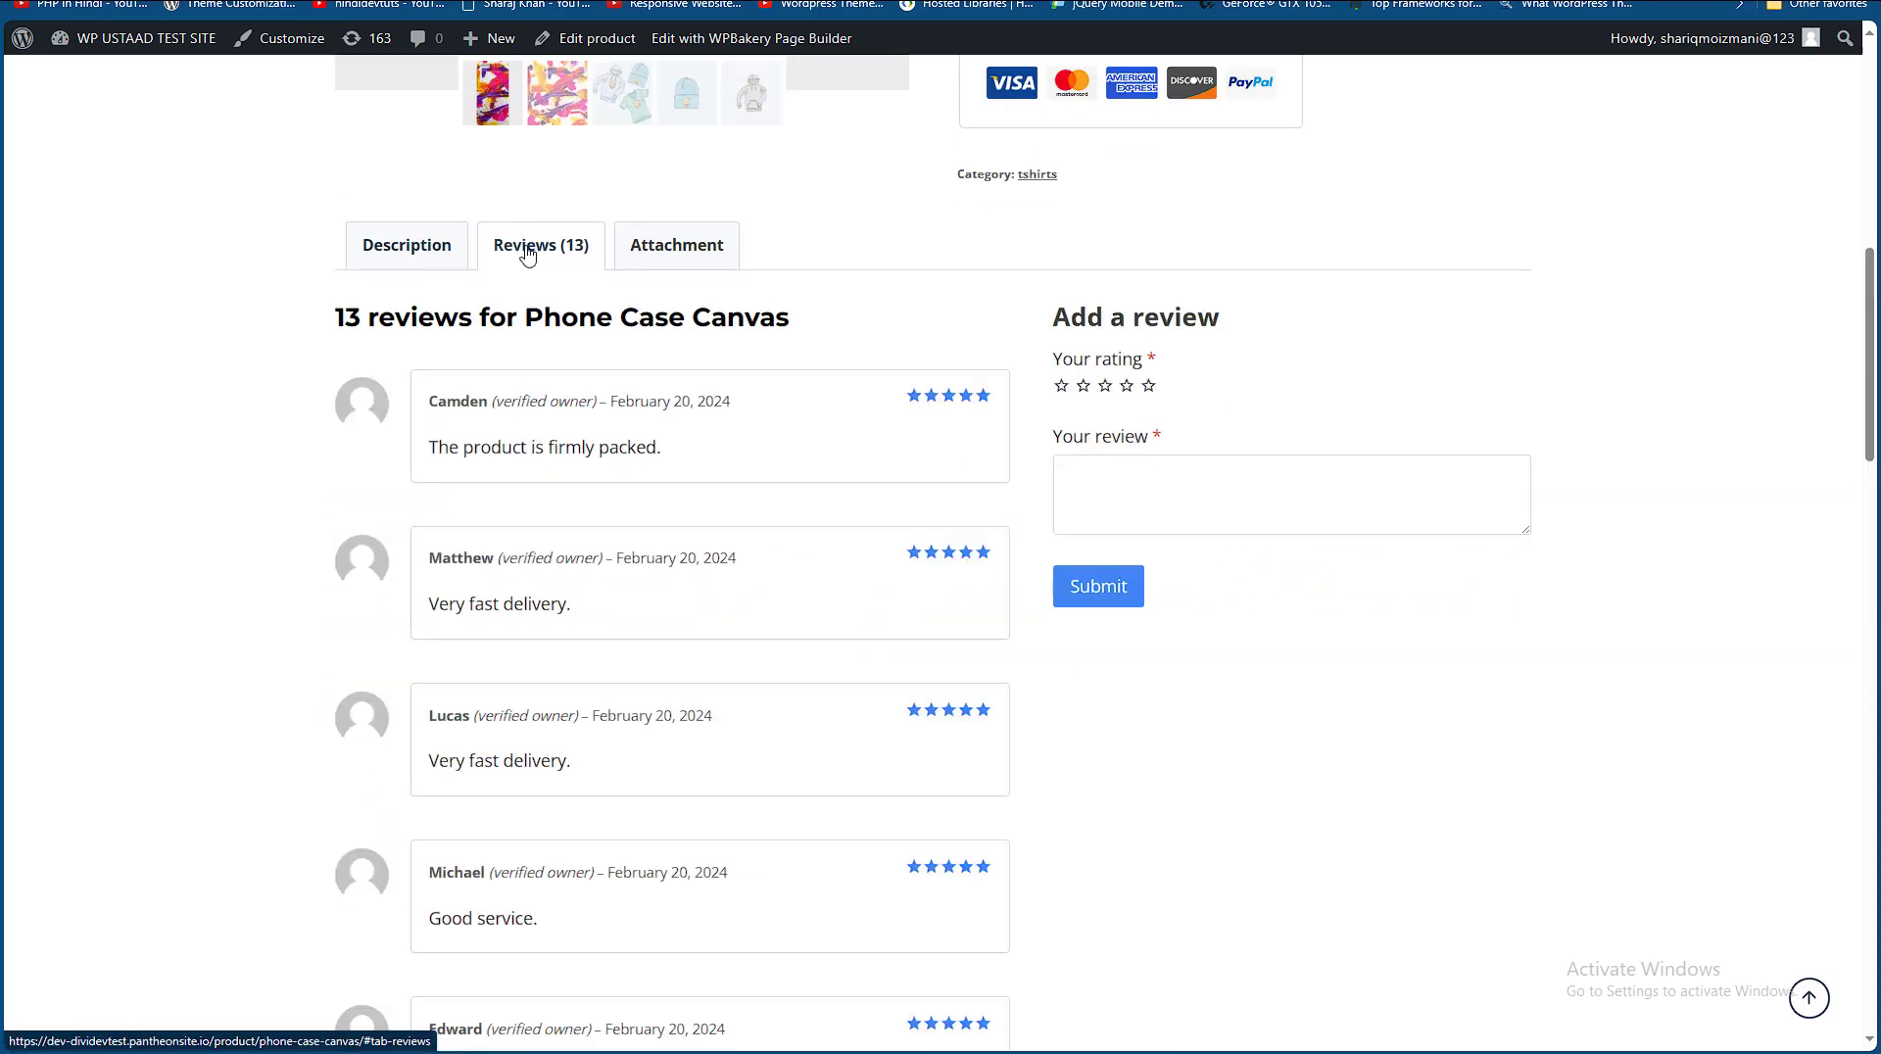
{"action": "left_click", "coordinate": [650, 240]}
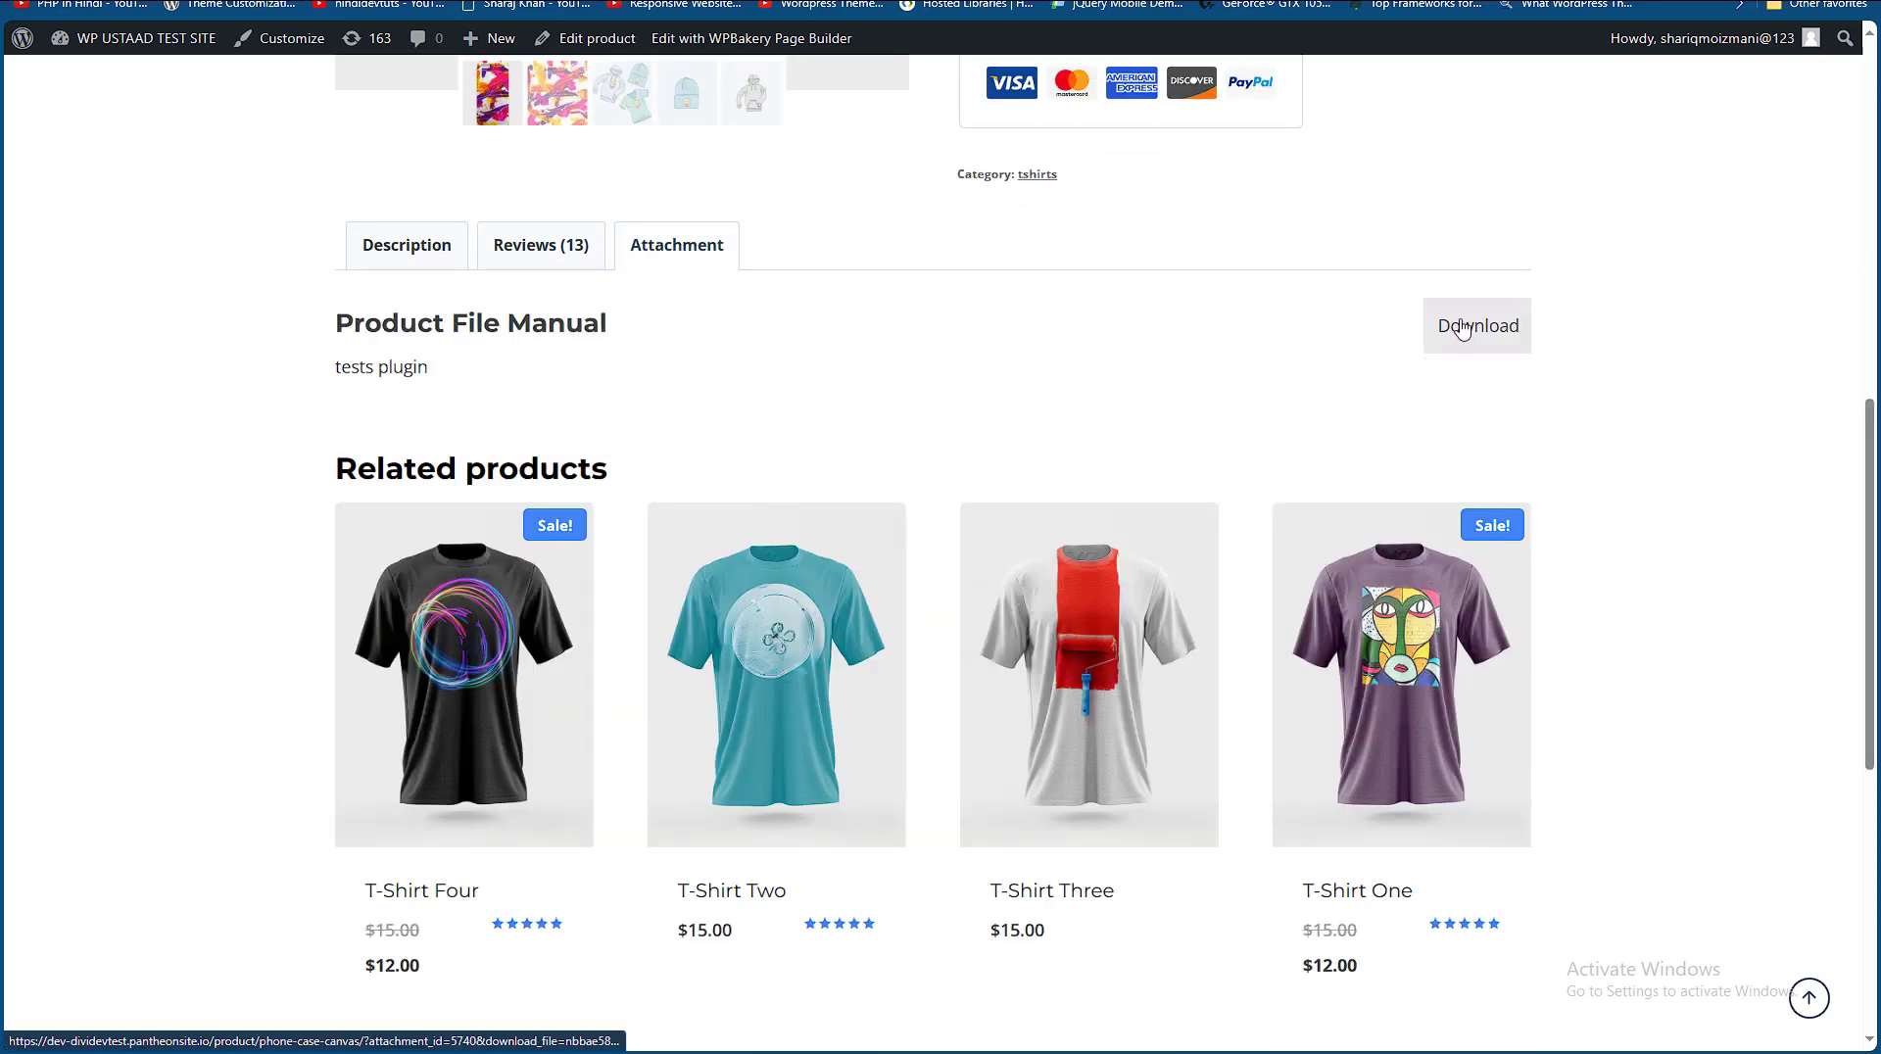
- Examine the Reviews and Description sections of the product page for comparison with the Attachment section
{"action": "left_click_drag", "start_coordinate": [1869, 578], "coordinate": [1873, 494]}
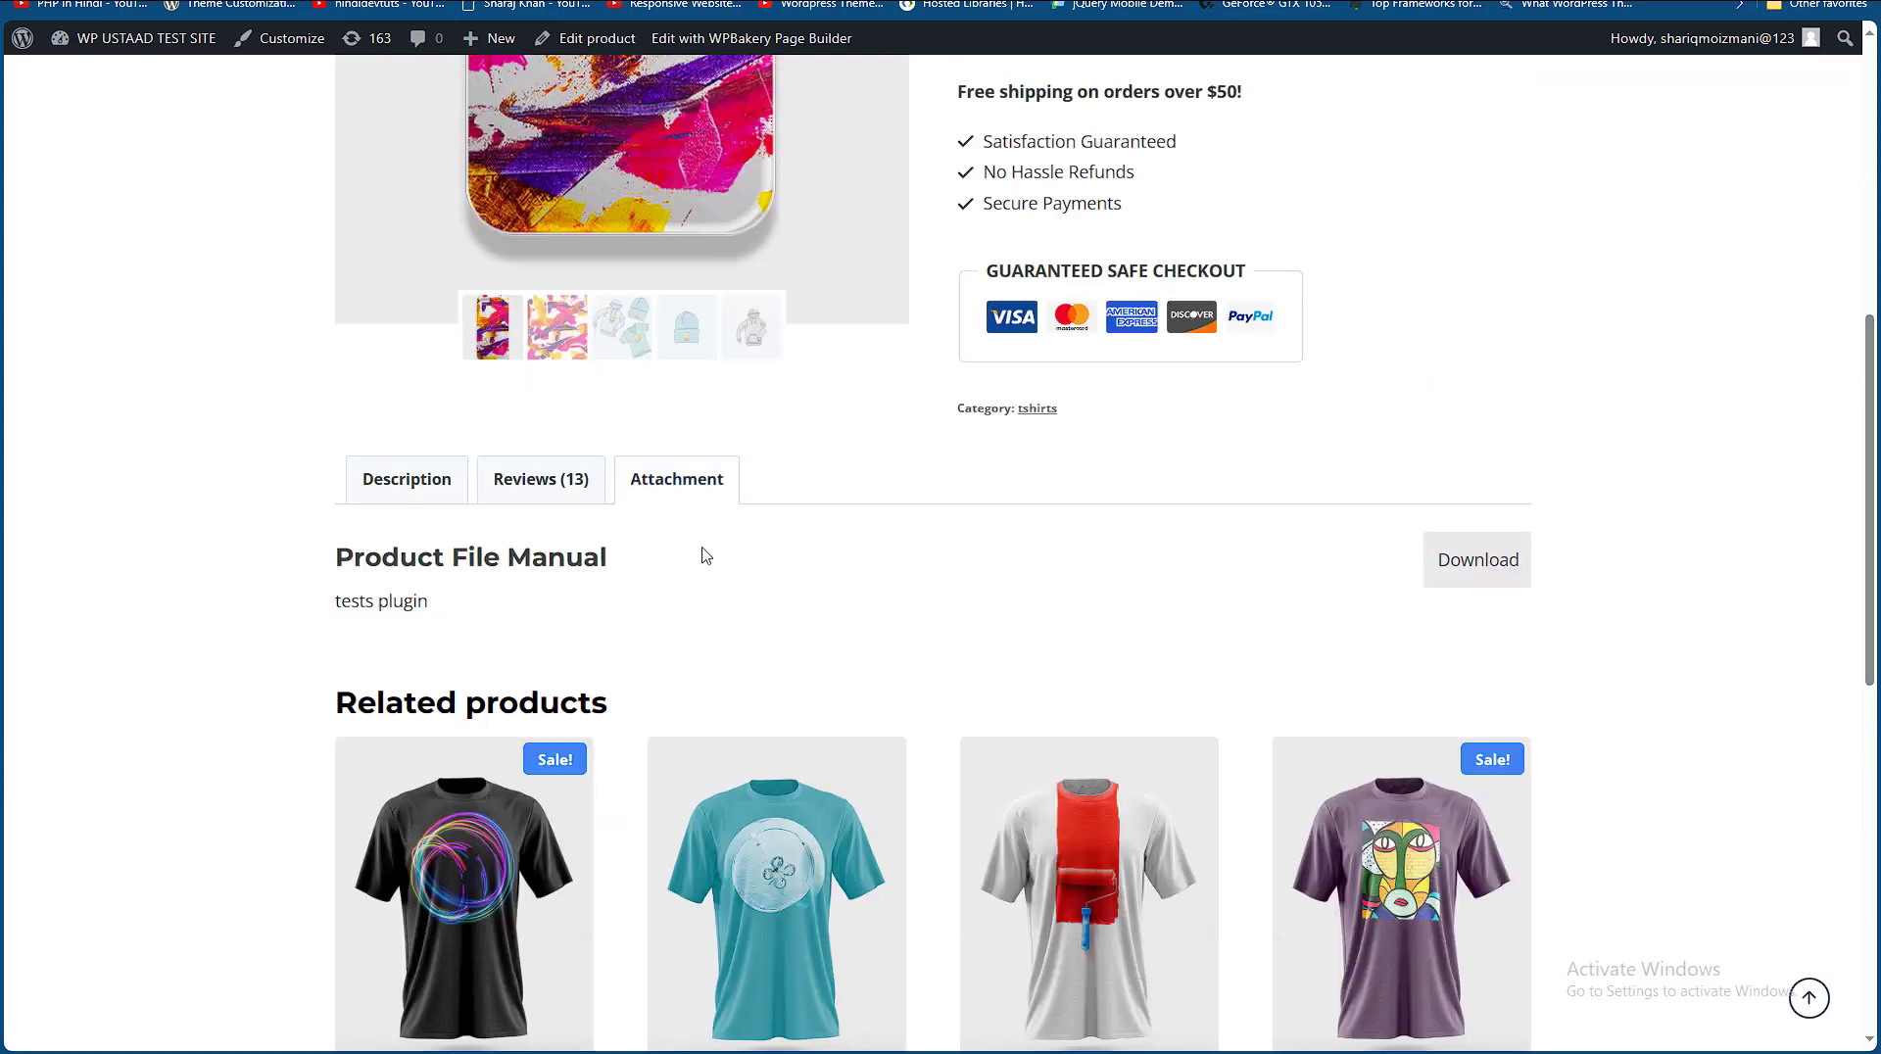
{"action": "left_click", "coordinate": [549, 474]}
{"action": "scroll", "coordinate": [1016, 554], "scroll_direction": "down", "scroll_amount": 2}
{"action": "left_click", "coordinate": [1870, 831]}
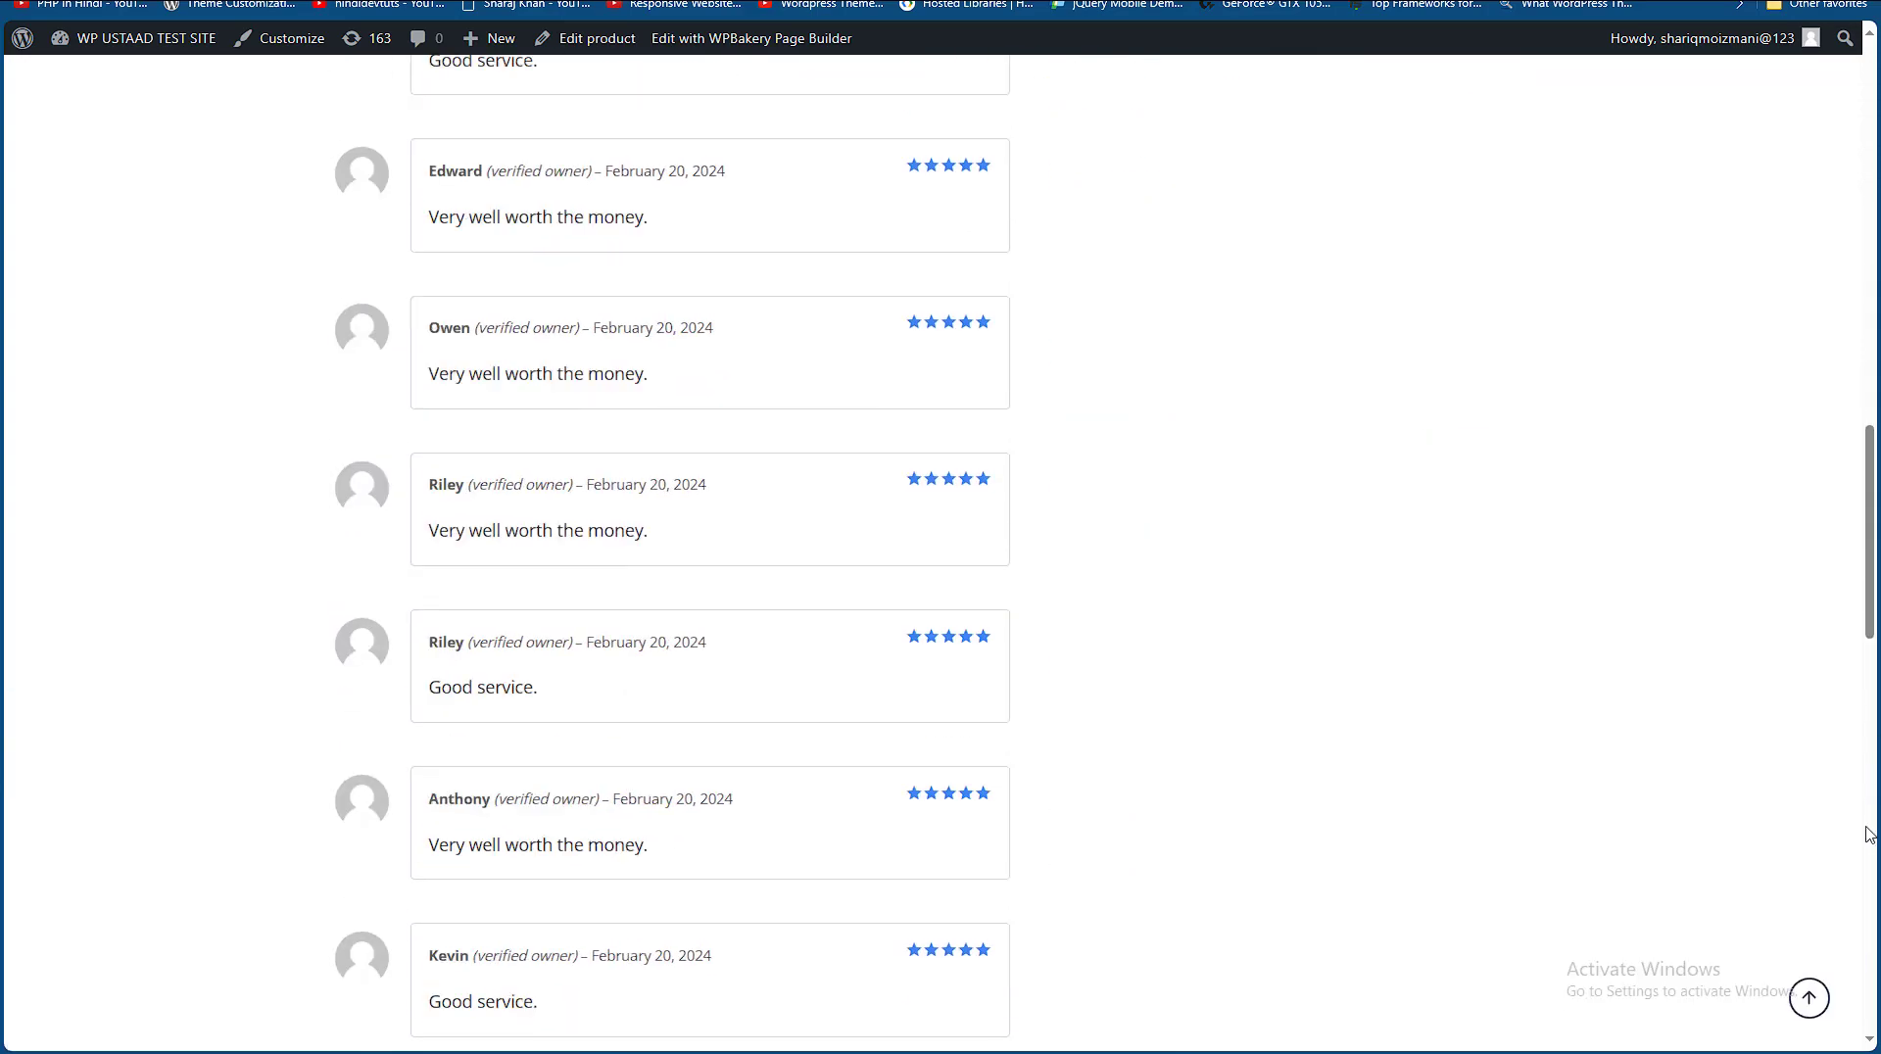
{"action": "left_click_drag", "start_coordinate": [1870, 831], "coordinate": [1870, 339]}
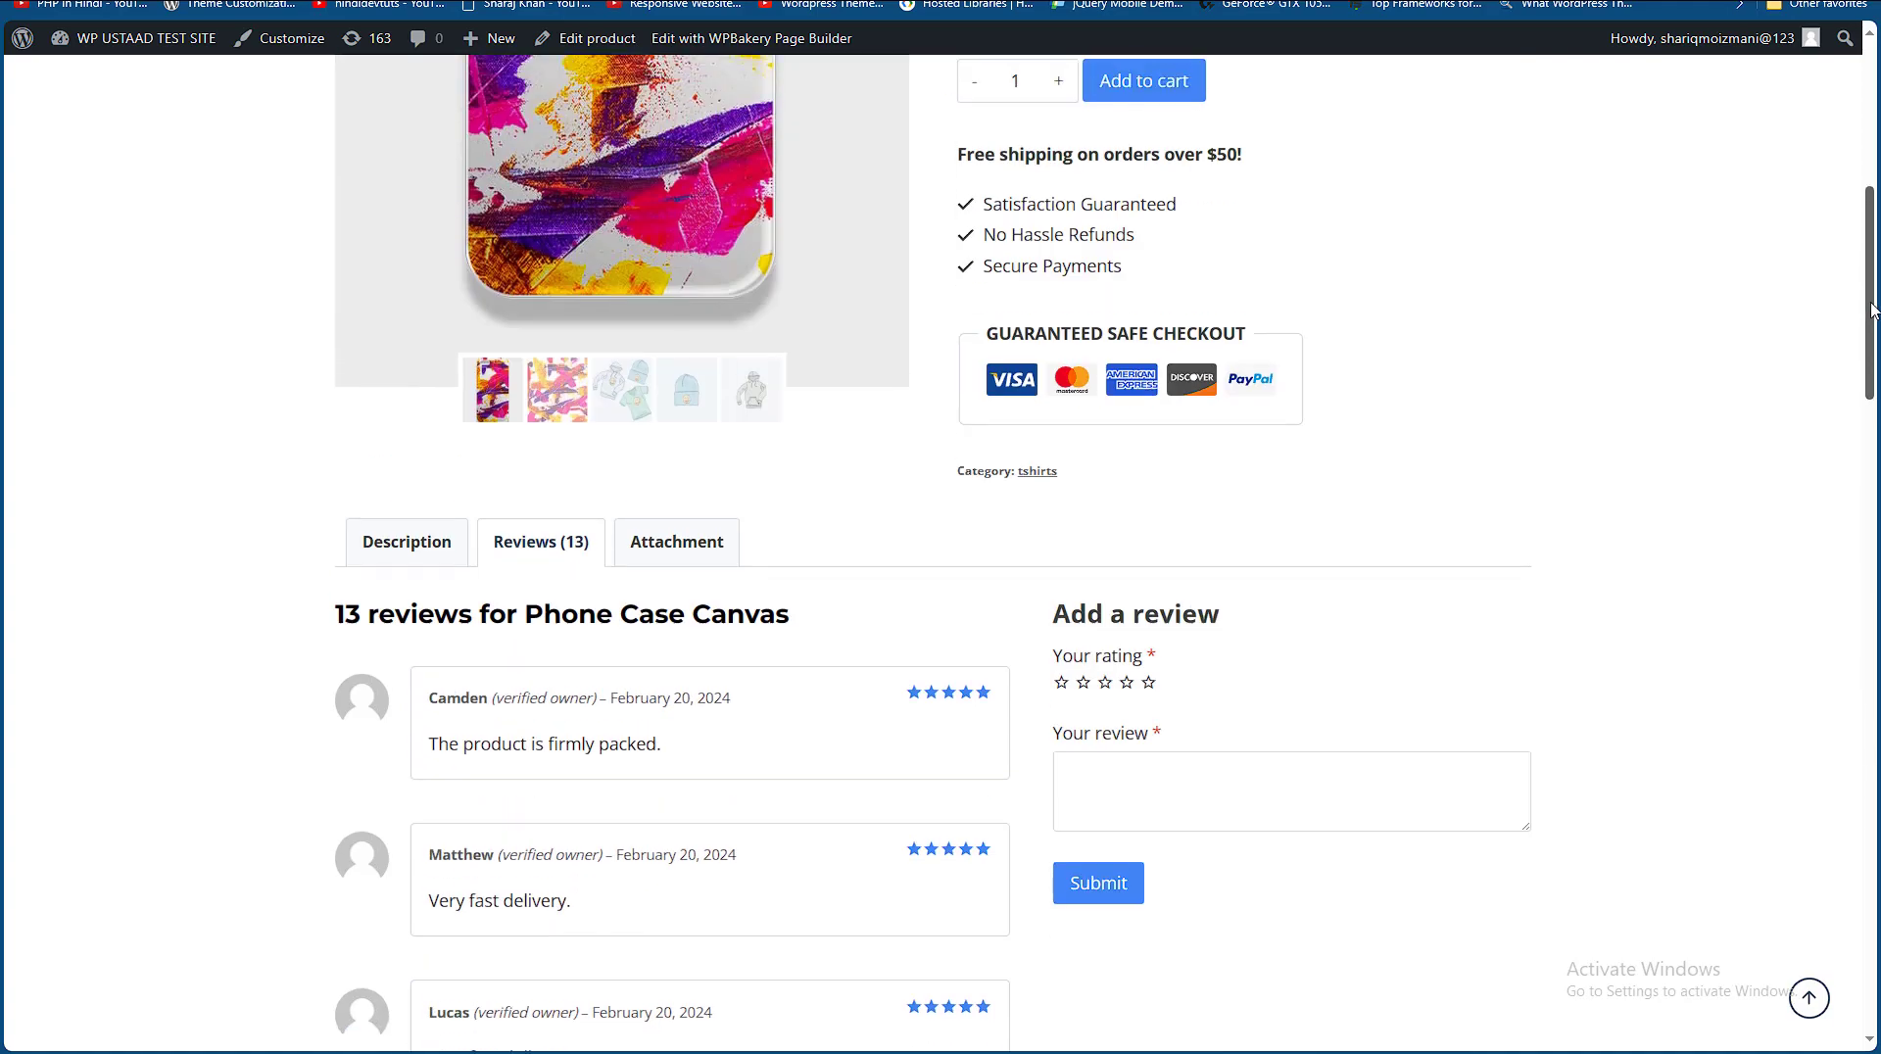
{"action": "left_click", "coordinate": [428, 553]}
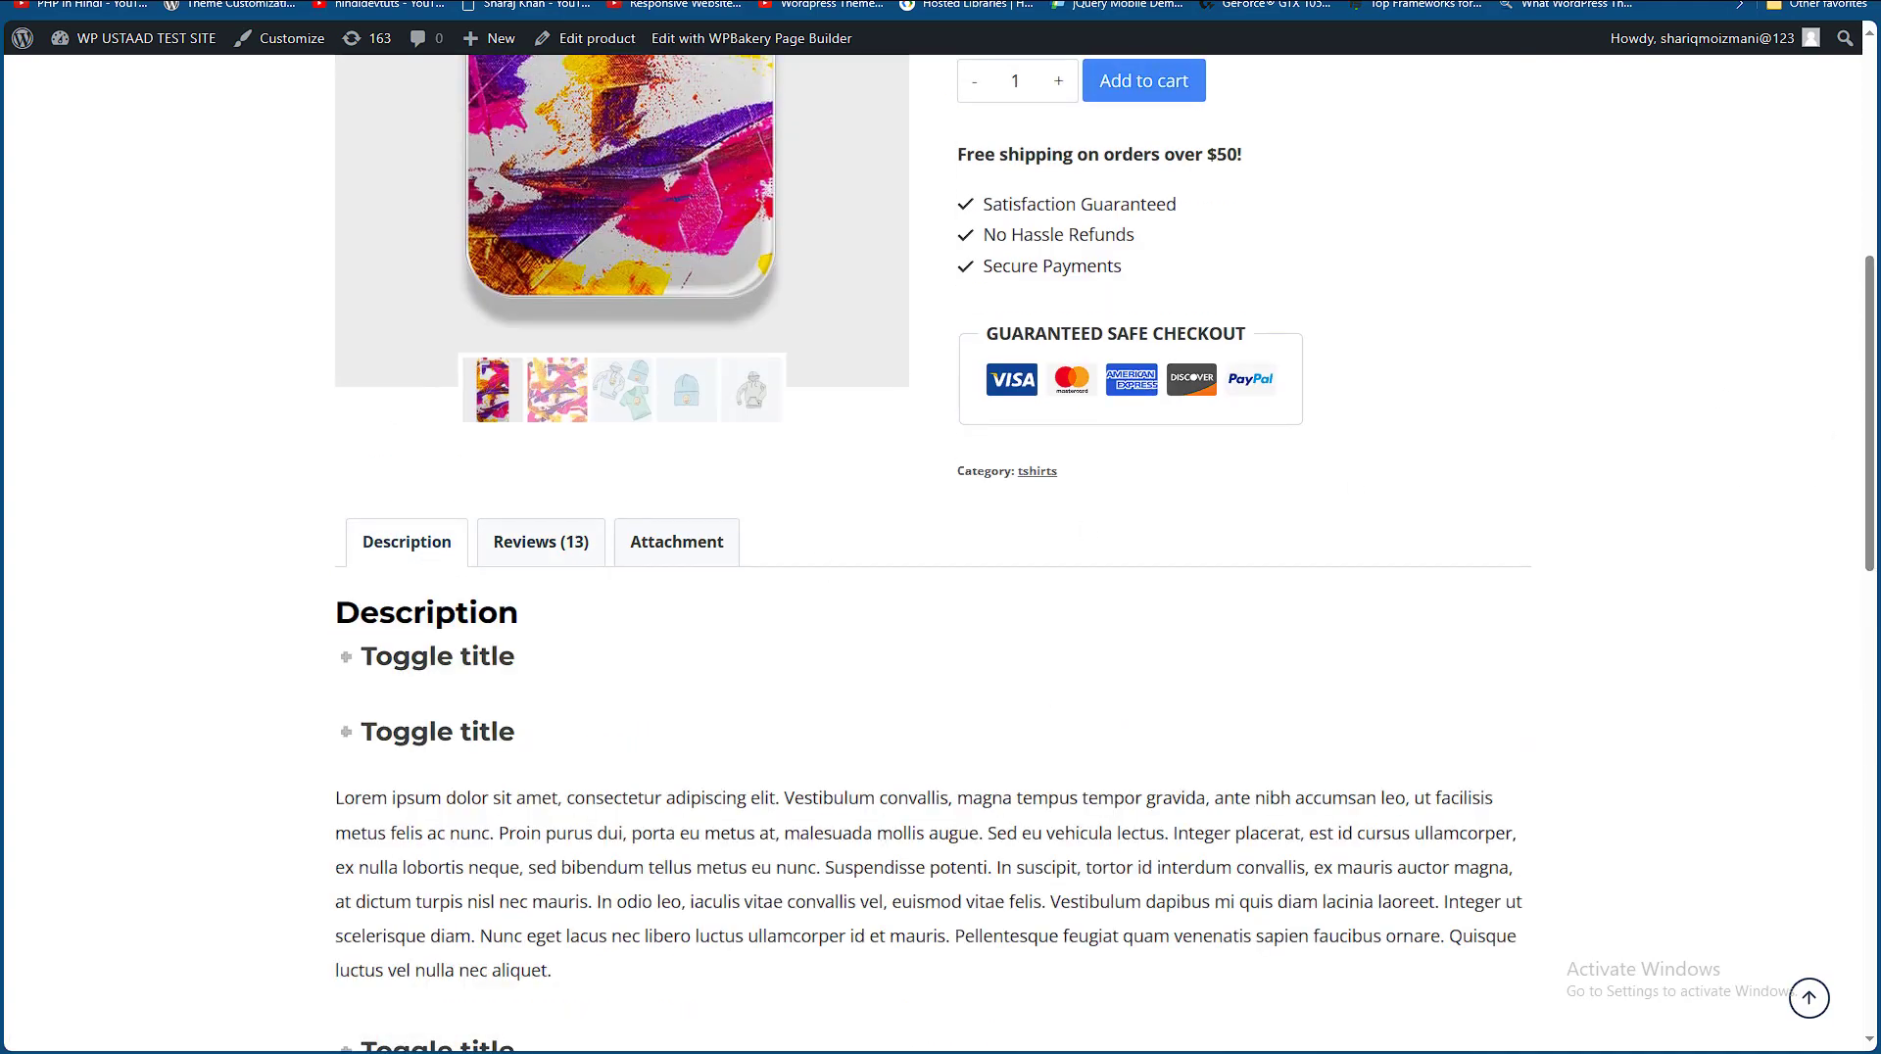
{"action": "scroll", "coordinate": [748, 415], "scroll_direction": "down", "scroll_amount": 7}
- Test the Product File Manual download from the product's Attachment section and cancel the resulting file download
{"action": "scroll", "coordinate": [748, 416], "scroll_direction": "up", "scroll_amount": 5}
{"action": "left_click", "coordinate": [695, 308]}
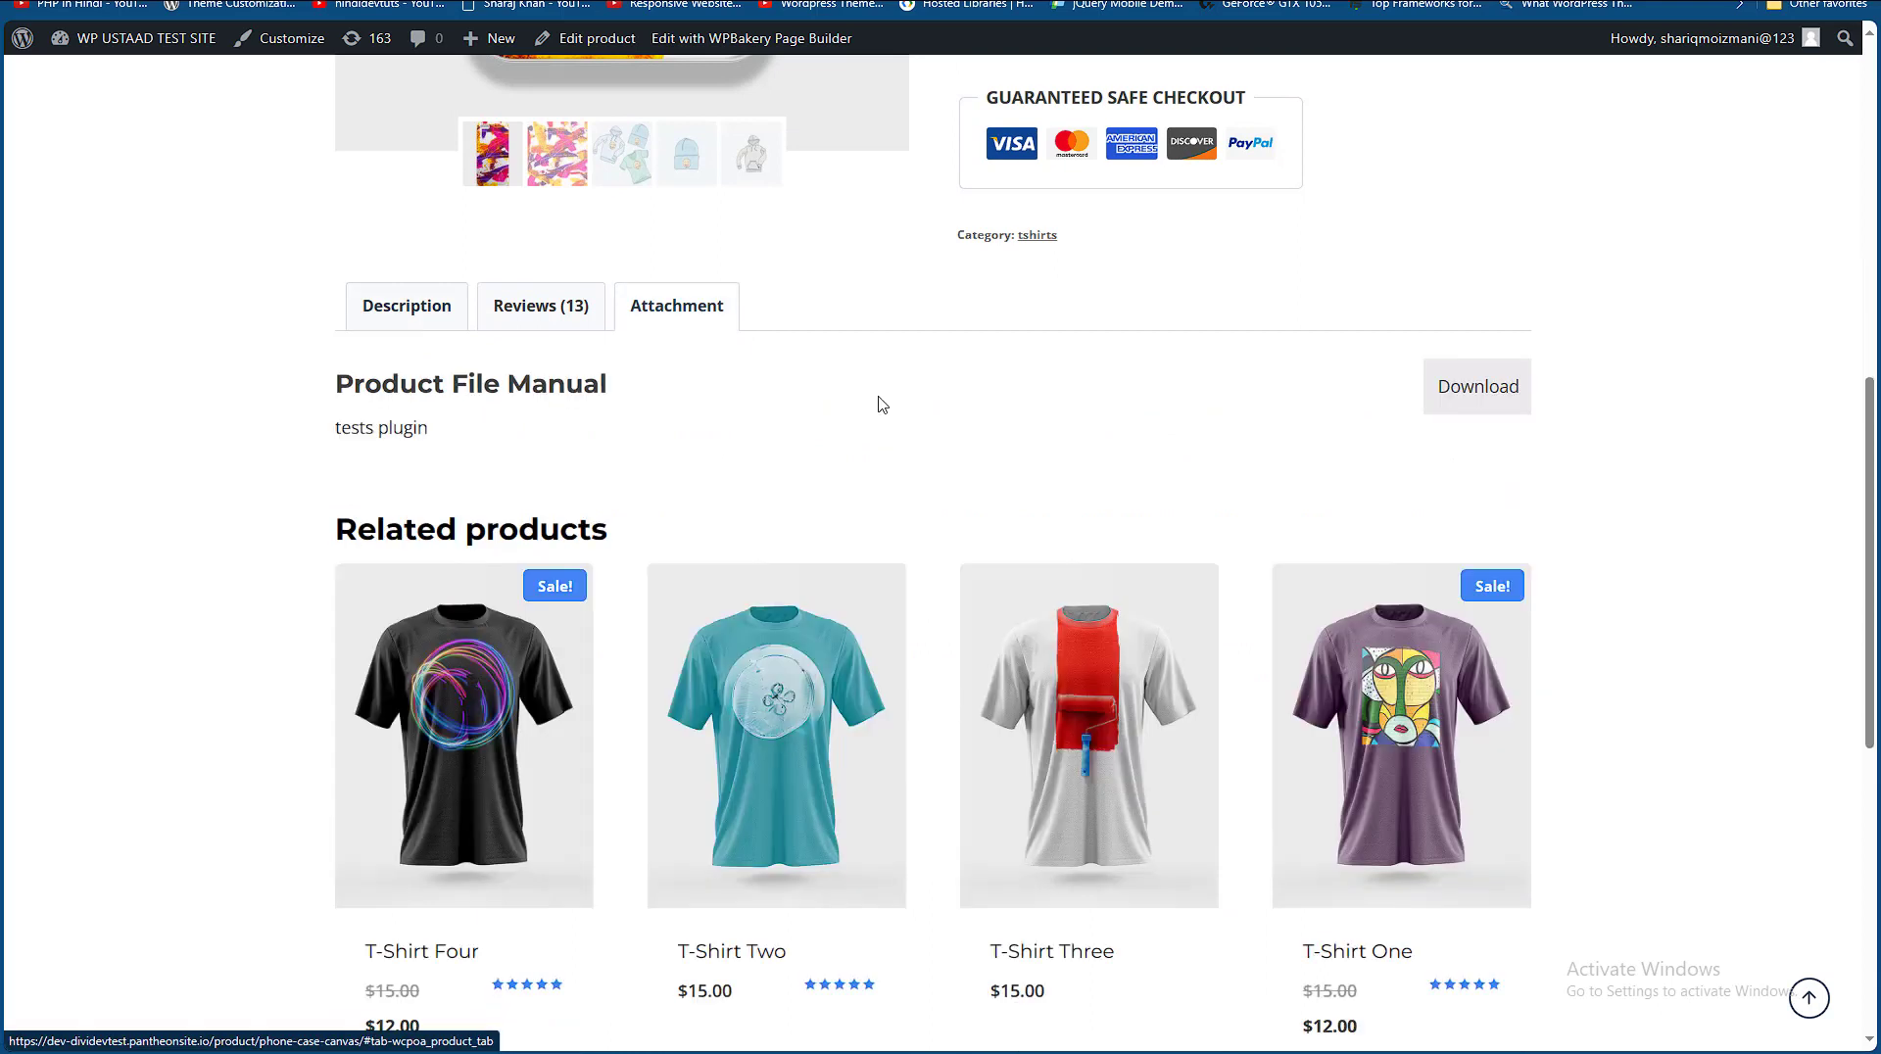
{"action": "left_click", "coordinate": [1472, 390]}
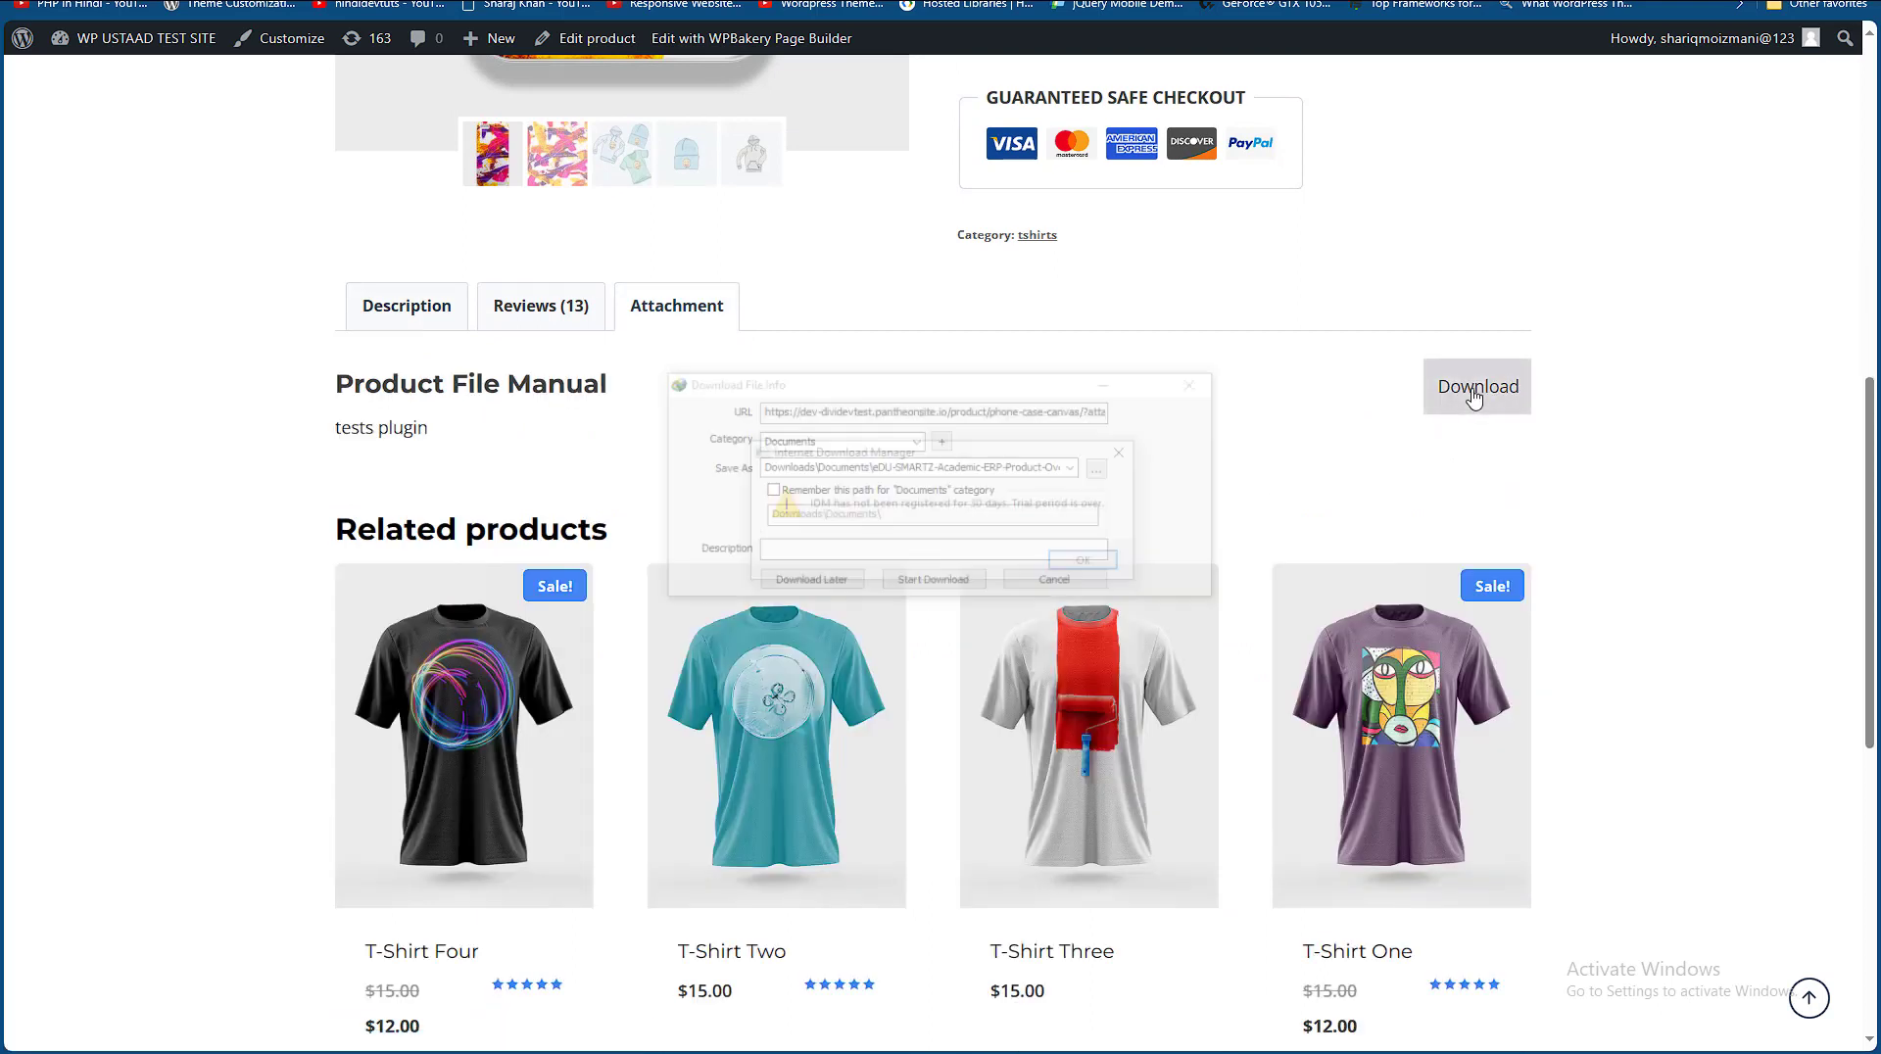
{"action": "left_click", "coordinate": [1125, 452]}
{"action": "left_click", "coordinate": [1102, 591]}
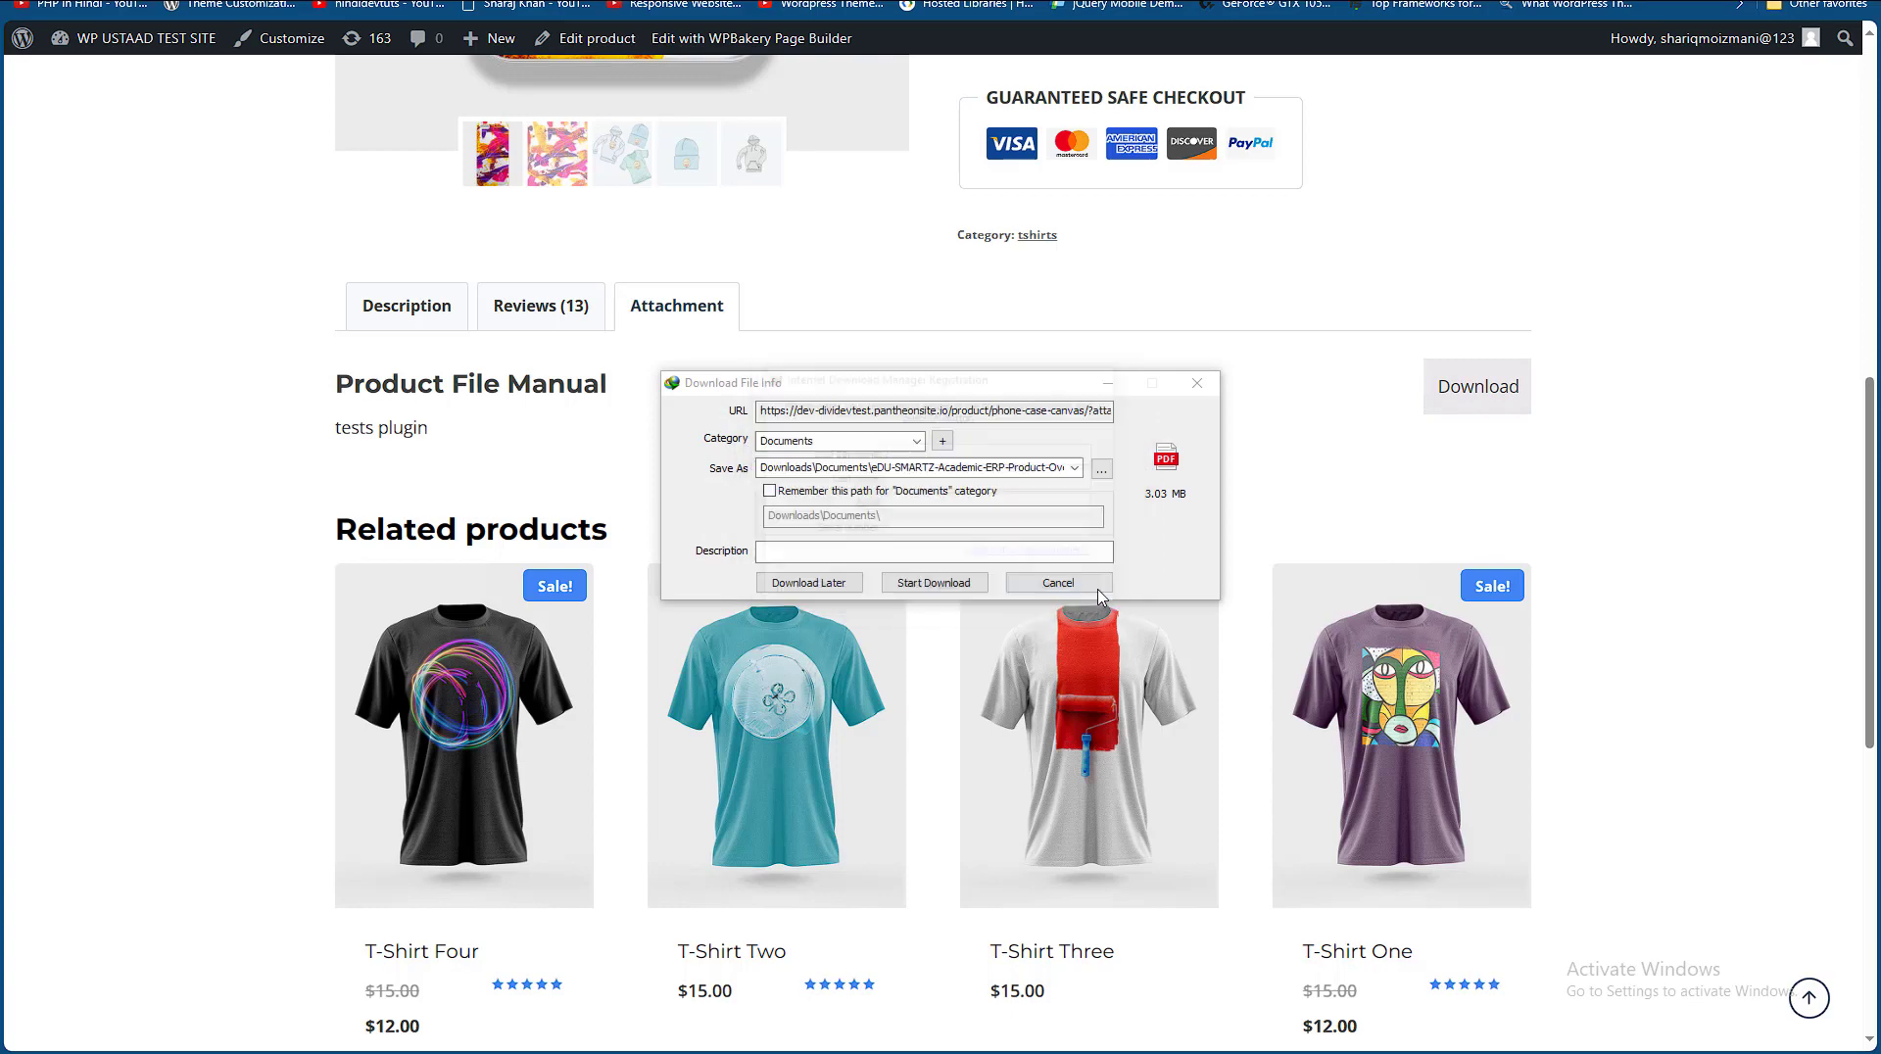
{"action": "left_click", "coordinate": [1063, 581]}
- Add one Phone Case Canvas to the cart and view the cart
{"action": "scroll", "coordinate": [1753, 583], "scroll_direction": "up", "scroll_amount": 5}
{"action": "left_click_drag", "start_coordinate": [1879, 502], "coordinate": [1872, 448]}
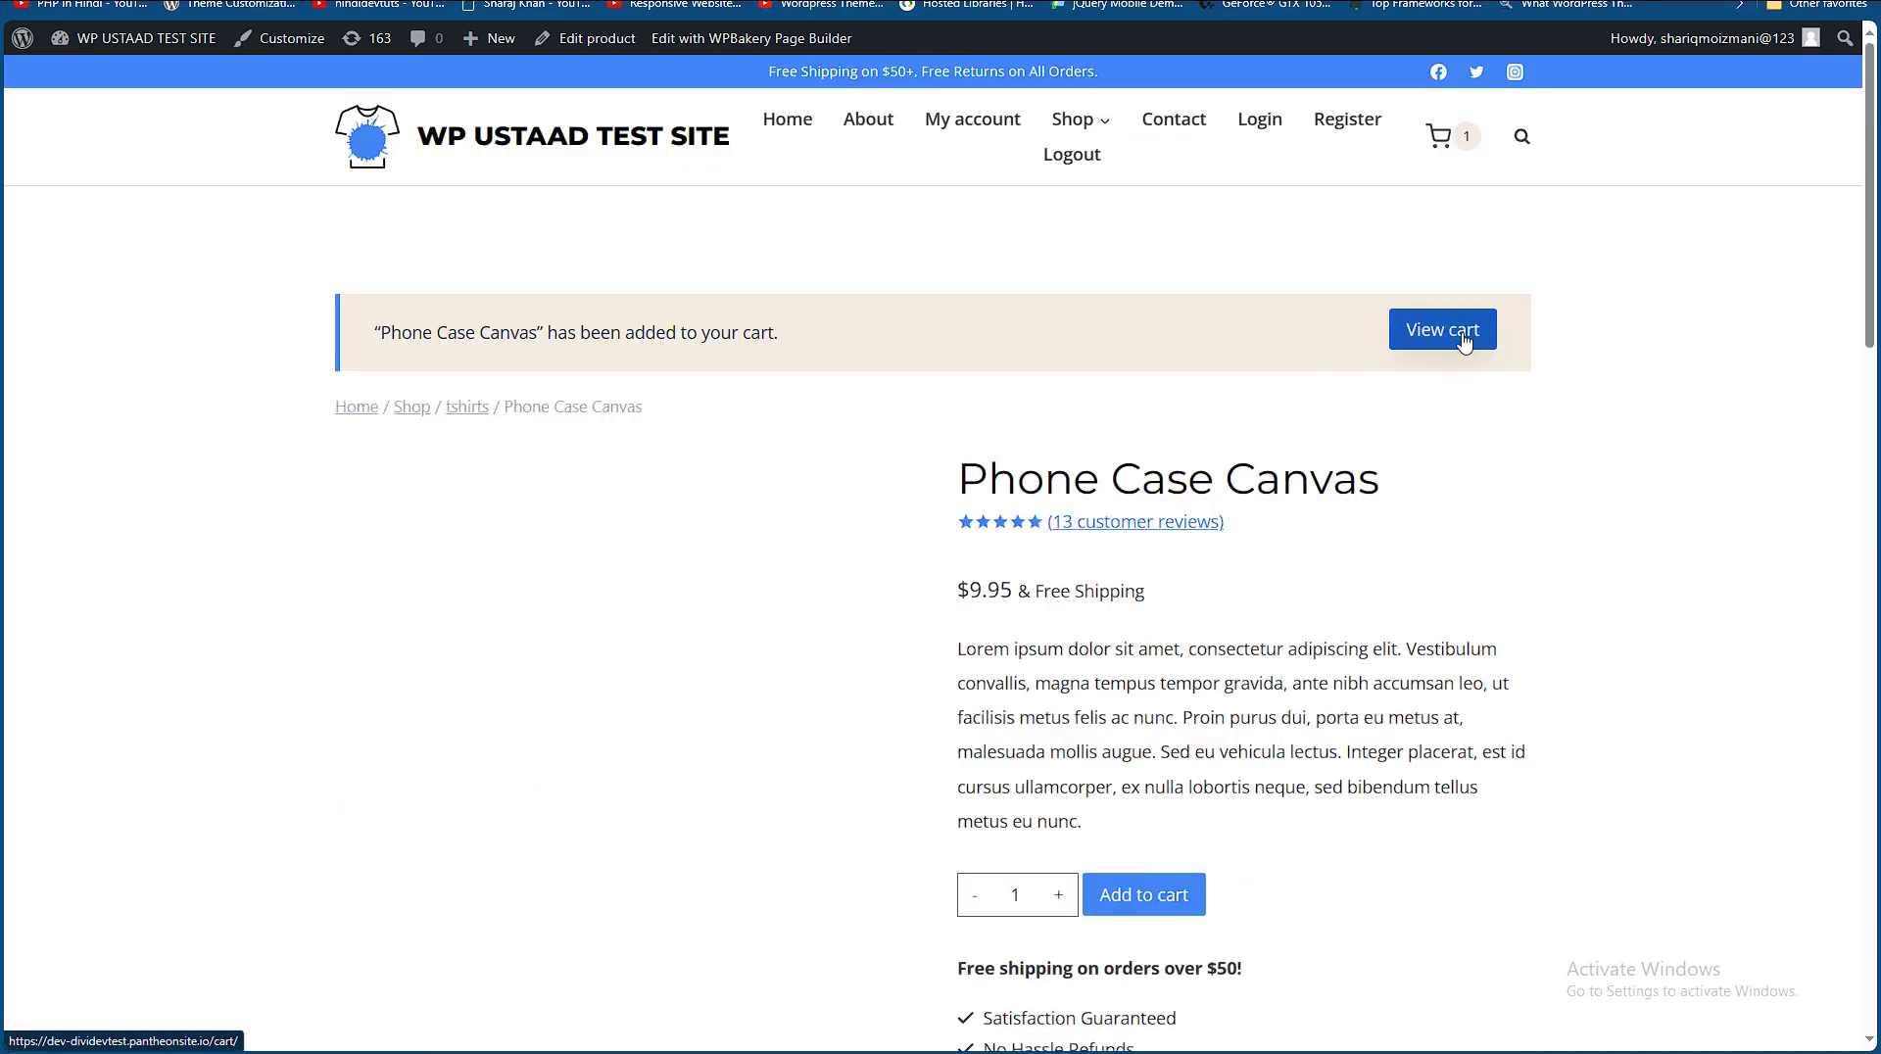
{"action": "left_click", "coordinate": [1443, 334]}
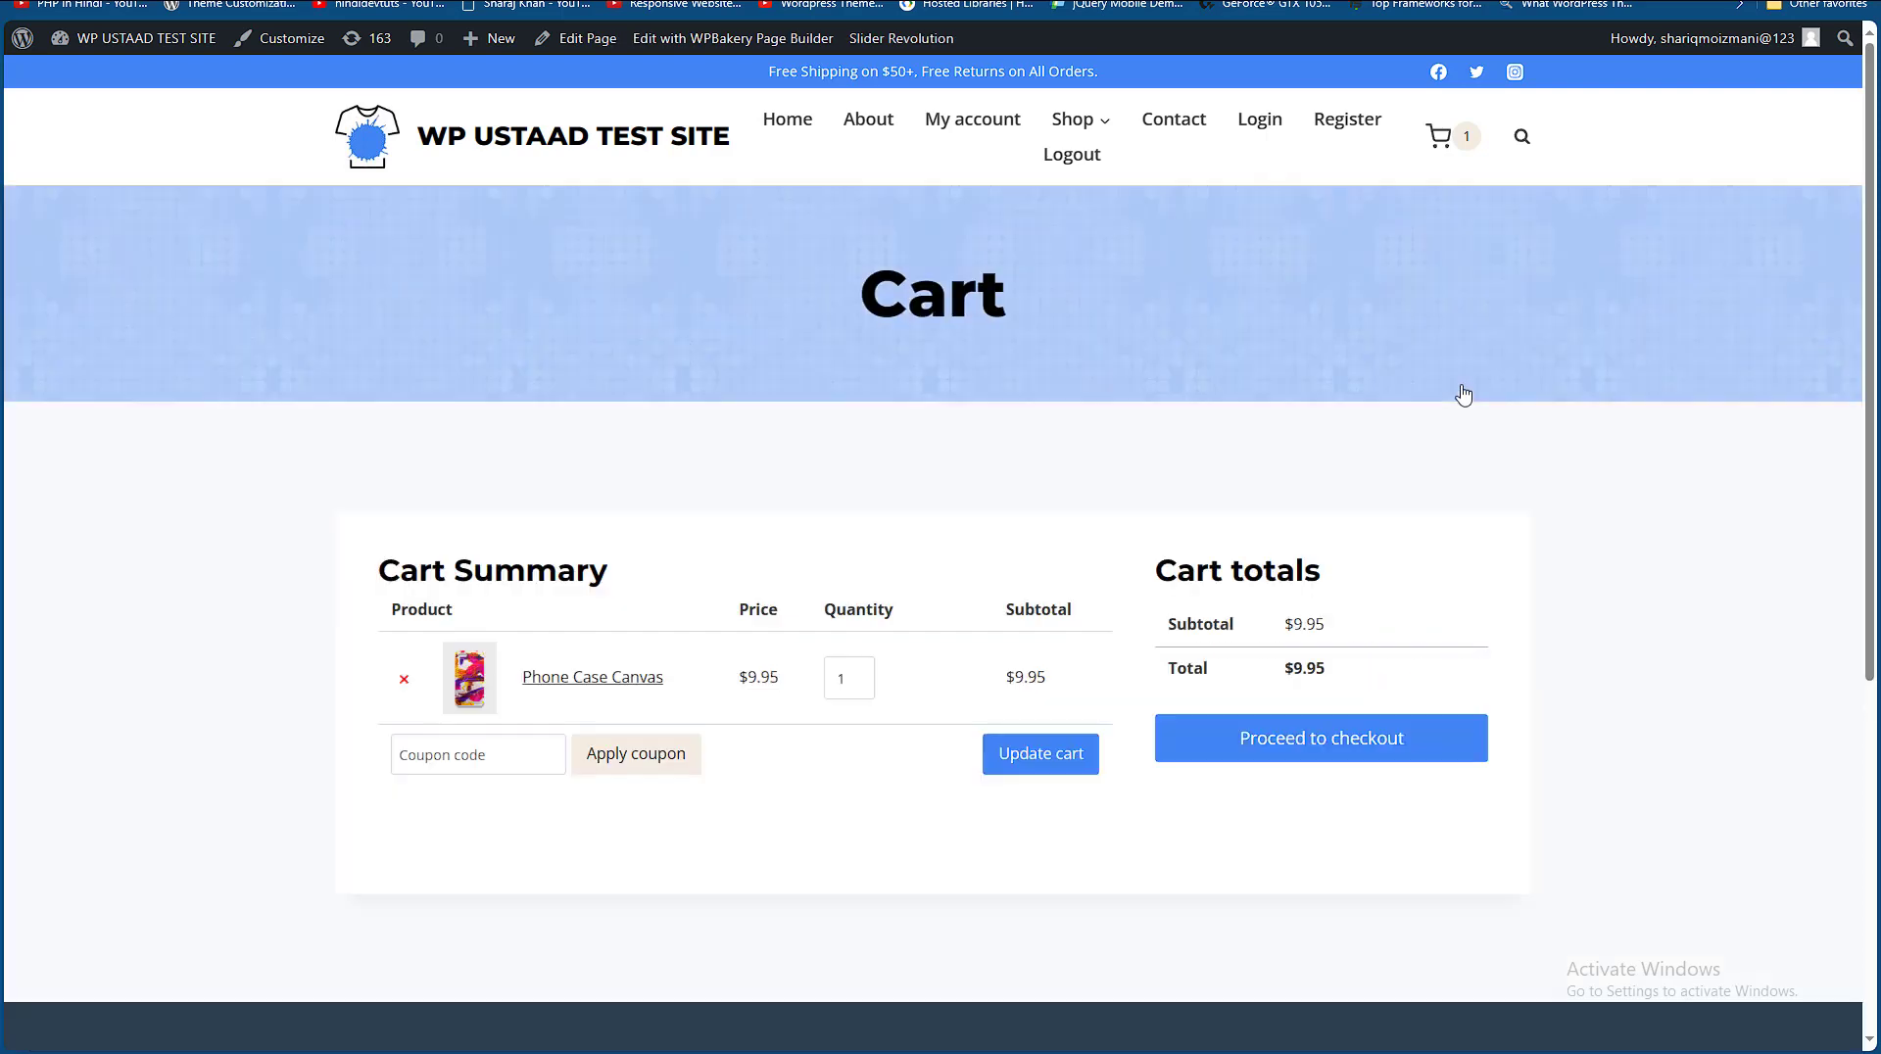
- Proceed to checkout and place the order with Cash on delivery, using the prefilled billing details
{"action": "left_click", "coordinate": [1307, 742]}
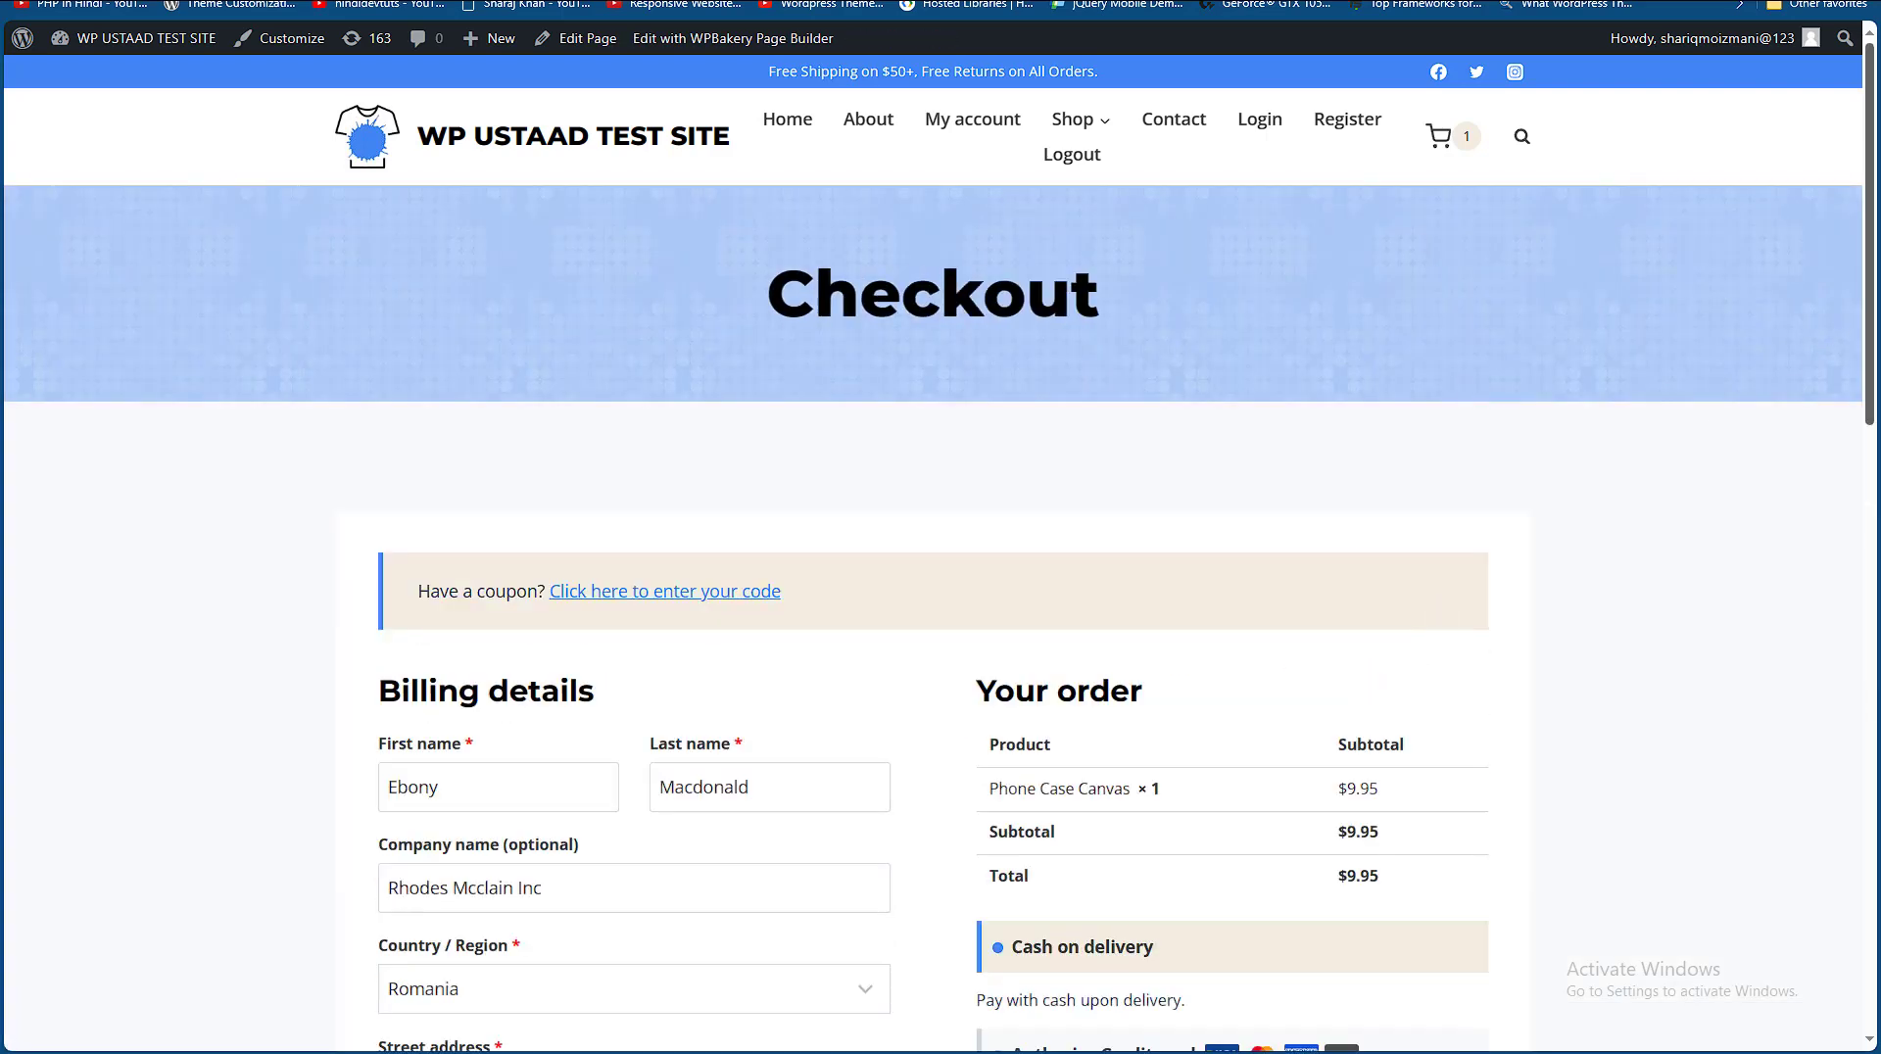
{"action": "scroll", "coordinate": [1469, 489], "scroll_direction": "down", "scroll_amount": 5}
{"action": "left_click", "coordinate": [1193, 683]}
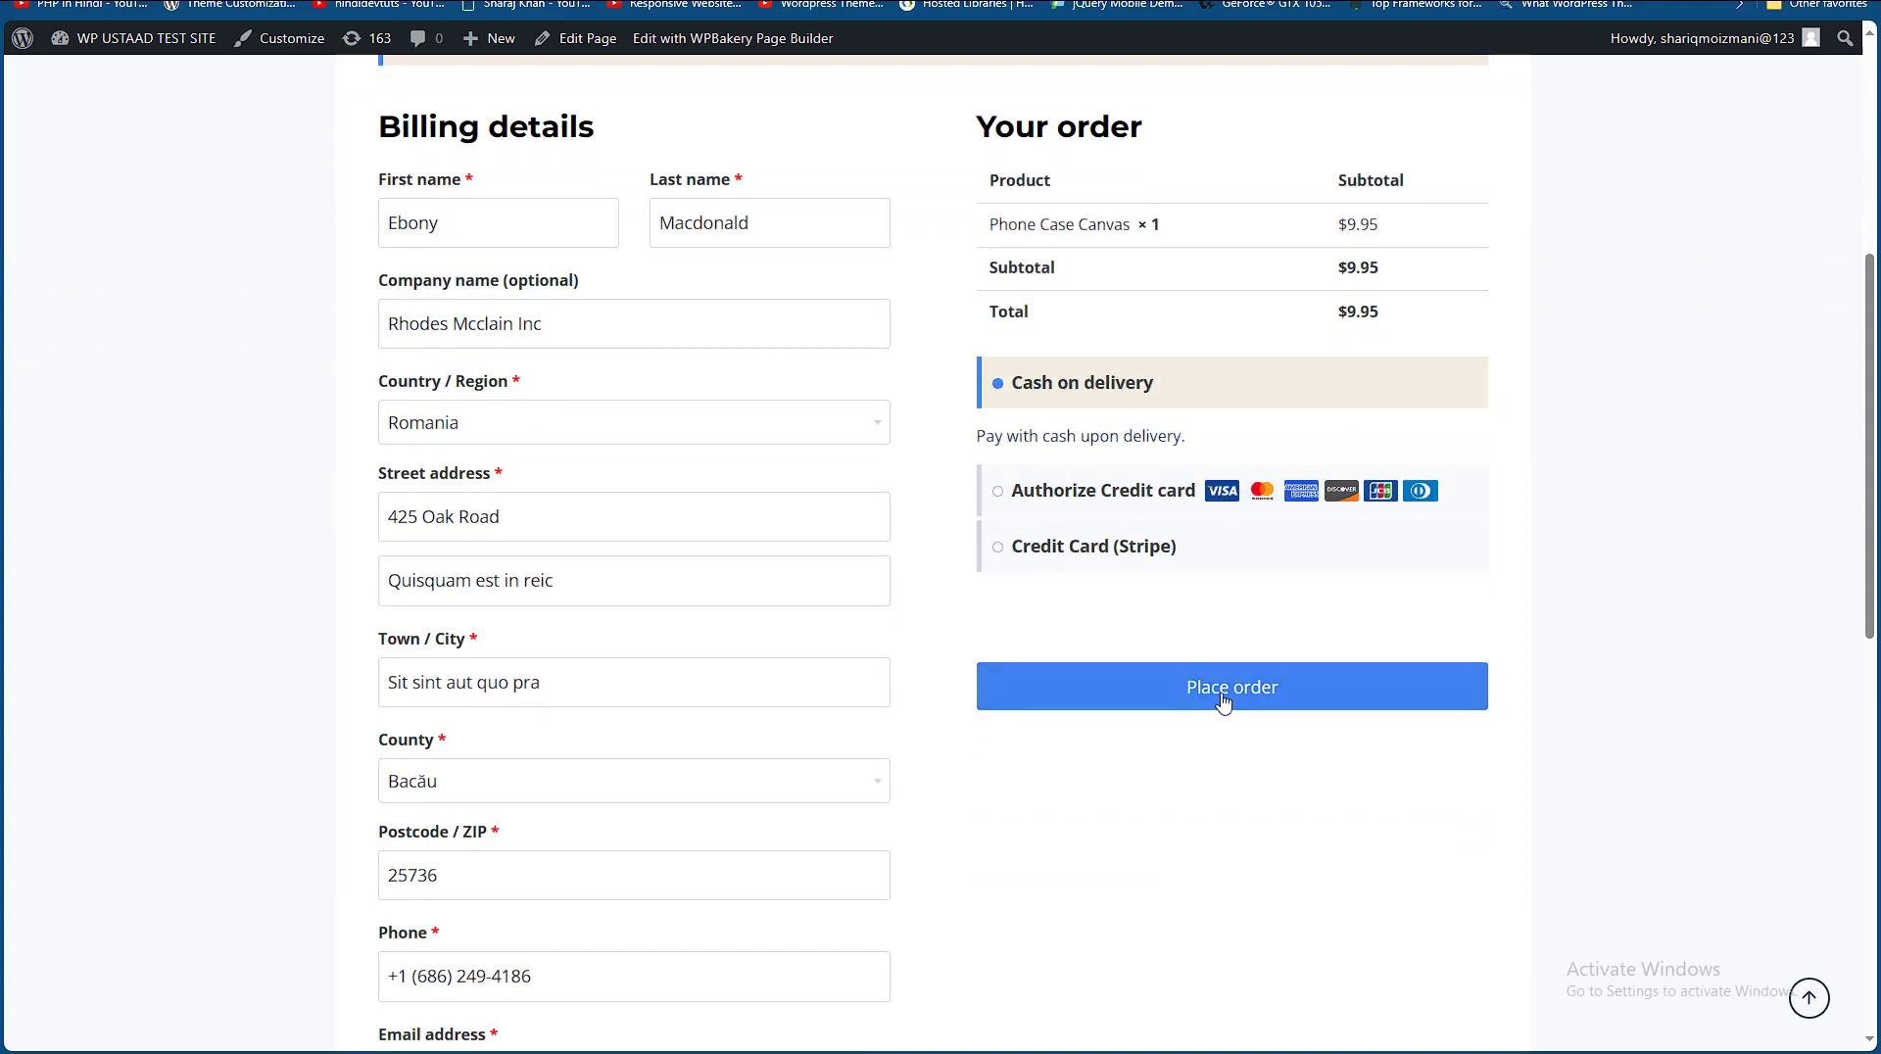
{"action": "left_click", "coordinate": [1224, 697]}
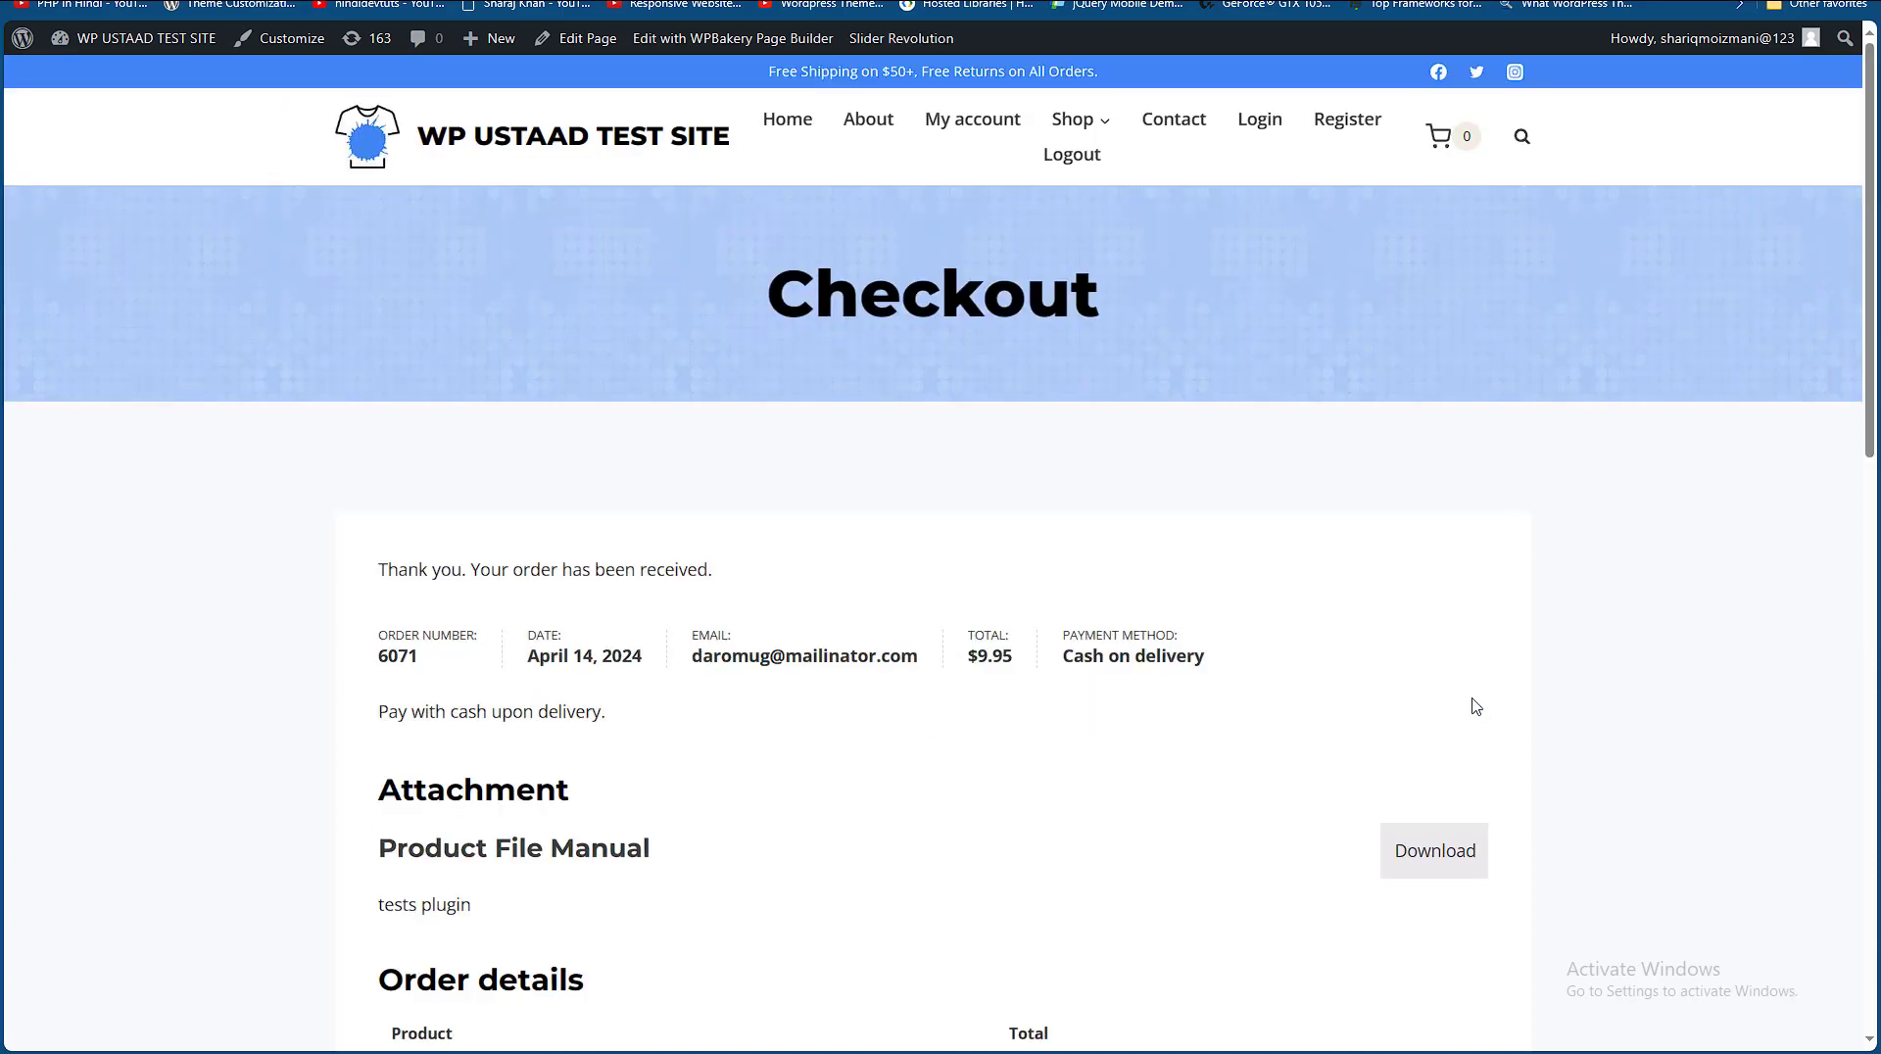
- Examine the order confirmation page for the Product File Manual attachment and the order details
{"action": "scroll", "coordinate": [940, 588], "scroll_direction": "down", "scroll_amount": 3}
{"action": "left_click_drag", "start_coordinate": [1876, 402], "coordinate": [1877, 481]}
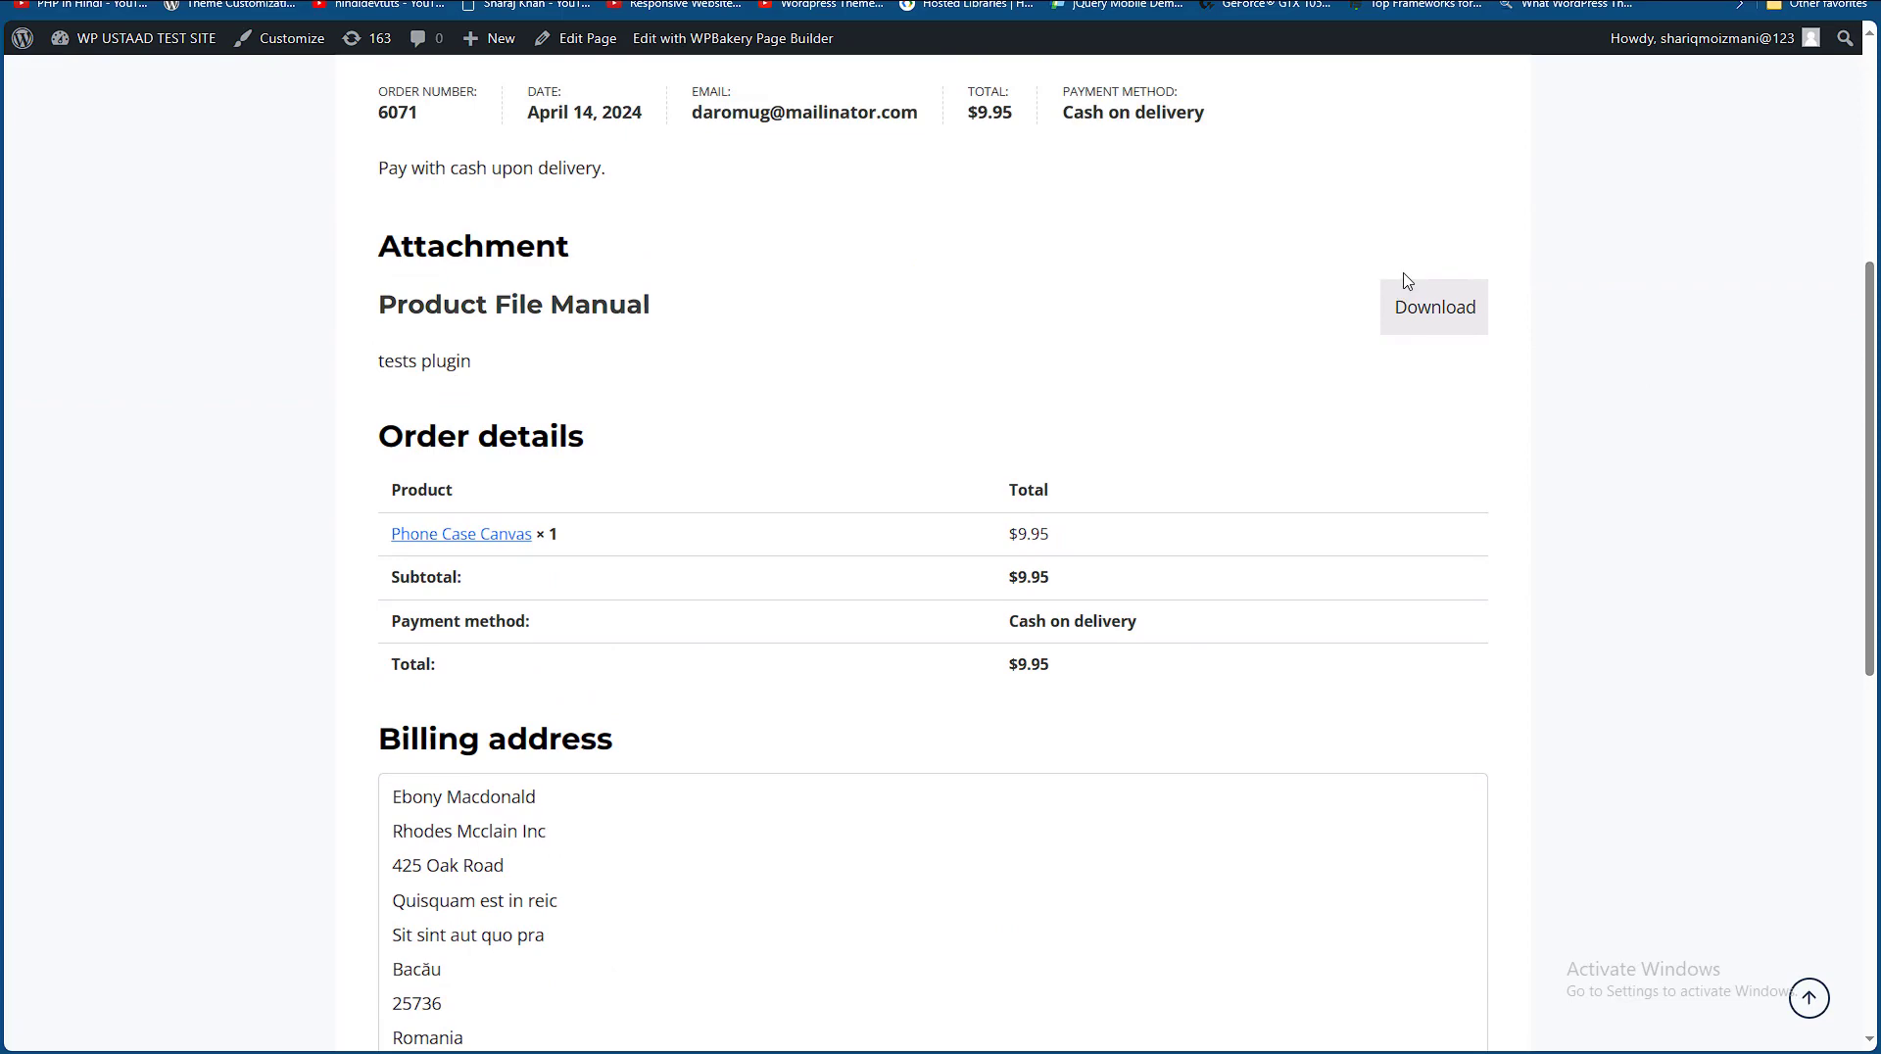
{"action": "scroll", "coordinate": [1515, 389], "scroll_direction": "down", "scroll_amount": 5}
{"action": "scroll", "coordinate": [1537, 392], "scroll_direction": "up", "scroll_amount": 15}
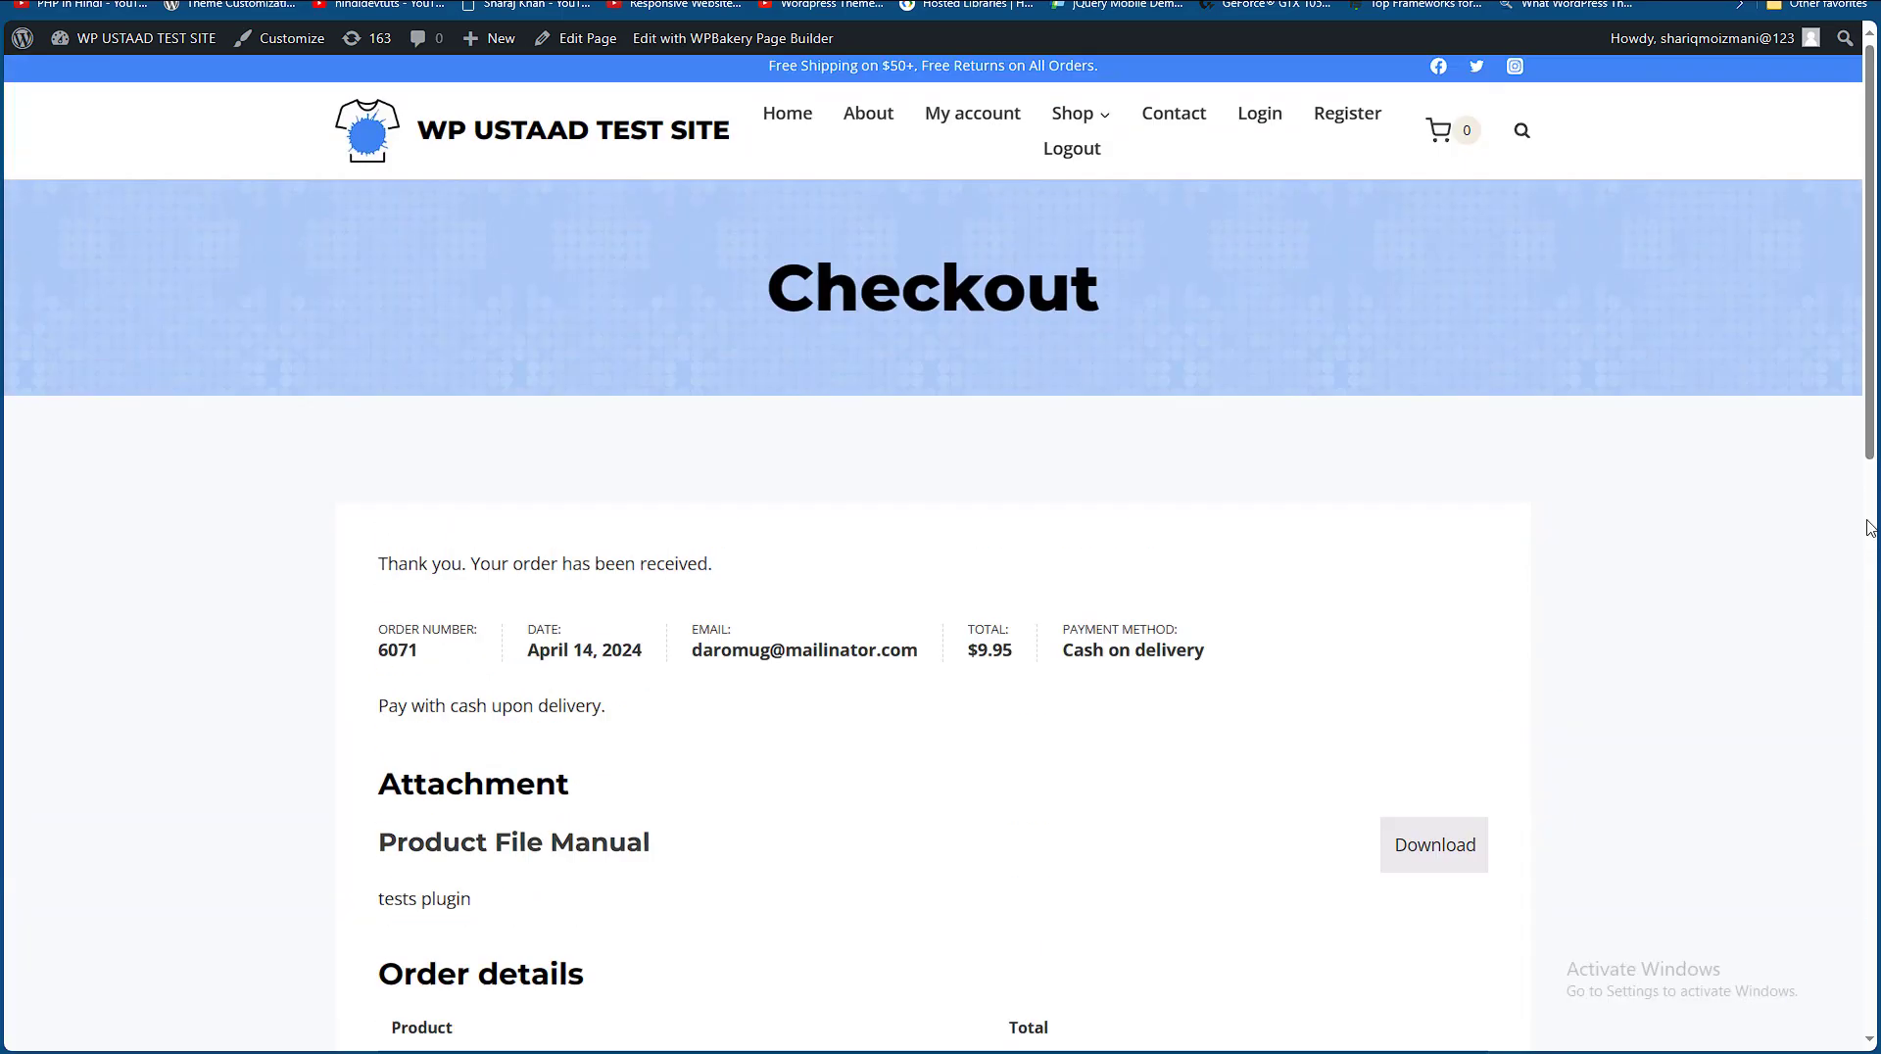
{"action": "scroll", "coordinate": [1556, 392], "scroll_direction": "down", "scroll_amount": 6}
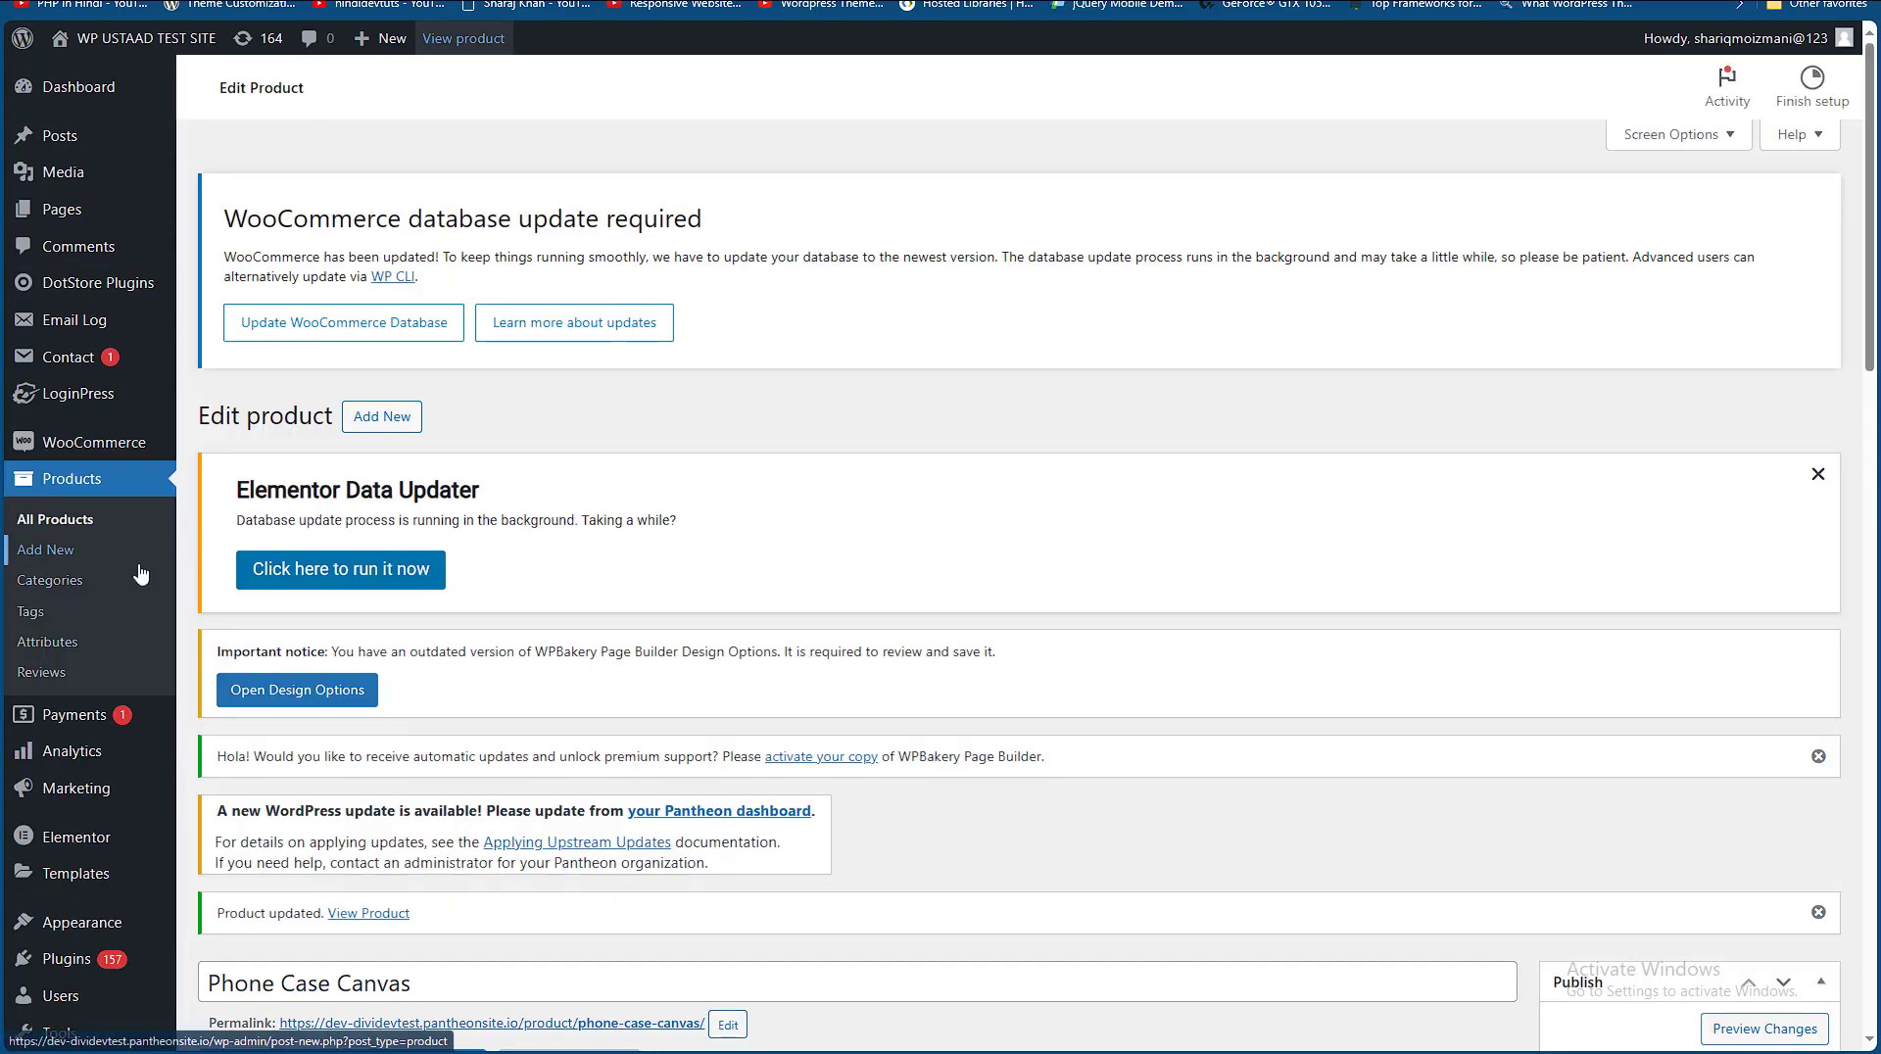
- Open the newest order in the WooCommerce orders list and view its Attachment section
{"action": "scroll", "coordinate": [136, 588], "scroll_direction": "down", "scroll_amount": 10}
{"action": "scroll", "coordinate": [136, 603], "scroll_direction": "down", "scroll_amount": 5}
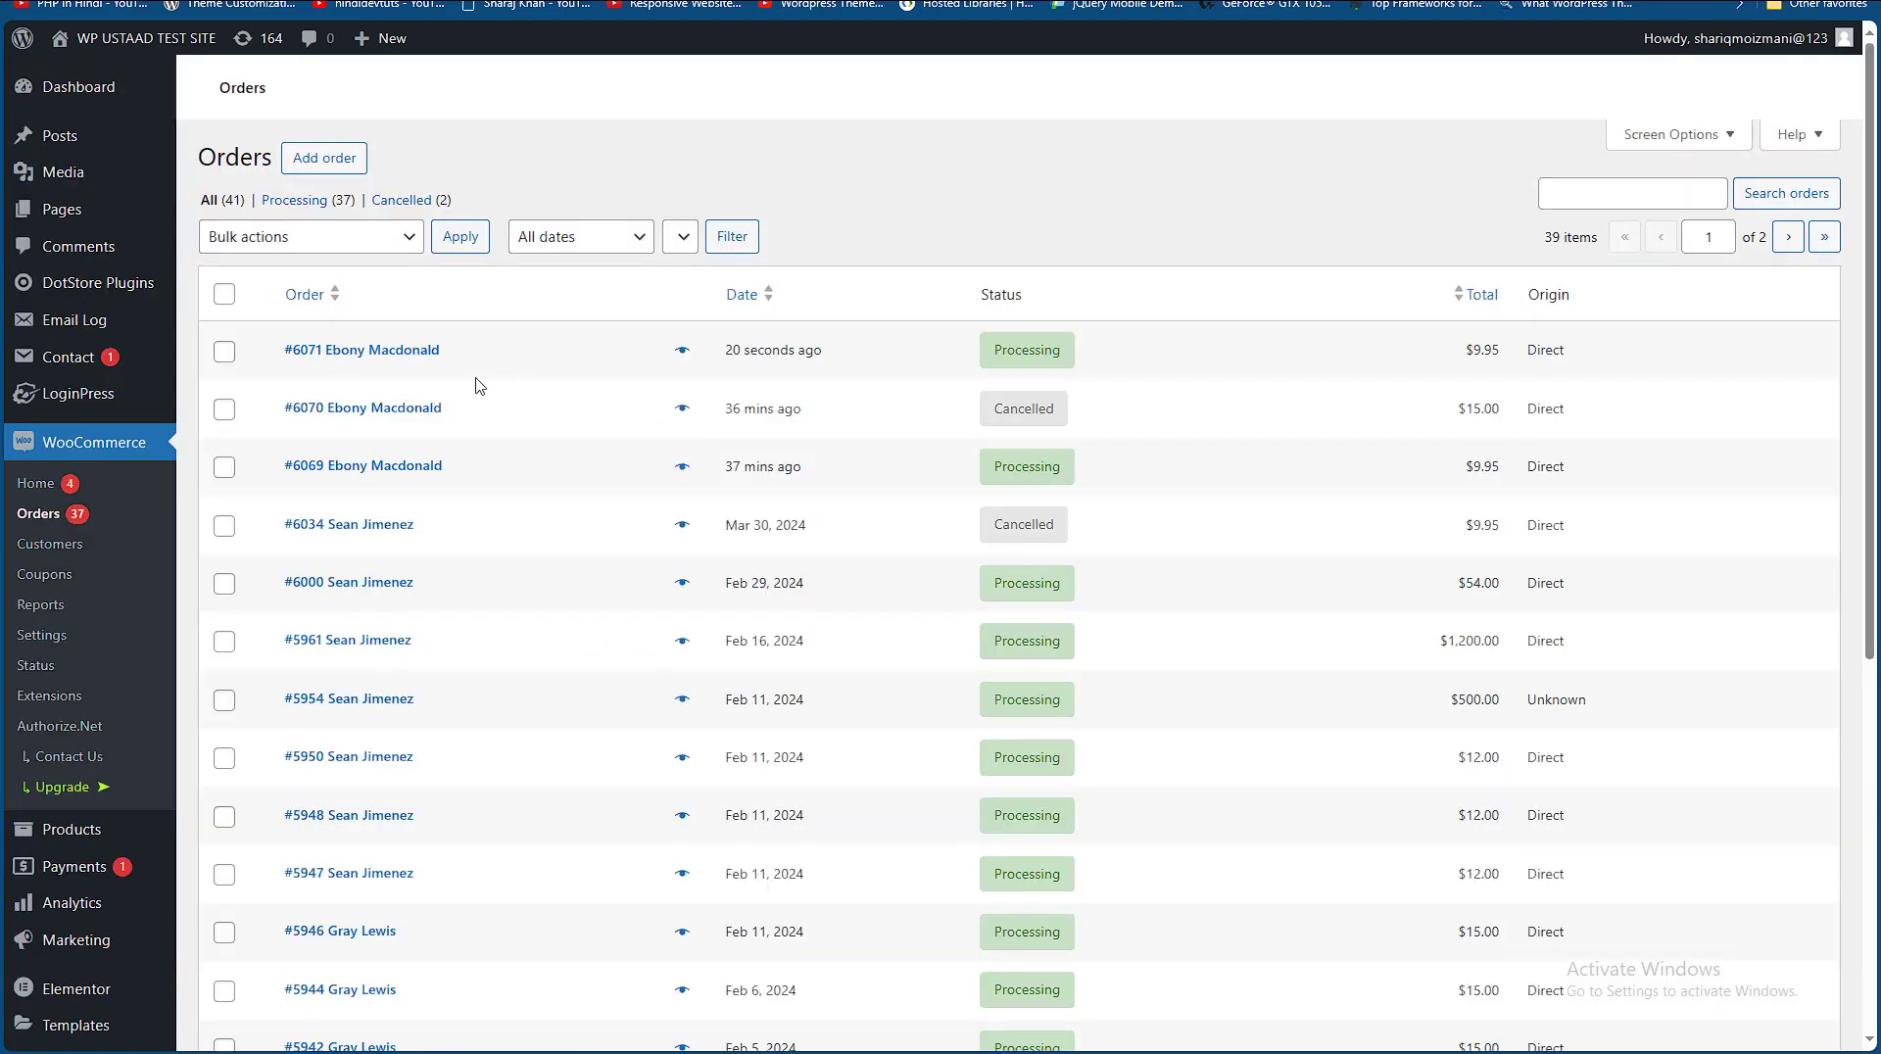
{"action": "left_click", "coordinate": [397, 351]}
{"action": "scroll", "coordinate": [1805, 529], "scroll_direction": "down", "scroll_amount": 4}
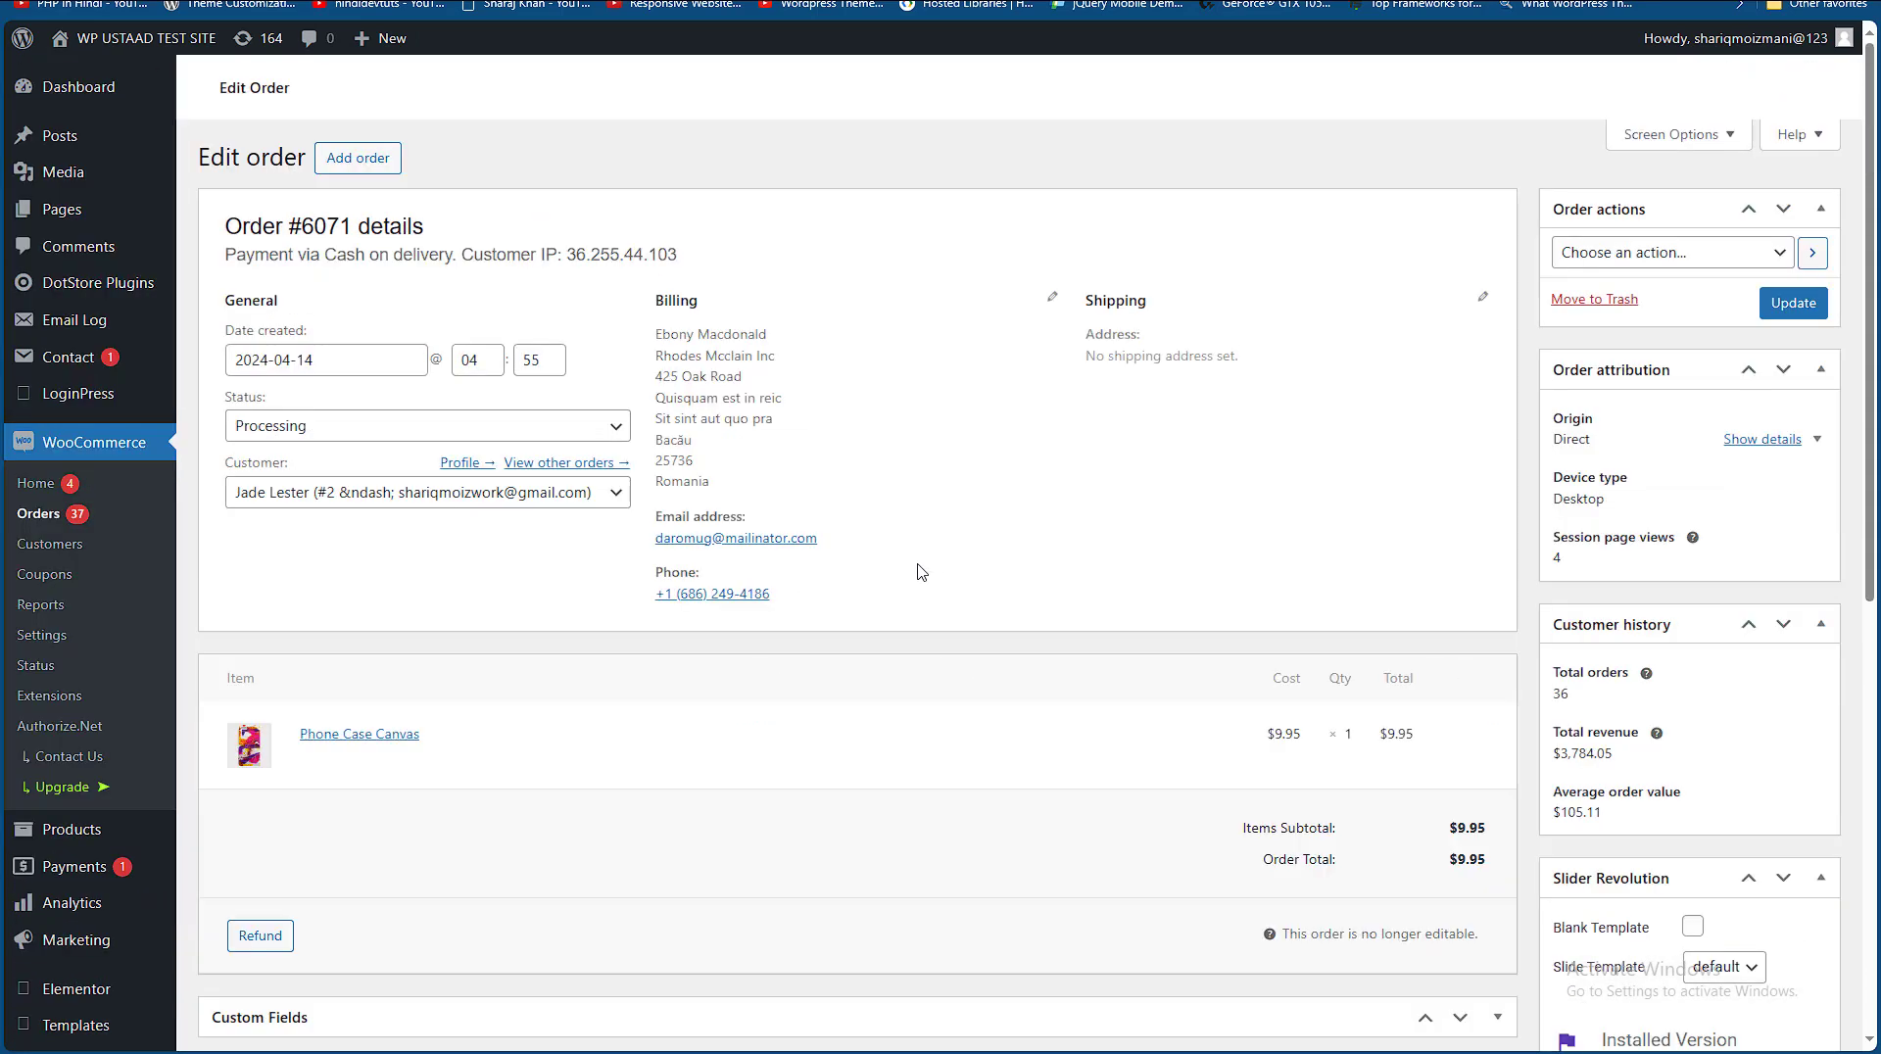
{"action": "scroll", "coordinate": [1712, 413], "scroll_direction": "down", "scroll_amount": 6}
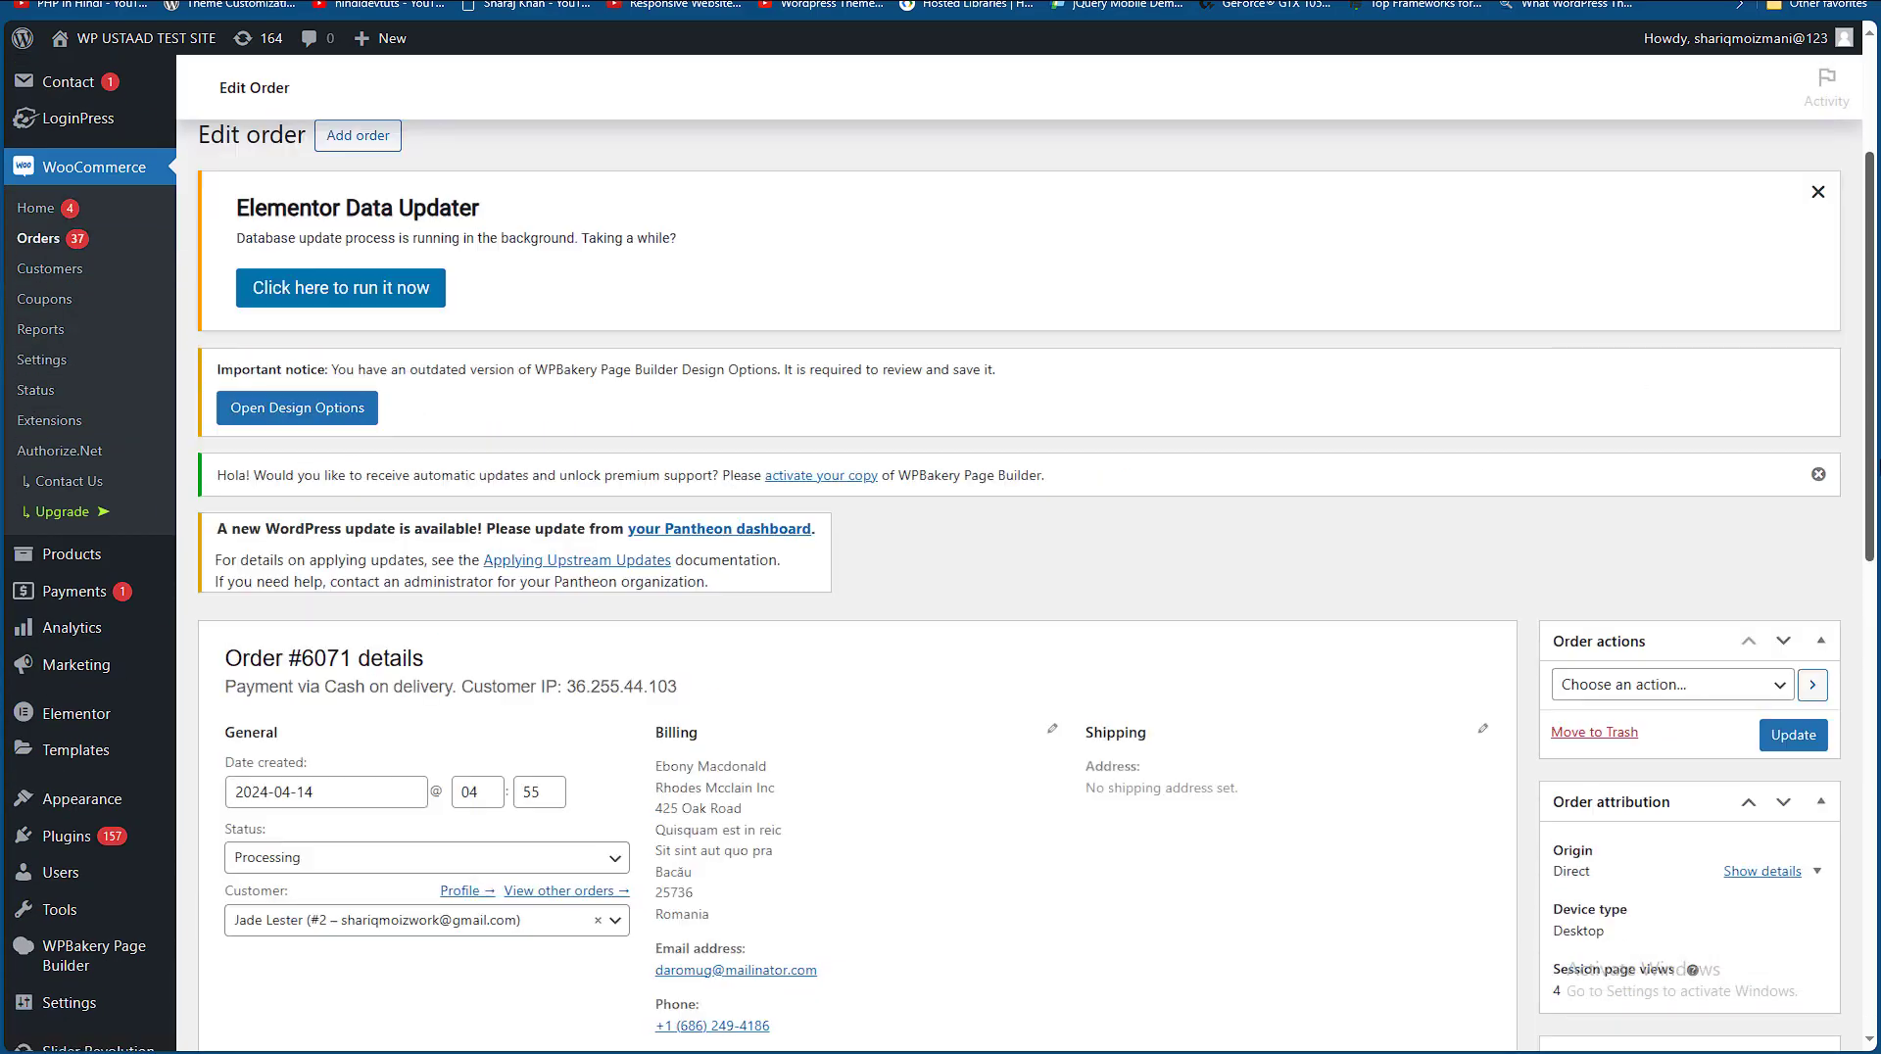
{"action": "scroll", "coordinate": [616, 877], "scroll_direction": "down", "scroll_amount": 7}
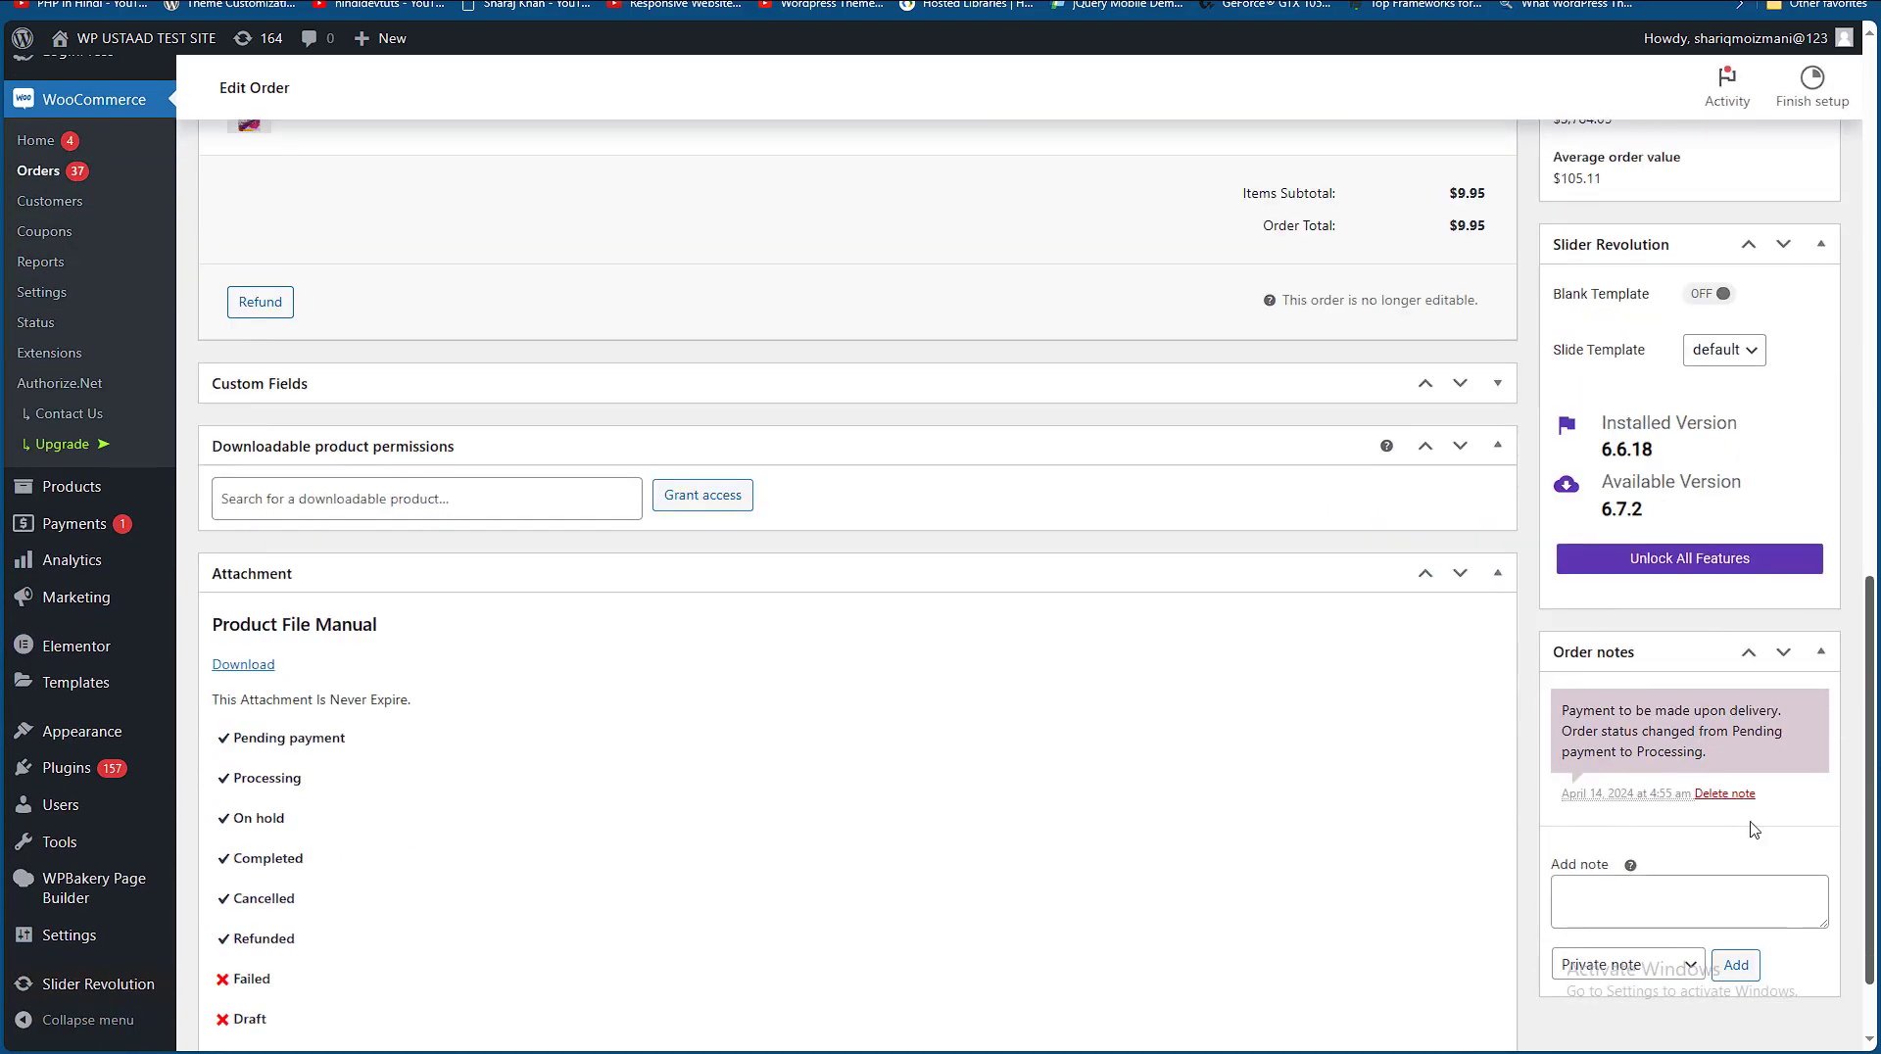
{"action": "scroll", "coordinate": [616, 876], "scroll_direction": "down", "scroll_amount": 1}
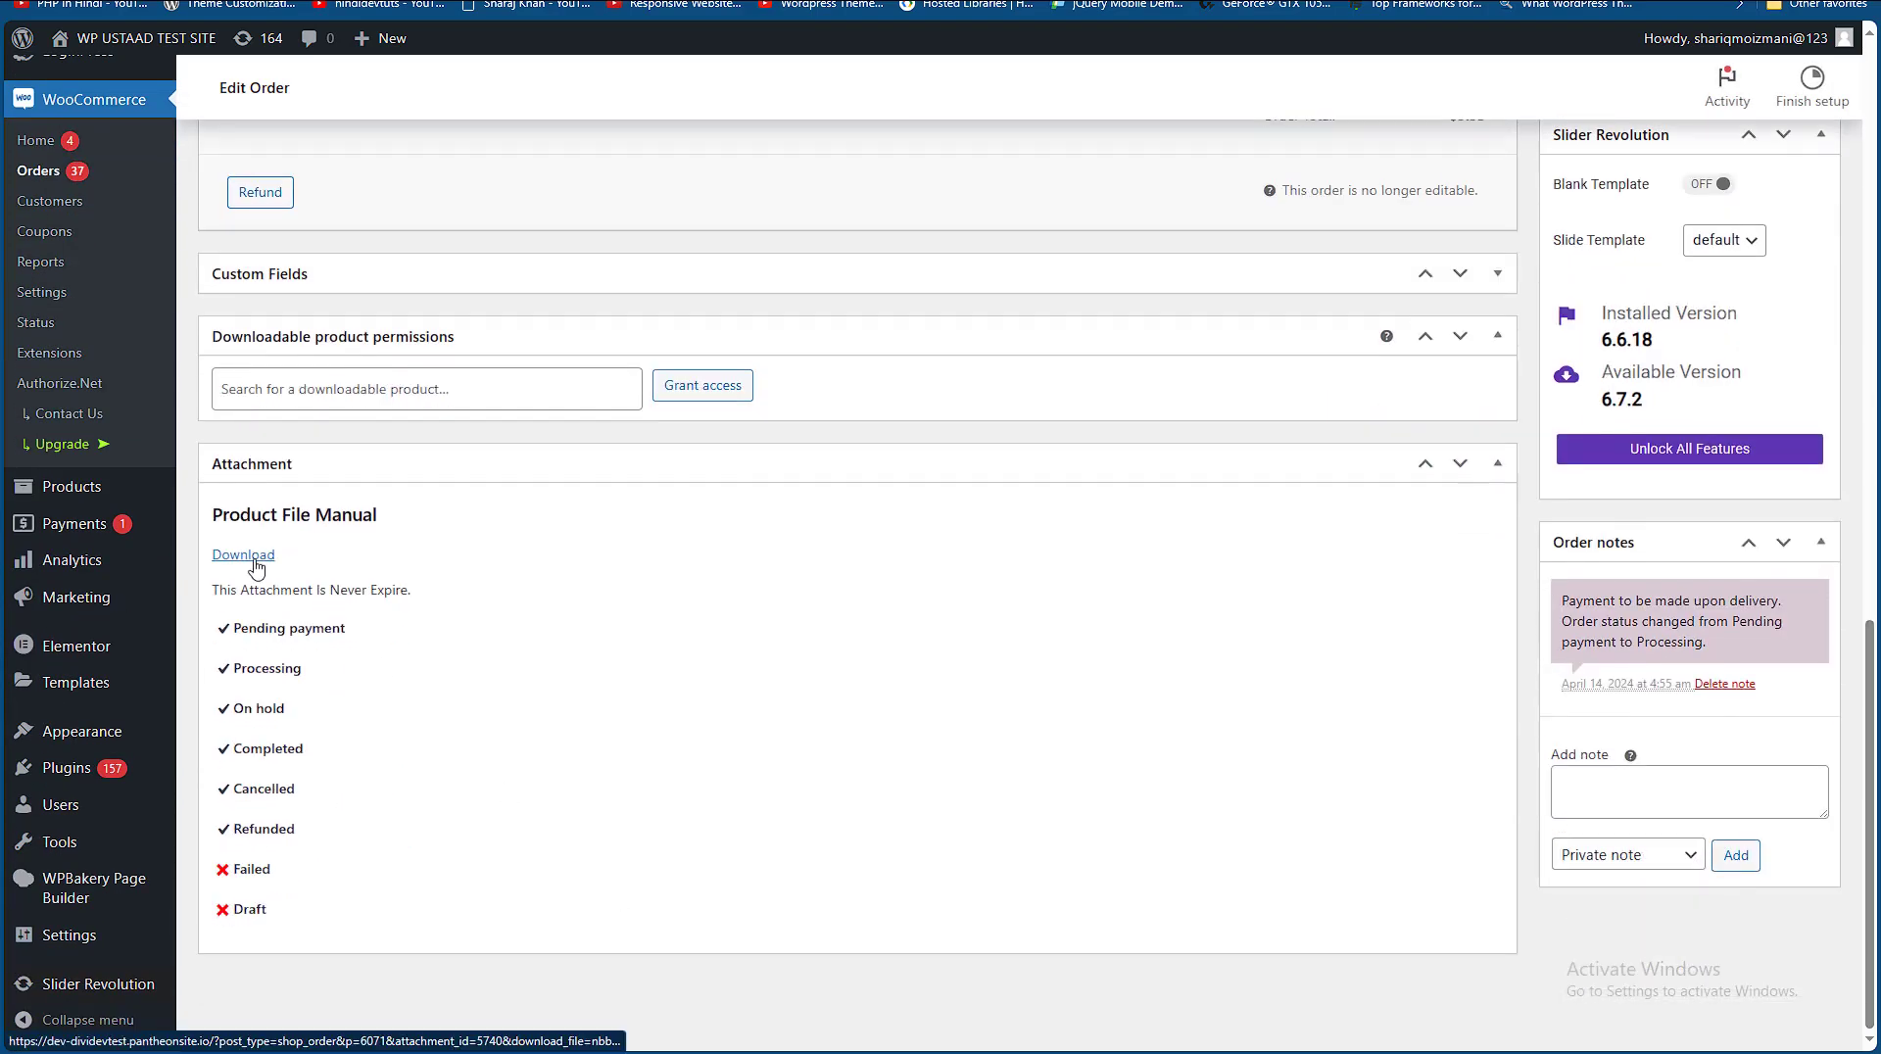
- Examine which order statuses are allowed for the Product File Manual attachment and review the order's details
{"action": "left_click_drag", "start_coordinate": [306, 834], "coordinate": [221, 635]}
{"action": "left_click", "coordinate": [382, 713]}
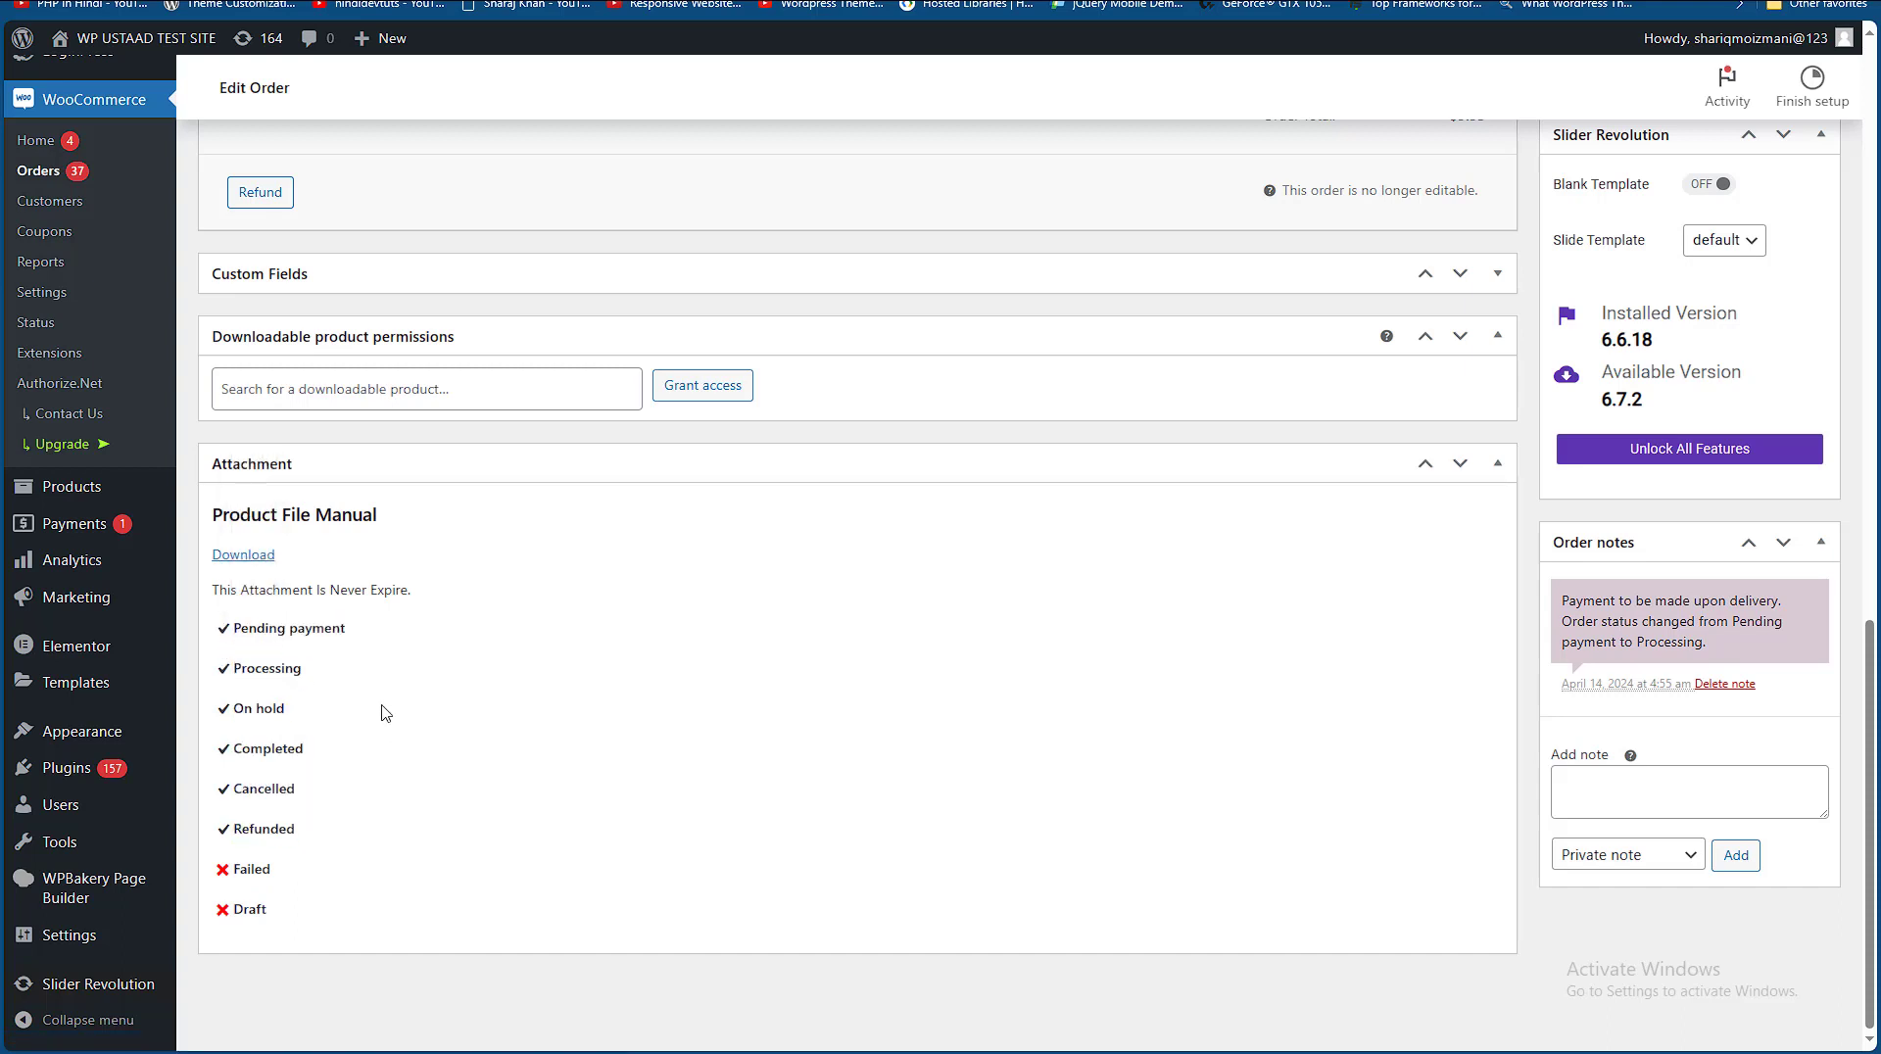
{"action": "left_click_drag", "start_coordinate": [313, 831], "coordinate": [199, 632]}
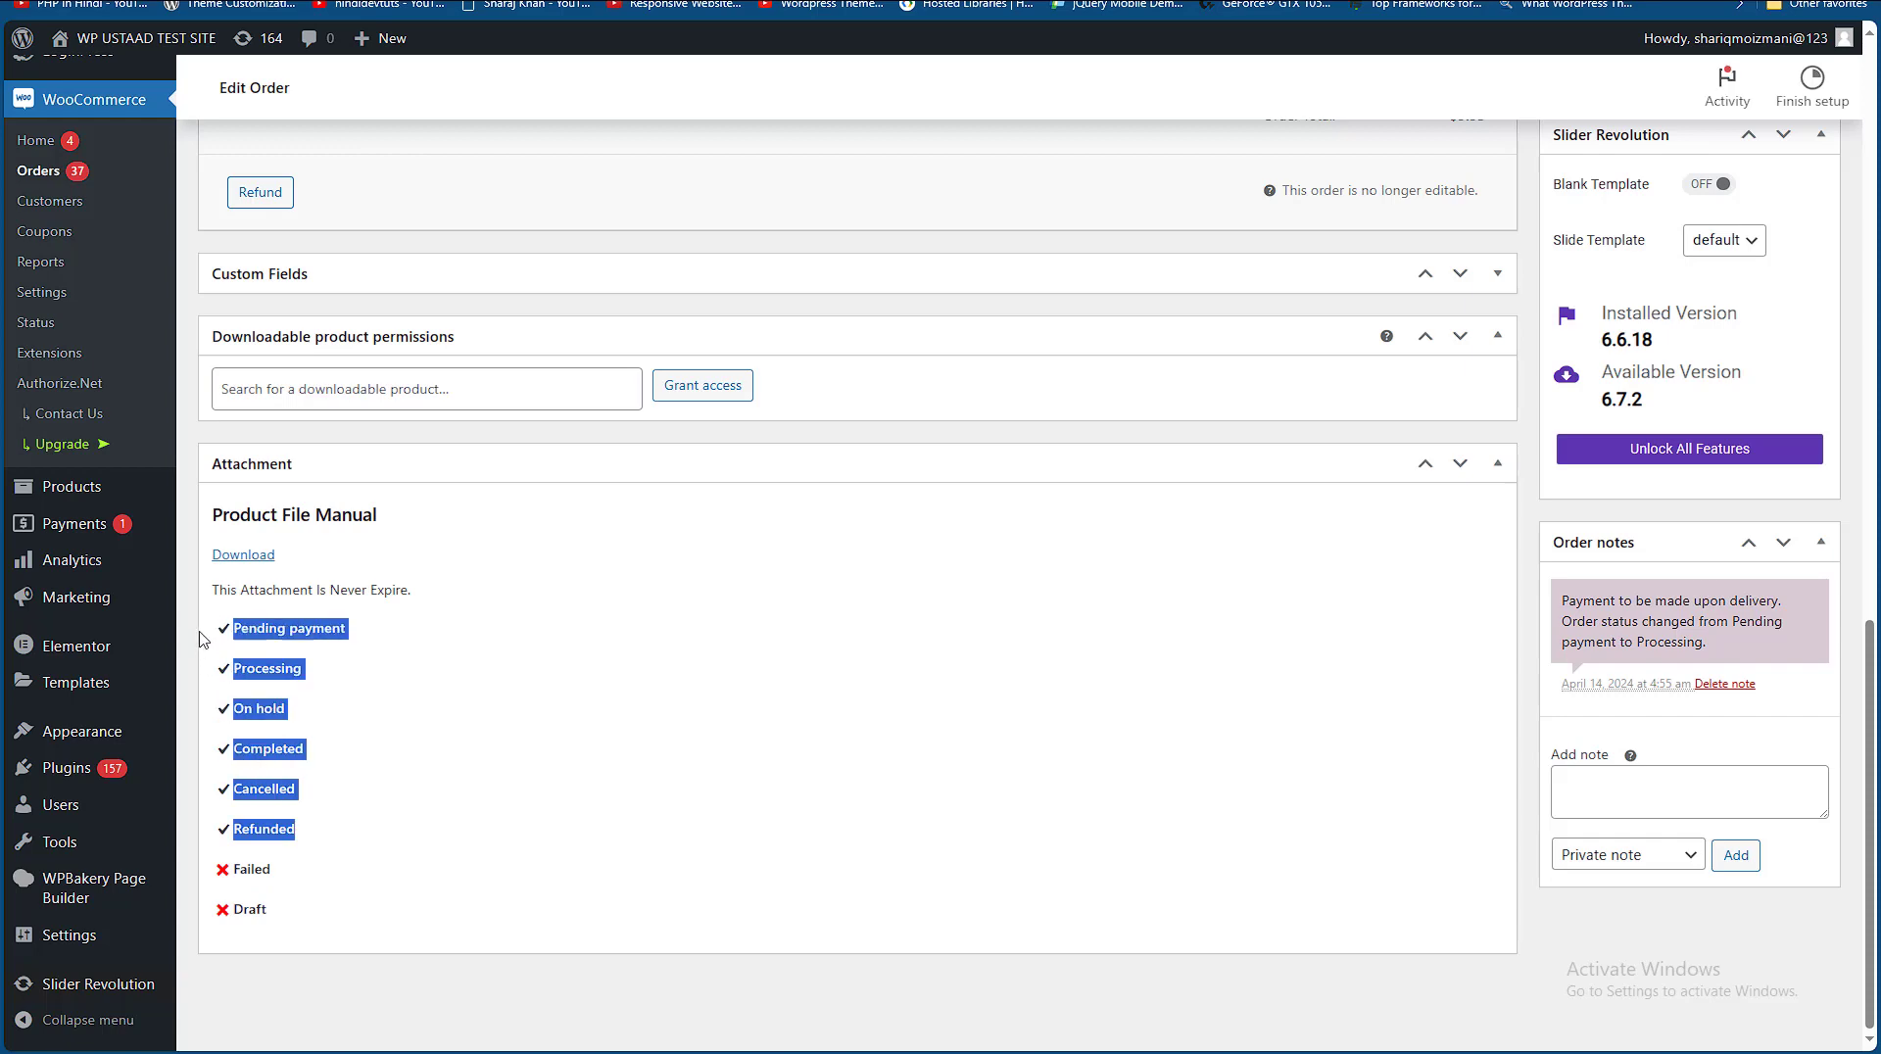
{"action": "left_click", "coordinate": [411, 694]}
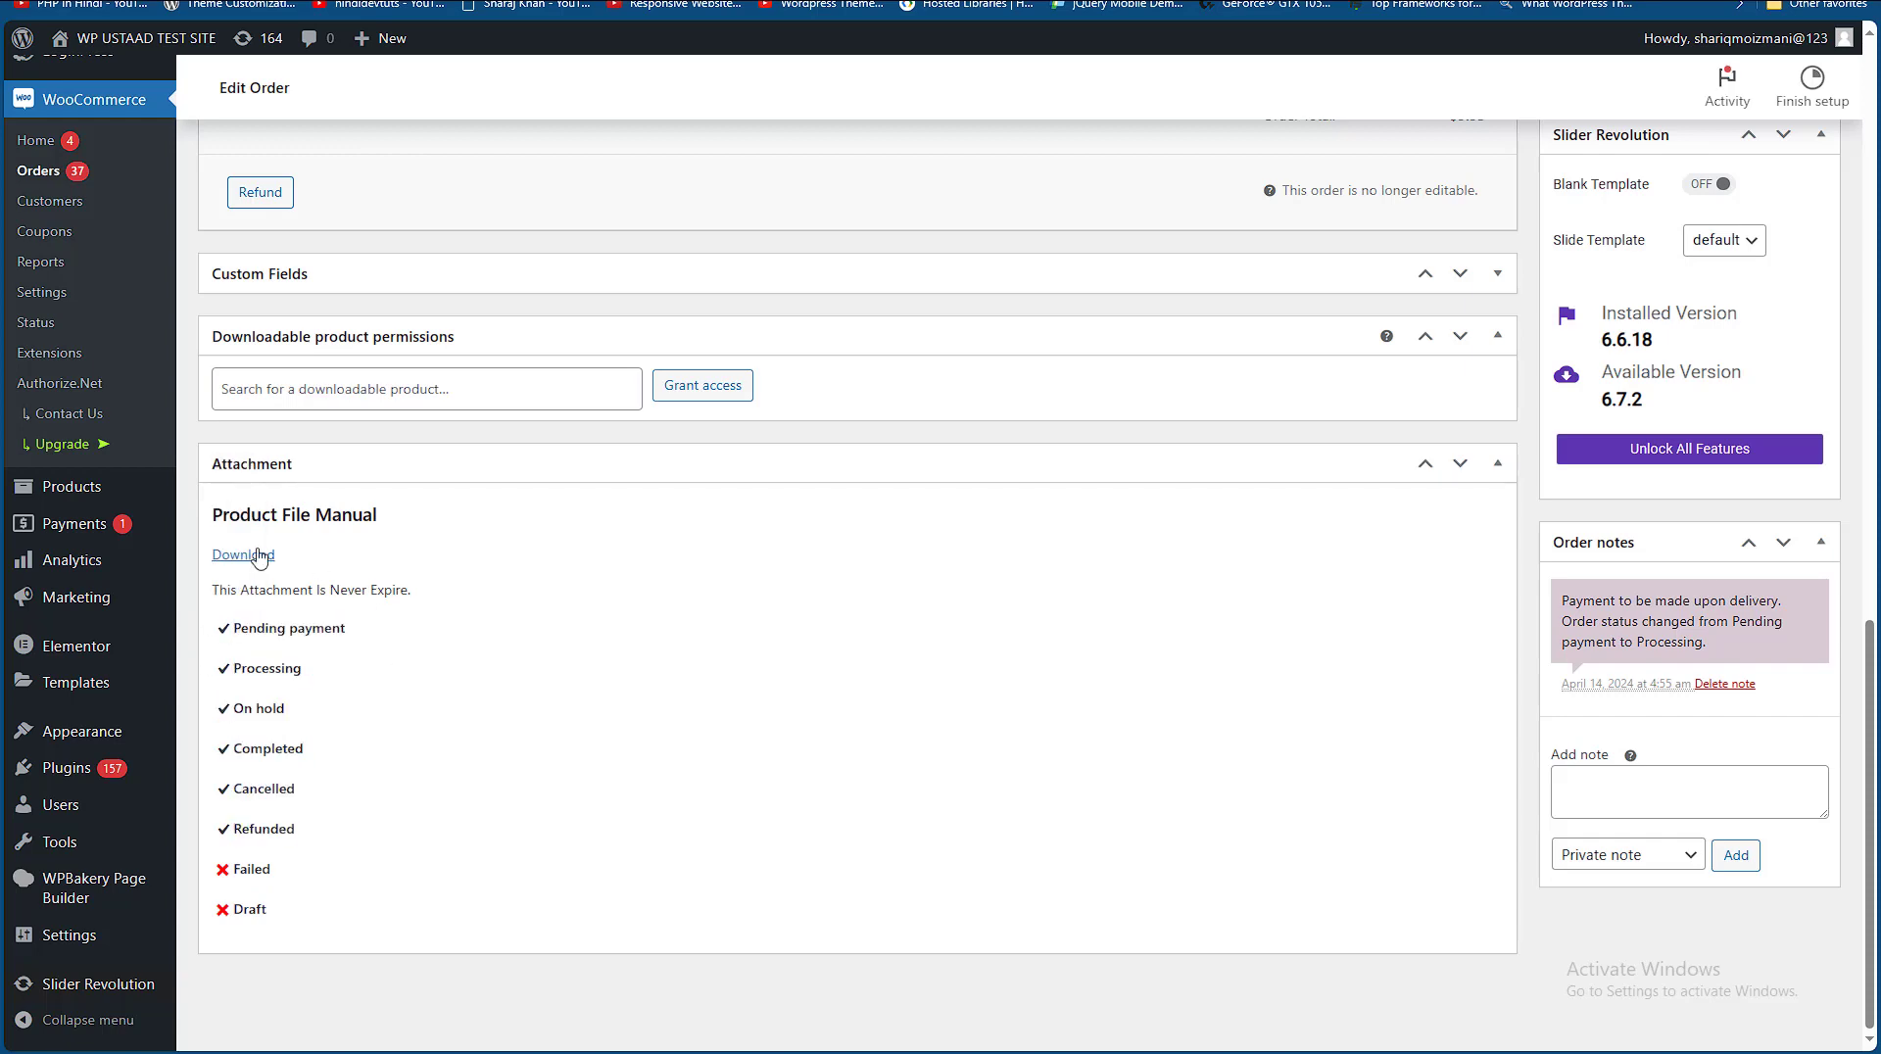
{"action": "scroll", "coordinate": [857, 585], "scroll_direction": "up", "scroll_amount": 6}
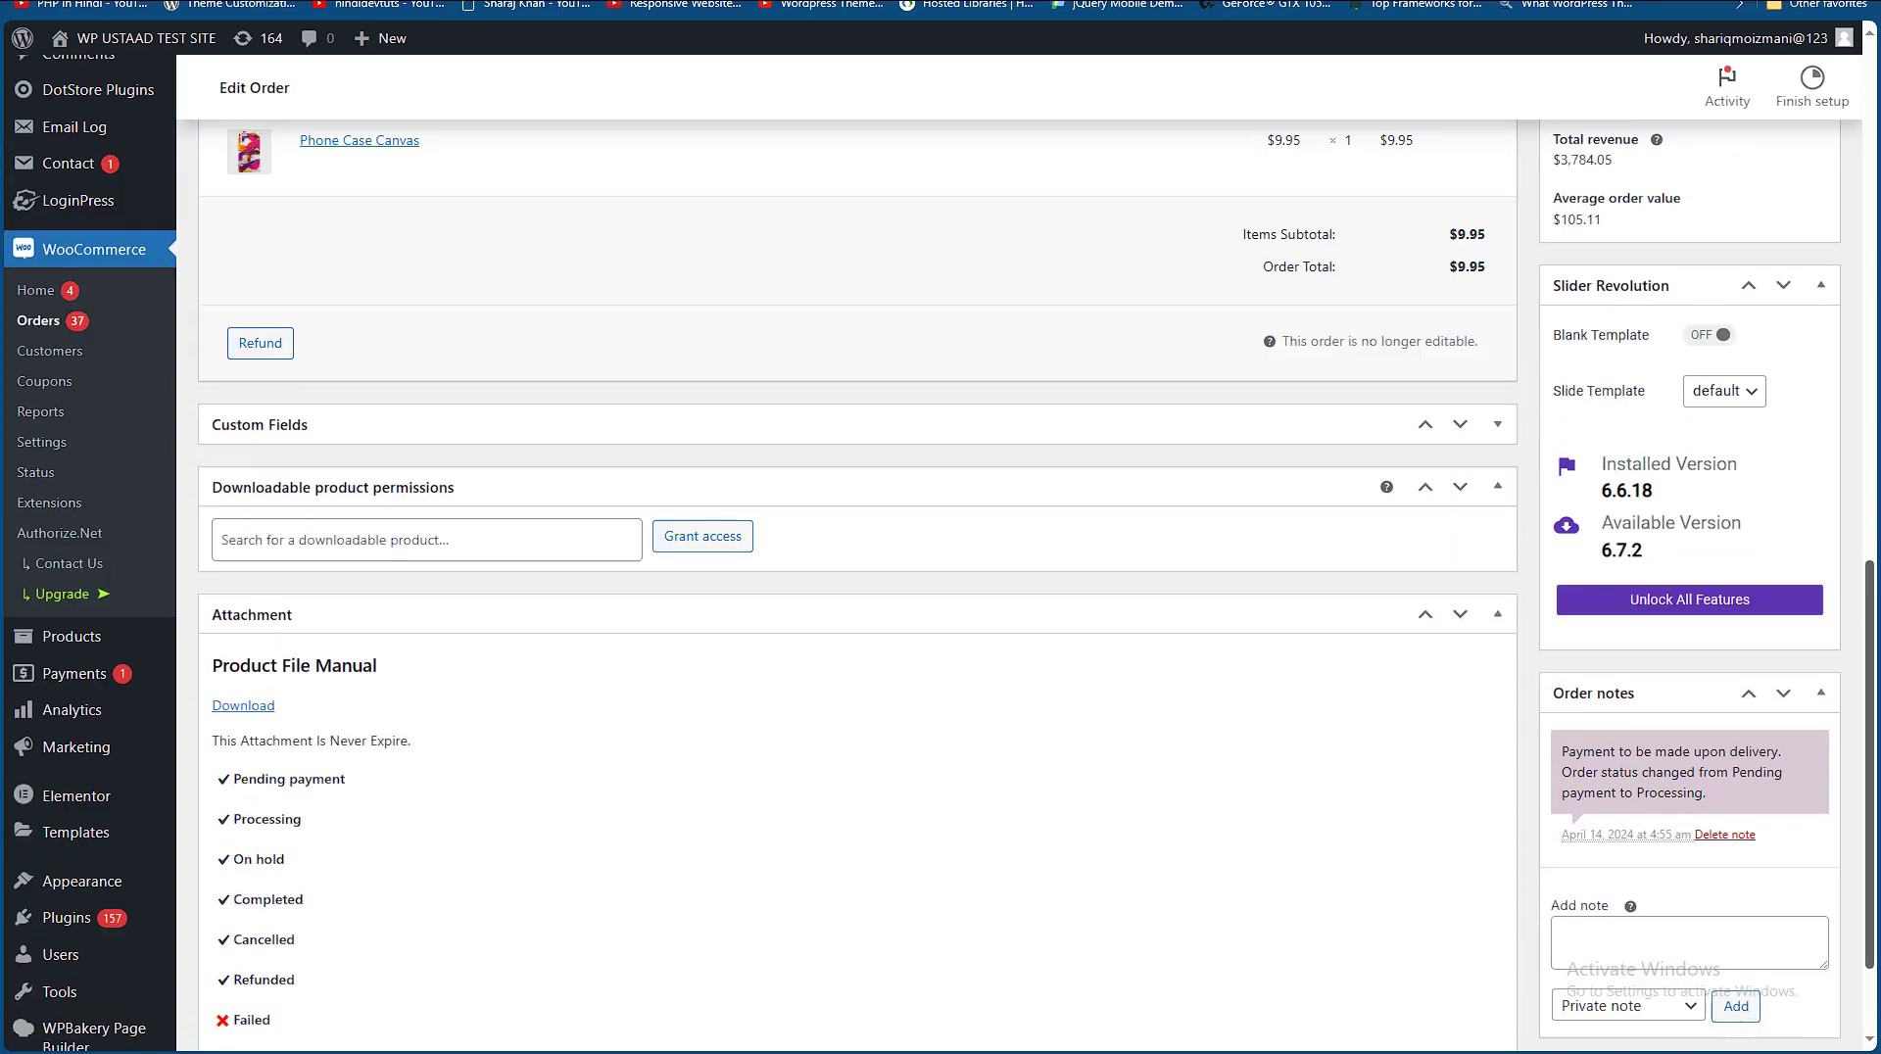
{"action": "scroll", "coordinate": [1482, 496], "scroll_direction": "up", "scroll_amount": 7}
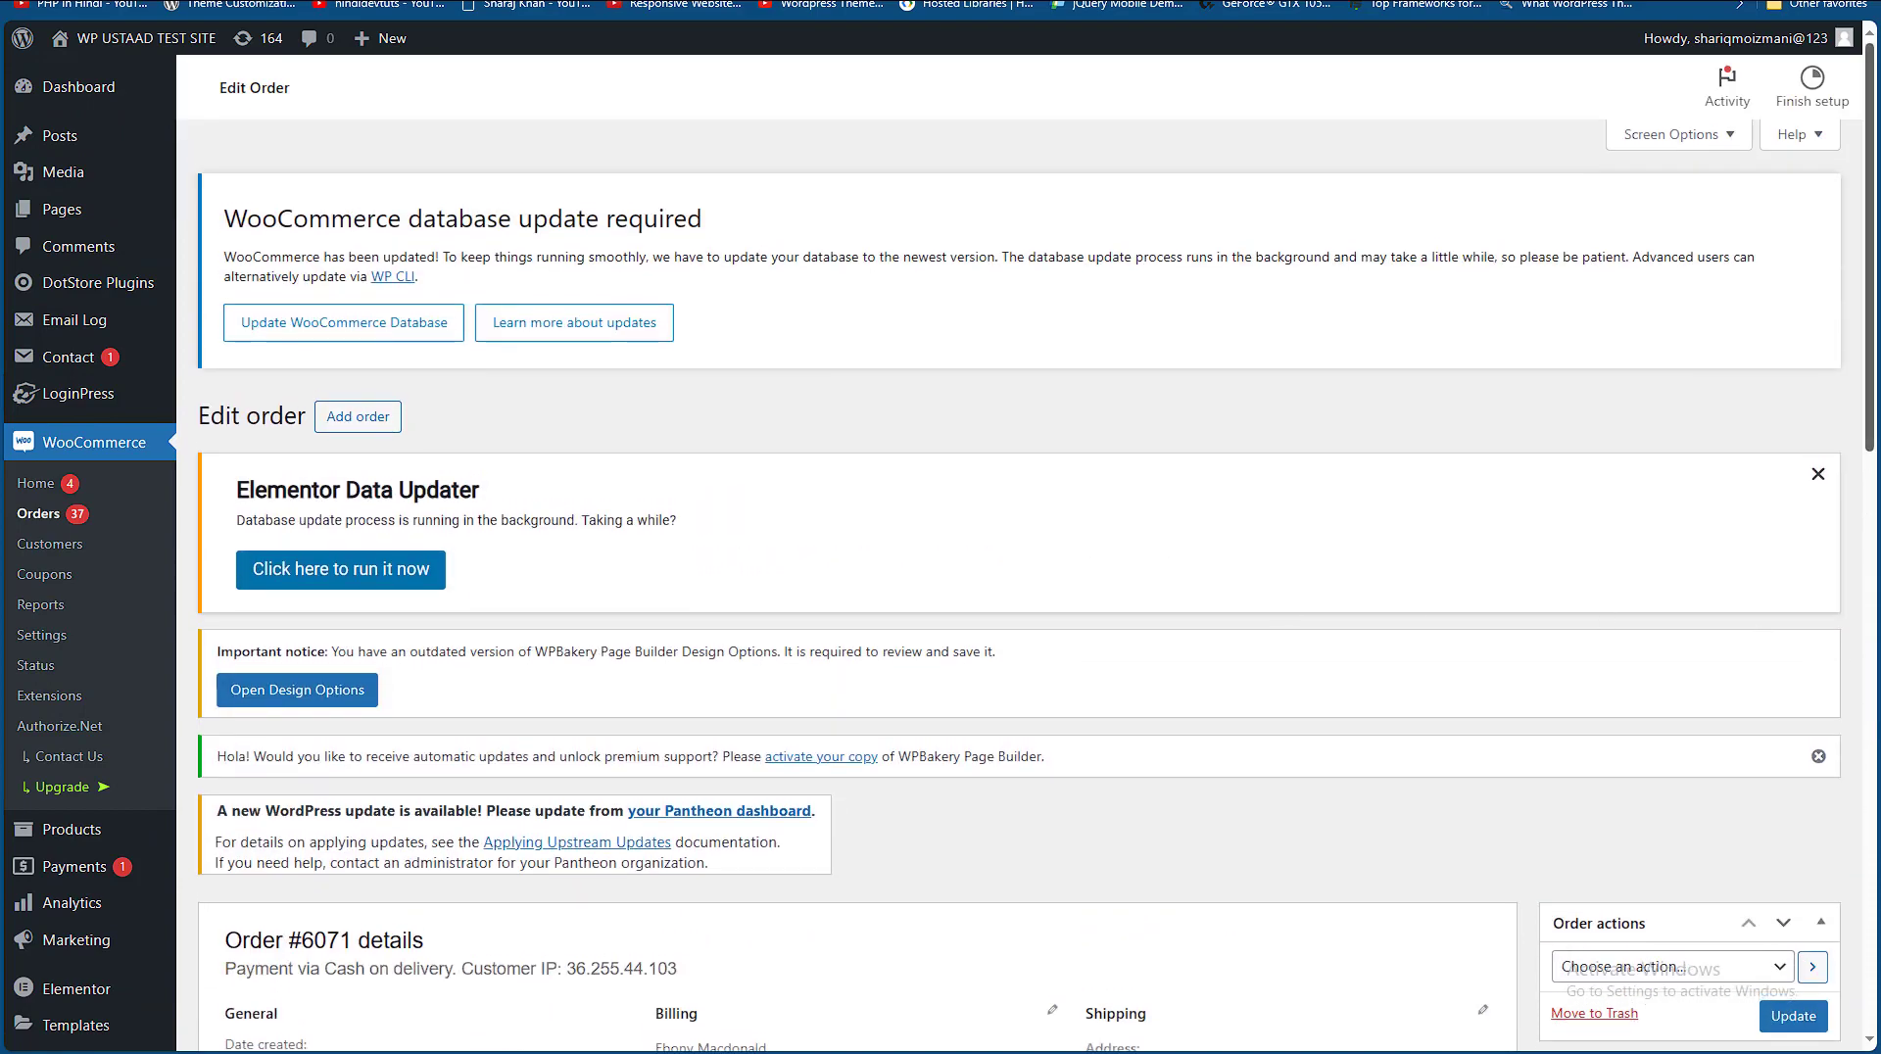
{"action": "scroll", "coordinate": [1482, 495], "scroll_direction": "down", "scroll_amount": 5}
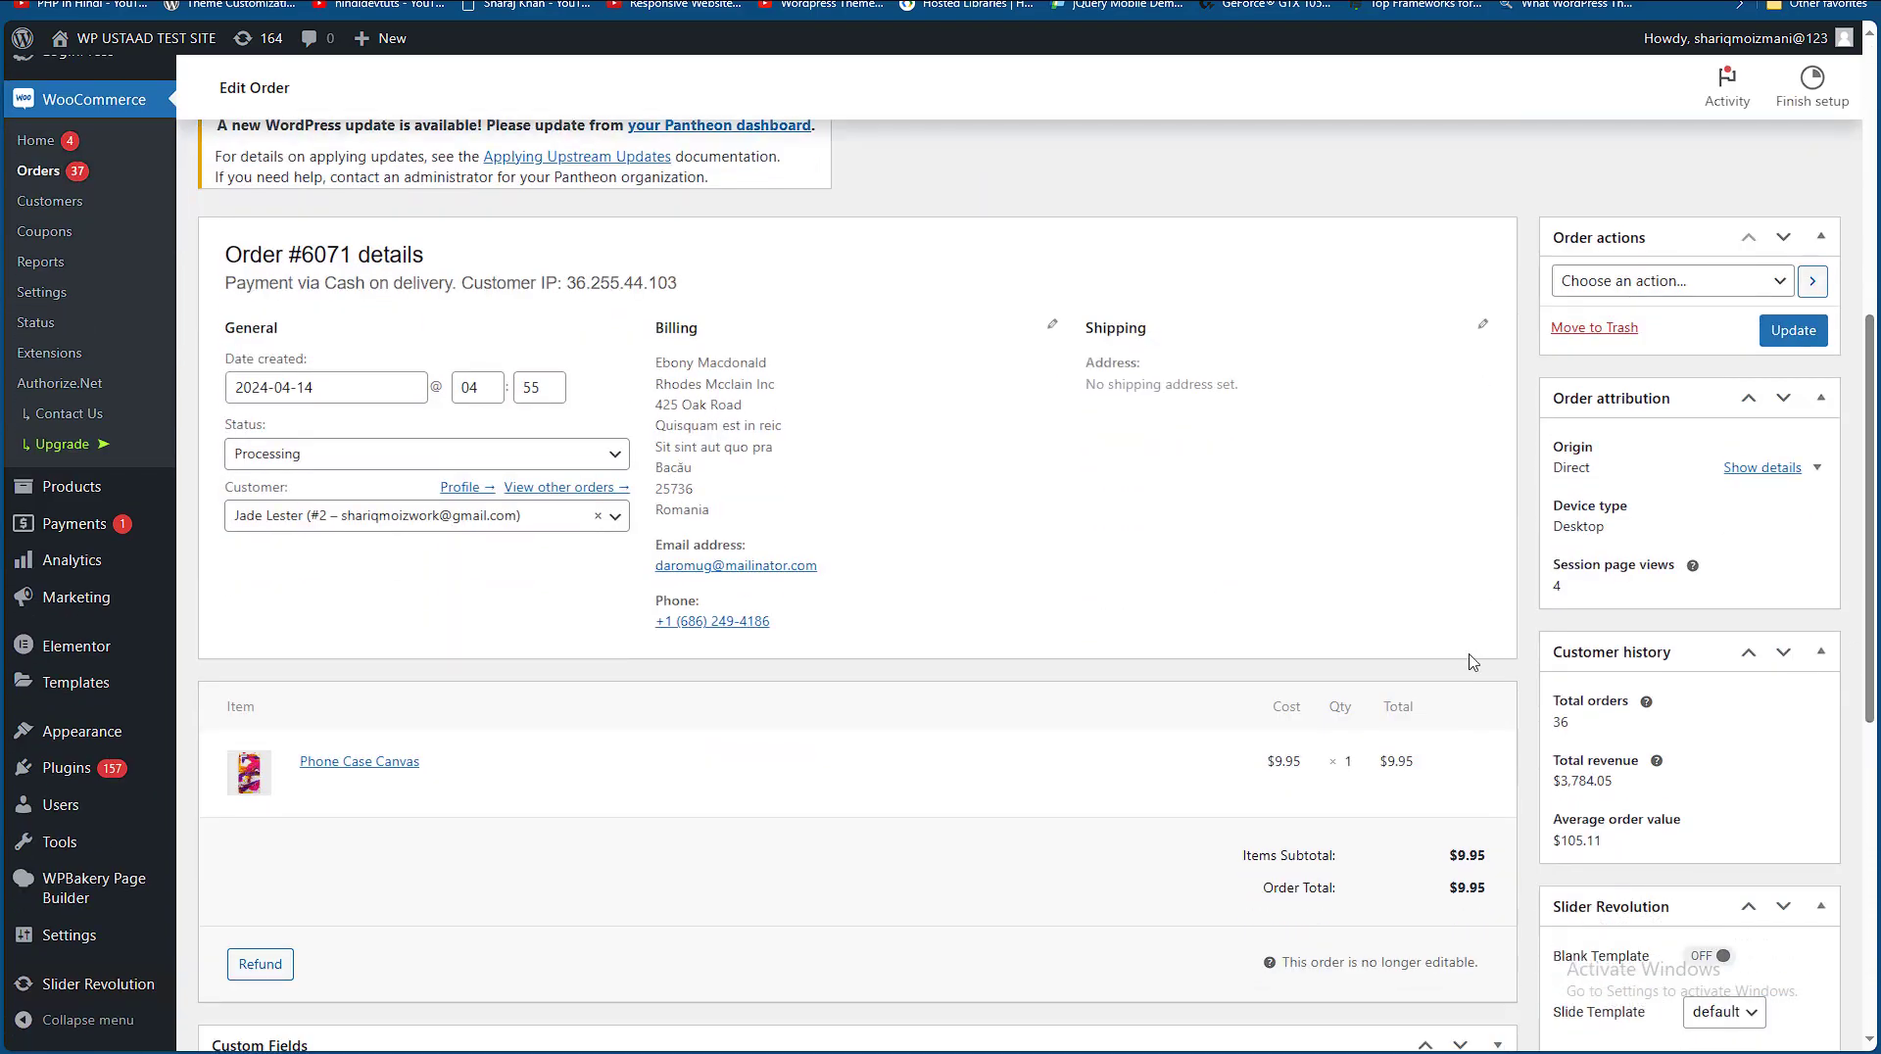